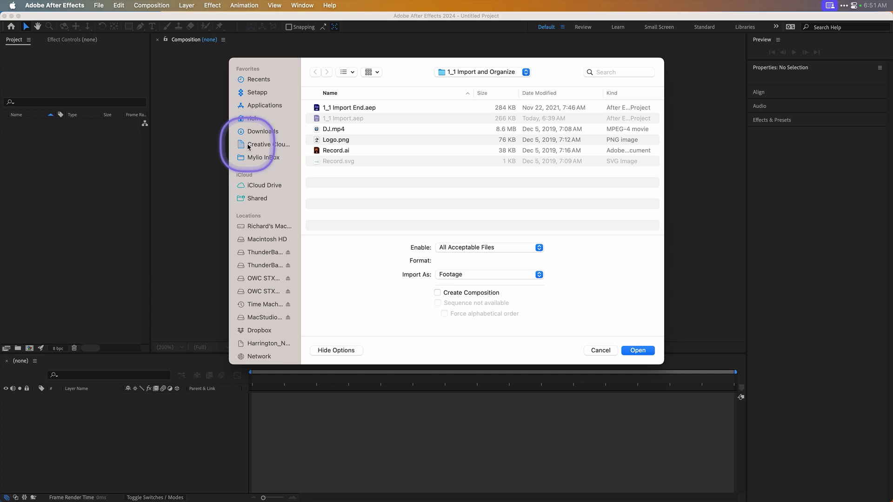
Step: Browse to the 1_1 Import and Organize folder inside AE_QuickStart's 01 Setup a Project folder
{"action": "left_click", "coordinate": [463, 73]}
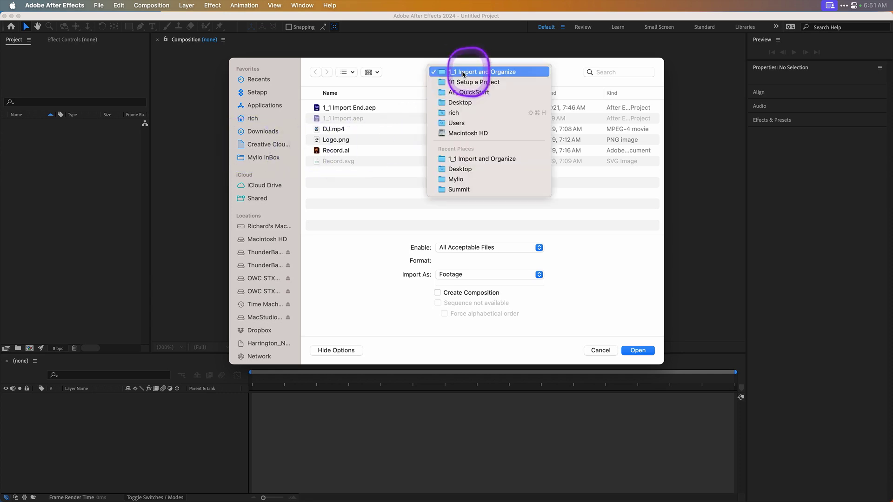
{"action": "left_click", "coordinate": [461, 91]}
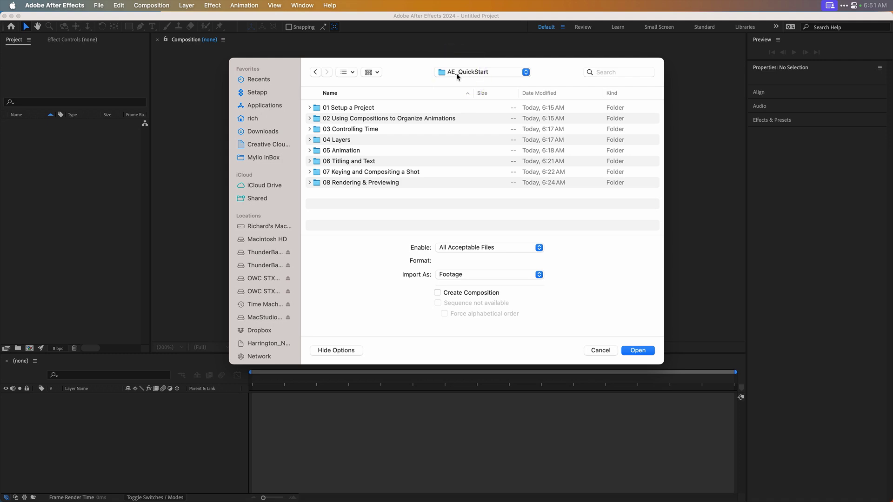
{"action": "left_click", "coordinate": [363, 109]}
{"action": "double_click", "coordinate": [363, 110]}
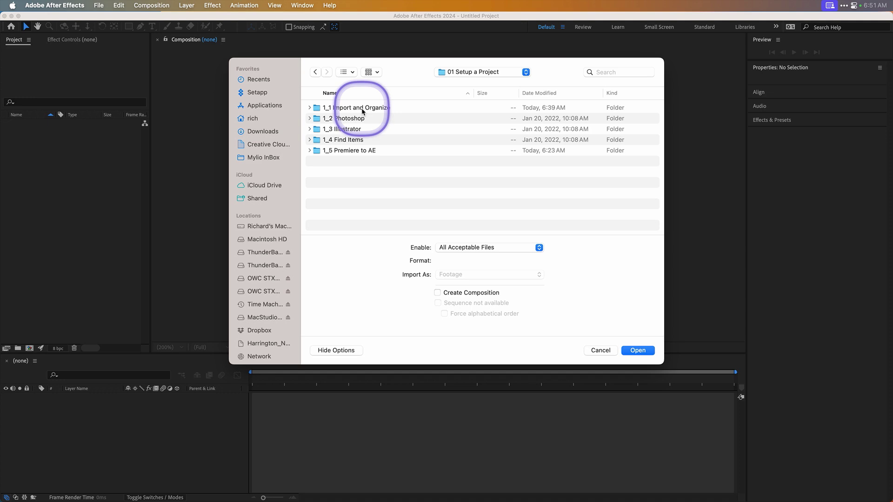
{"action": "double_click", "coordinate": [363, 111]}
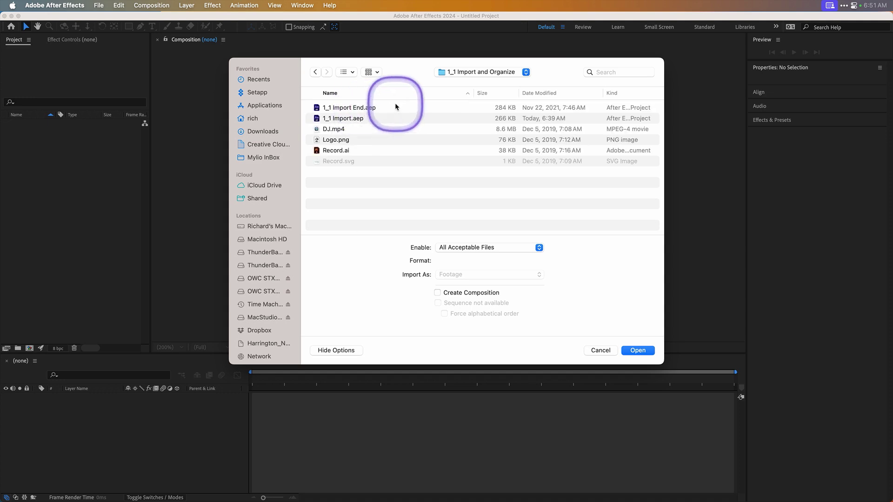
Step: Import DJ.mp4, Logo.png and Record.ai together as footage, without creating a composition
{"action": "left_click", "coordinate": [343, 130]}
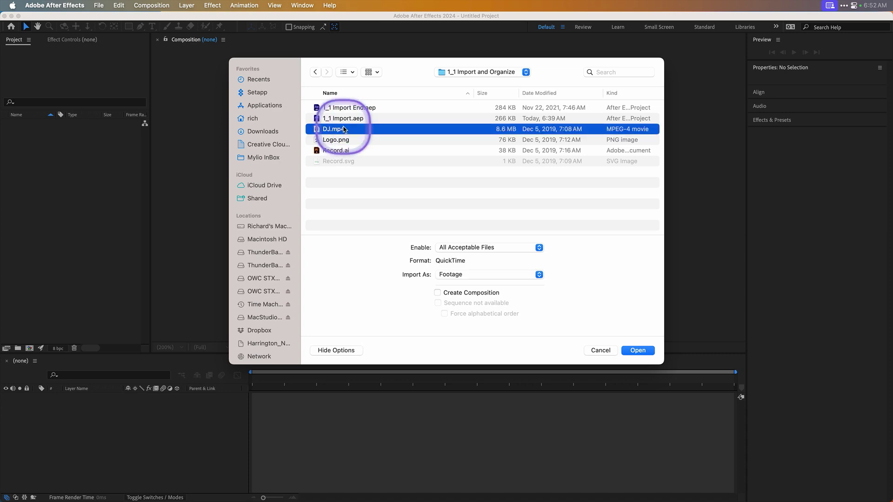
{"action": "left_click", "coordinate": [343, 141], "text": "shift"}
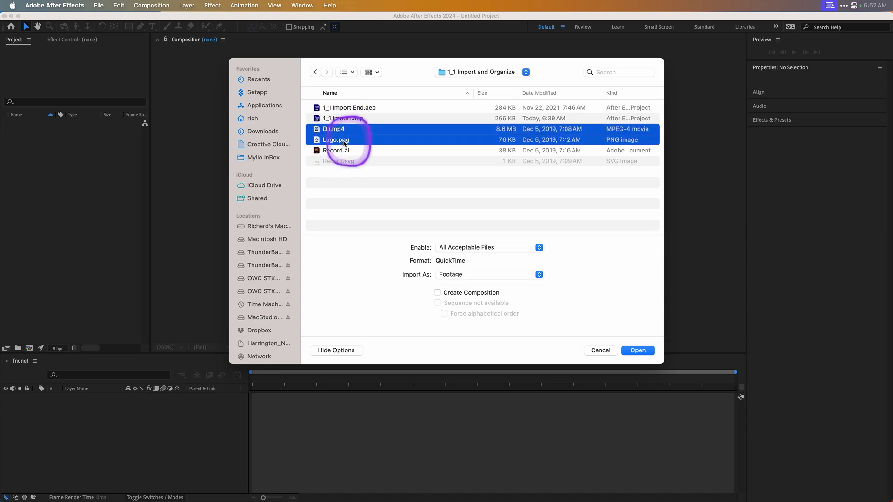
{"action": "left_click", "coordinate": [344, 150], "text": "shift"}
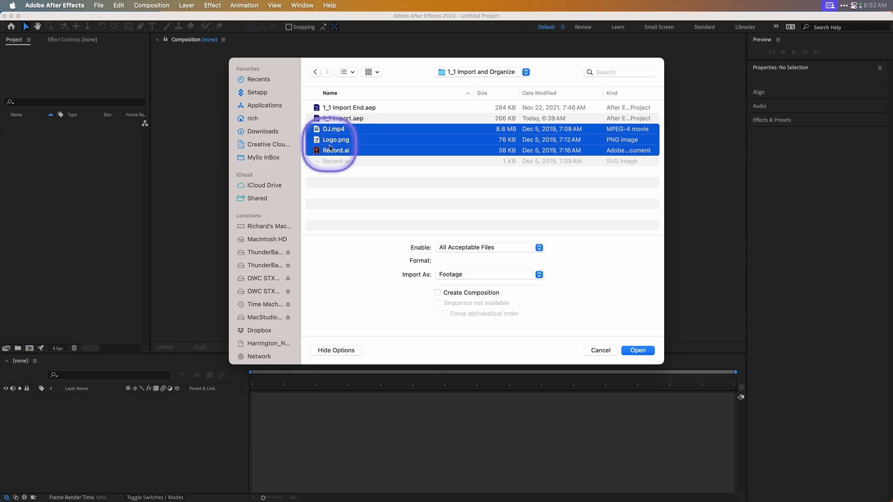
{"action": "left_click", "coordinate": [459, 277]}
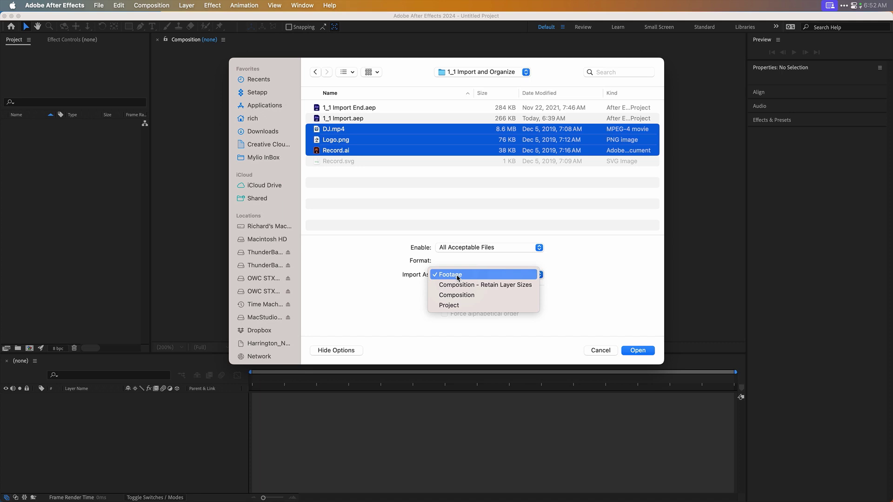
{"action": "left_click", "coordinate": [458, 278]}
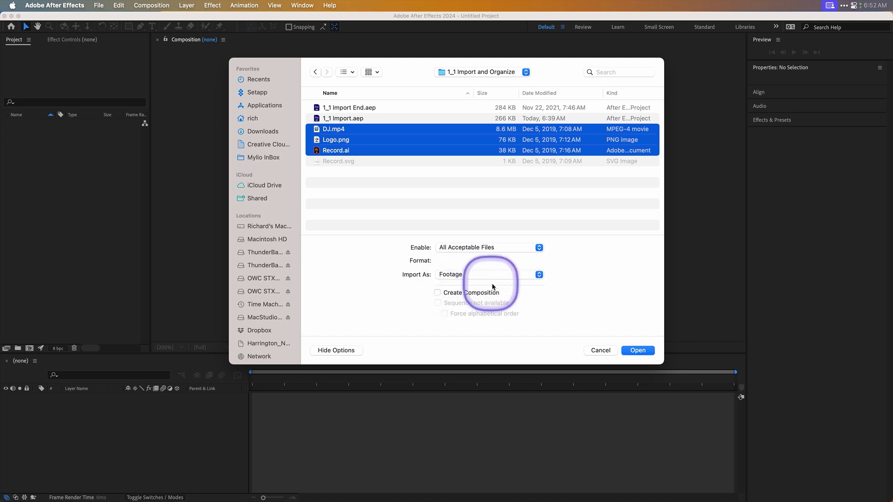
{"action": "left_click", "coordinate": [639, 352]}
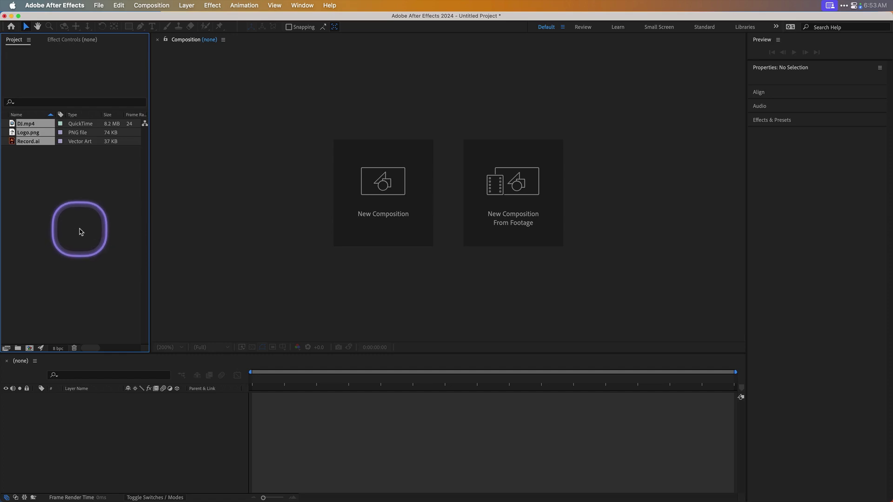
Step: Open DJ.mp4 in the footage viewer and scrub through the clip
{"action": "left_click", "coordinate": [21, 123]}
{"action": "double_click", "coordinate": [13, 125]}
{"action": "left_click_drag", "start_coordinate": [161, 327], "coordinate": [688, 265]}
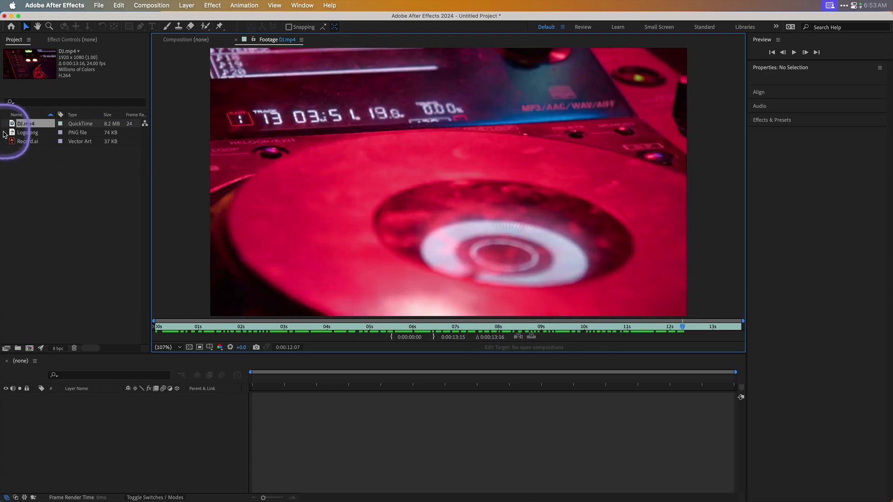
Step: View Logo.png with the transparency grid turned on, and view Record.ai in the footage viewer
{"action": "double_click", "coordinate": [26, 134]}
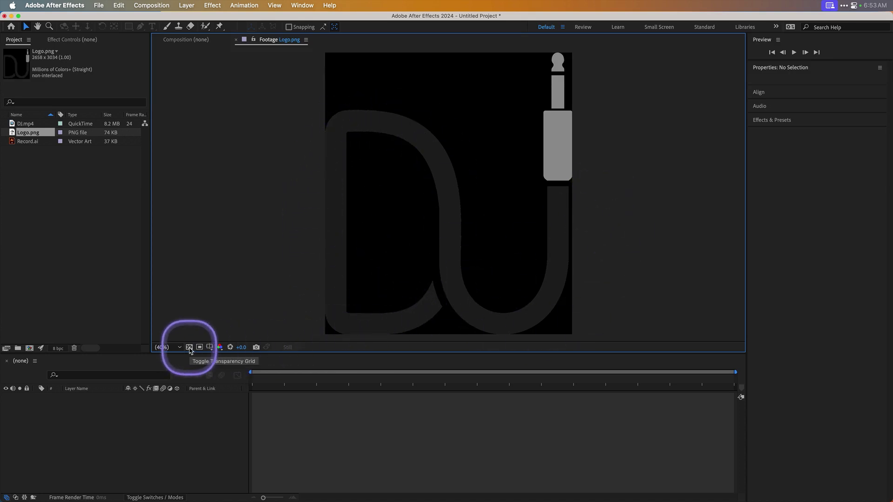
{"action": "left_click", "coordinate": [189, 347]}
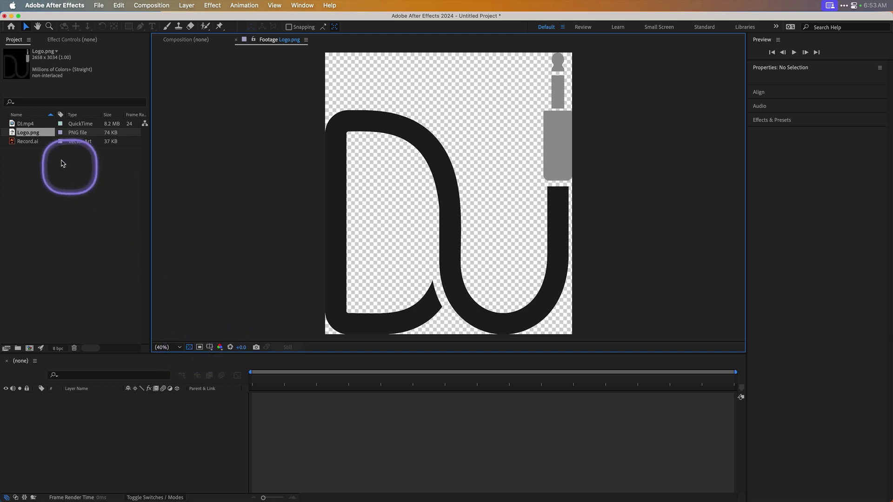
{"action": "double_click", "coordinate": [32, 142]}
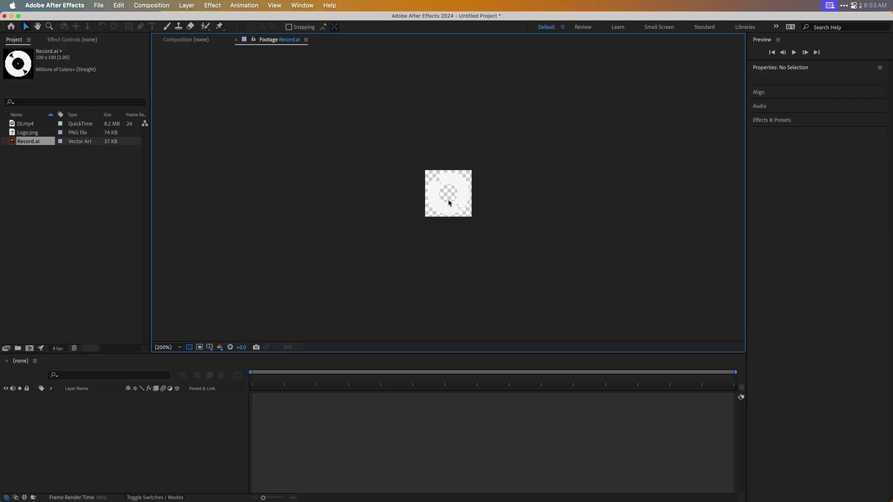
Step: Group the three imported files in a new project folder named Footage
{"action": "left_click", "coordinate": [66, 199]}
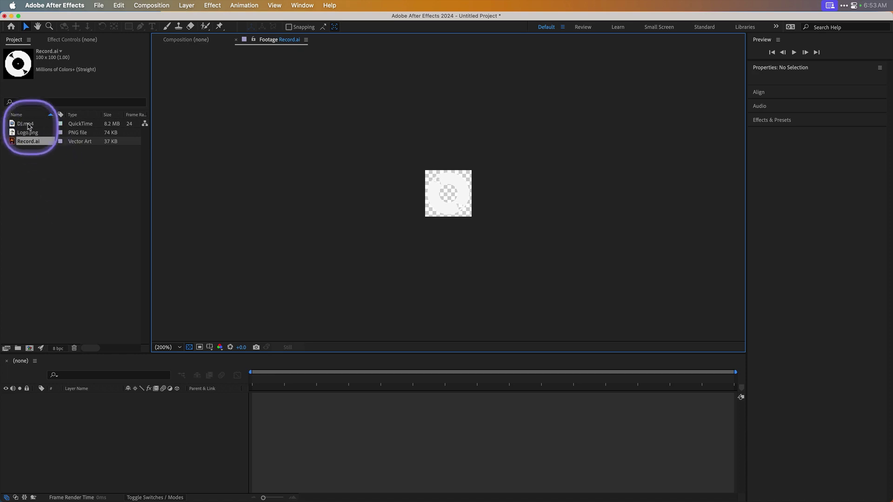
{"action": "left_click_drag", "start_coordinate": [60, 200], "coordinate": [18, 350]}
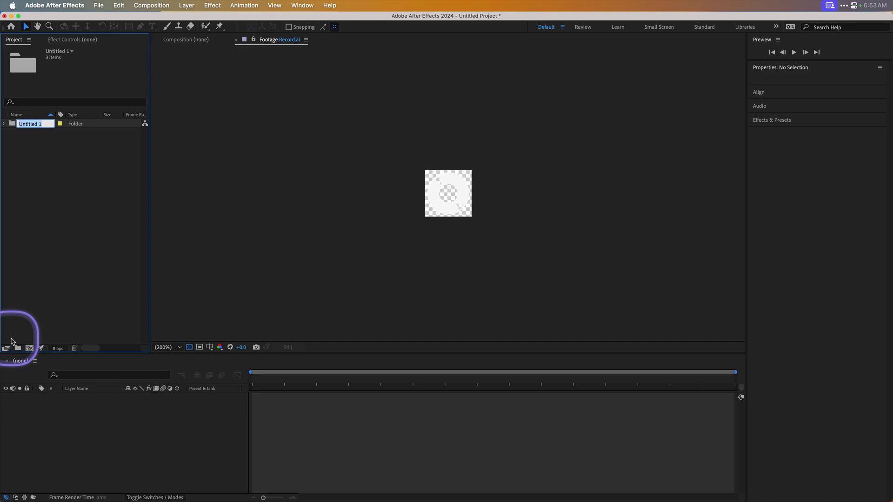
{"action": "type", "text": "Footage"}
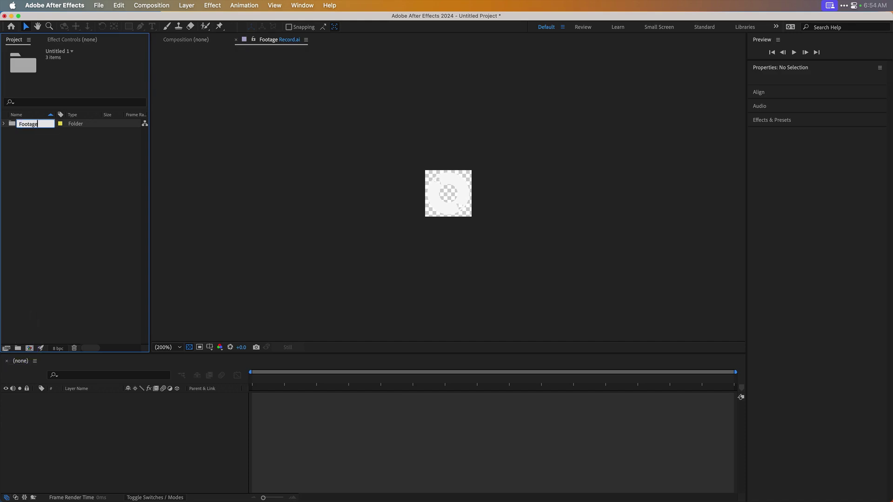
{"action": "key", "text": "Return"}
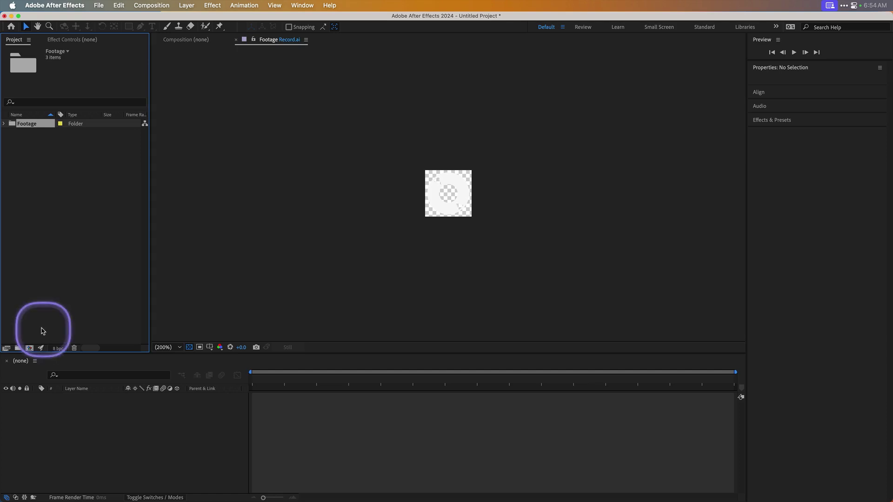
Step: Expand the Footage folder to check its contents, and leave it collapsed and deselected
{"action": "left_click", "coordinate": [4, 124]}
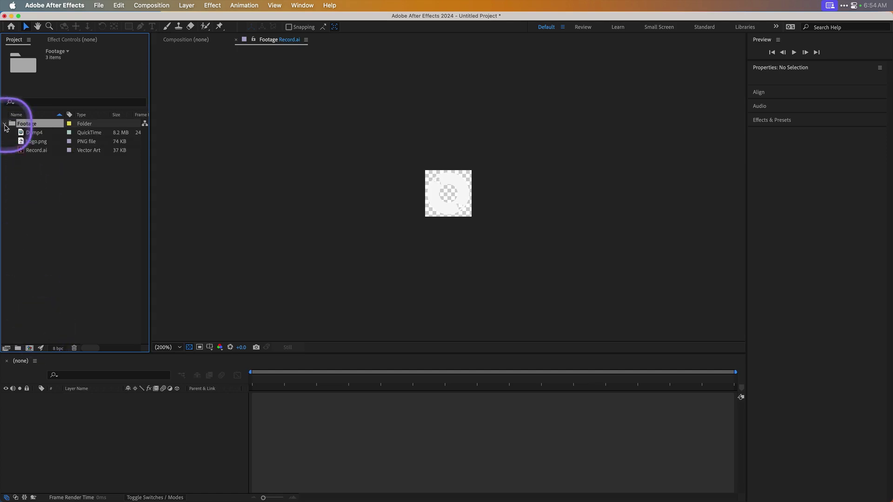
{"action": "left_click", "coordinate": [5, 125]}
{"action": "left_click", "coordinate": [5, 124]}
{"action": "left_click", "coordinate": [5, 124]}
{"action": "left_click", "coordinate": [6, 125]}
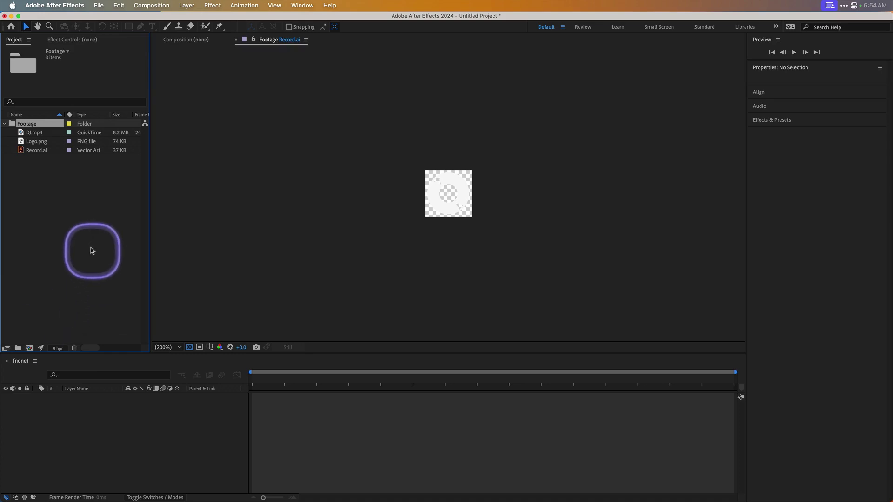
{"action": "left_click", "coordinate": [86, 239]}
{"action": "left_click", "coordinate": [5, 124]}
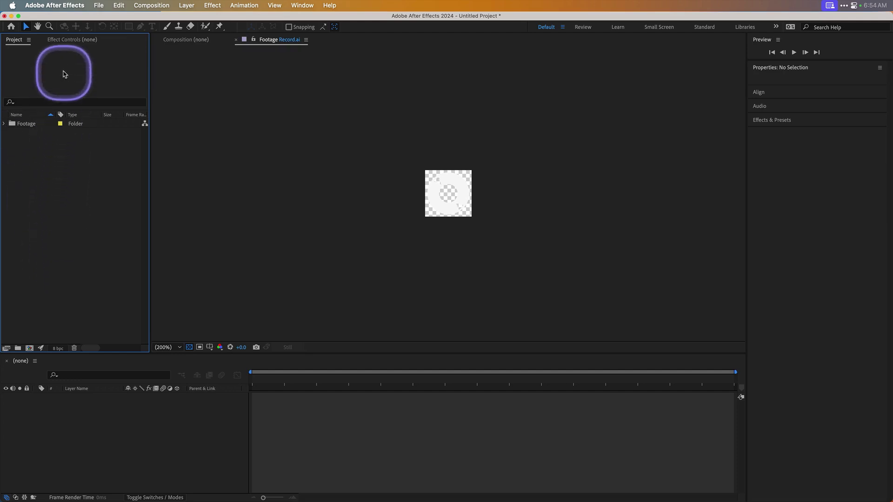
Step: Import the 1_1 Import.aep project into the current project
{"action": "double_click", "coordinate": [53, 170]}
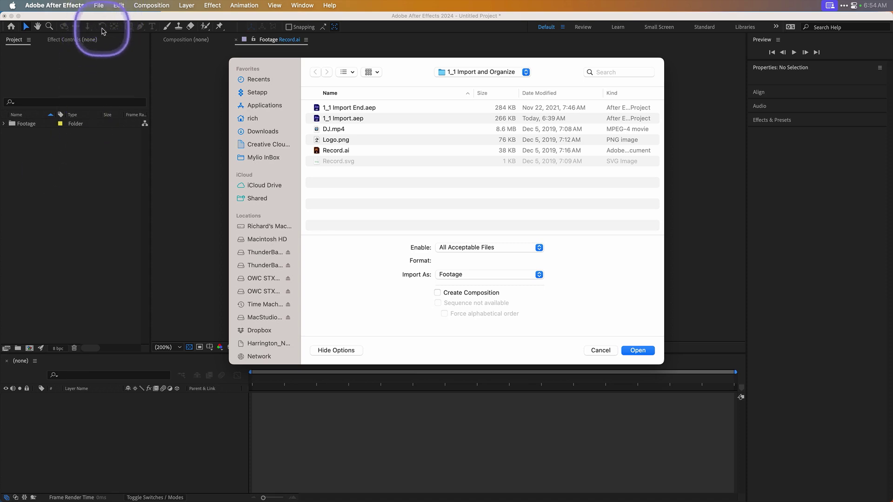
{"action": "left_click", "coordinate": [358, 121]}
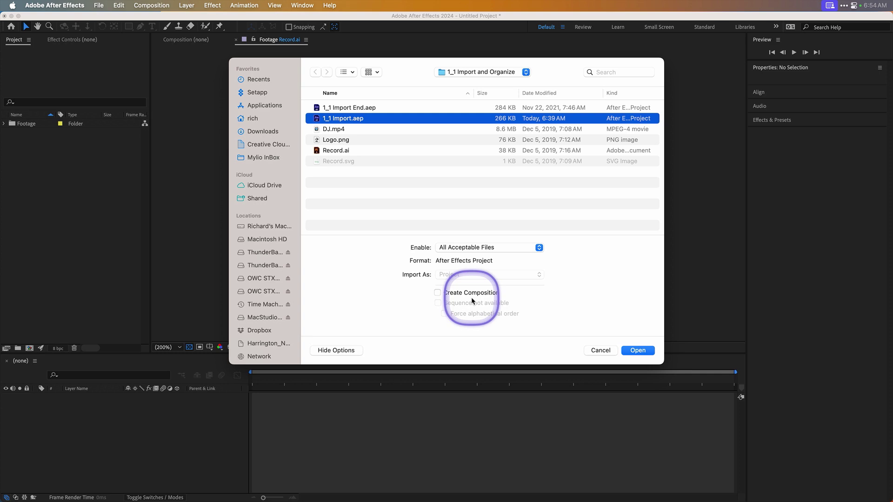
{"action": "left_click", "coordinate": [643, 352]}
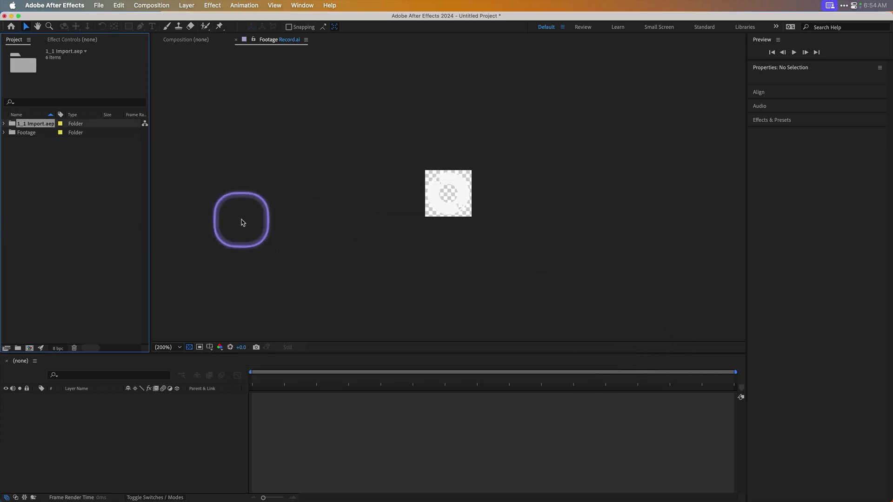
Step: Expand the 1_1 Import.aep folder, open its DJ composition and scrub through the timeline
{"action": "left_click", "coordinate": [6, 124]}
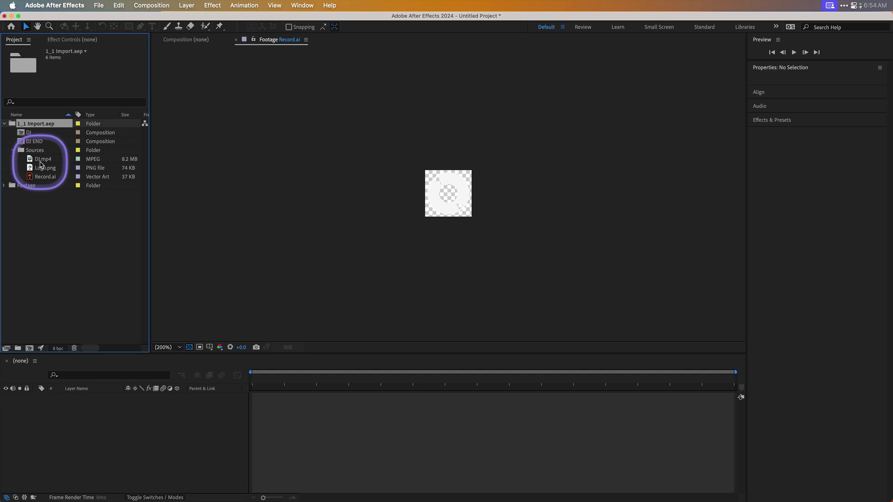
{"action": "double_click", "coordinate": [26, 133]}
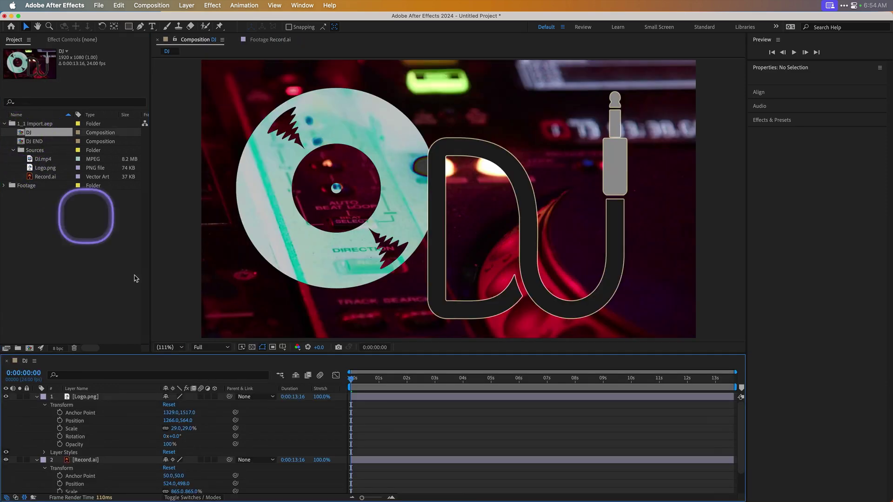
{"action": "left_click_drag", "start_coordinate": [352, 378], "coordinate": [648, 383]}
{"action": "left_click_drag", "start_coordinate": [701, 382], "coordinate": [35, 402]}
Step: Collapse the Logo.png and Record.ai layer properties, and switch both layers' visibility off and back on
{"action": "left_click", "coordinate": [37, 398]}
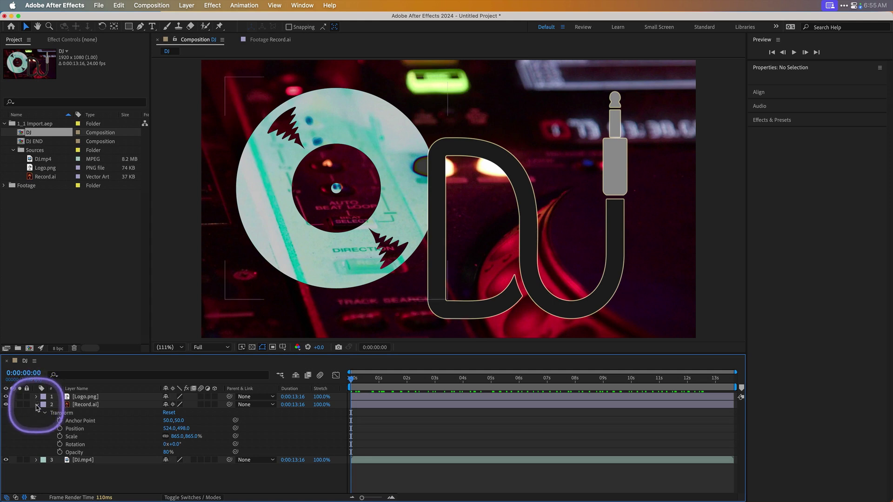
{"action": "left_click", "coordinate": [36, 404]}
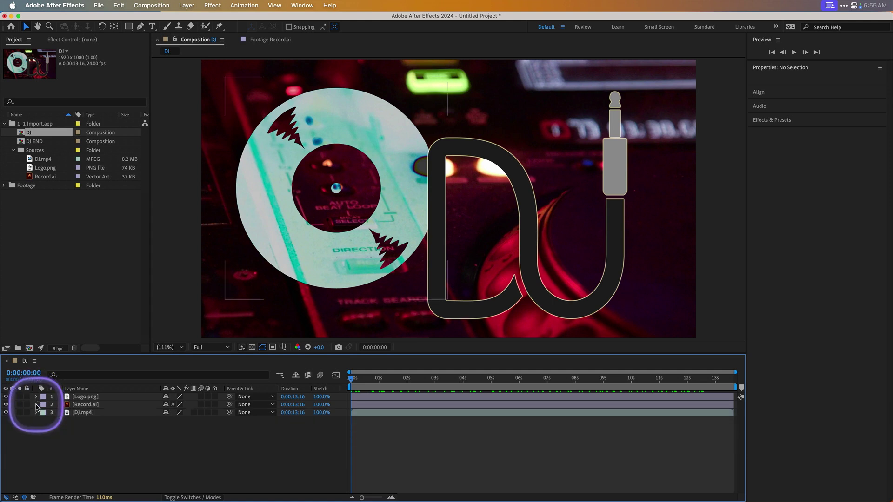
{"action": "left_click", "coordinate": [6, 404]}
{"action": "left_click", "coordinate": [6, 396]}
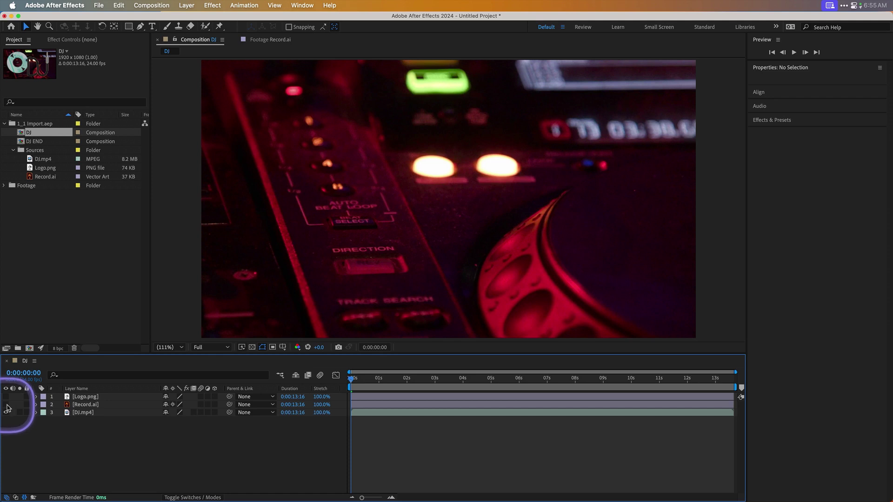
{"action": "left_click", "coordinate": [6, 404]}
{"action": "left_click", "coordinate": [6, 396]}
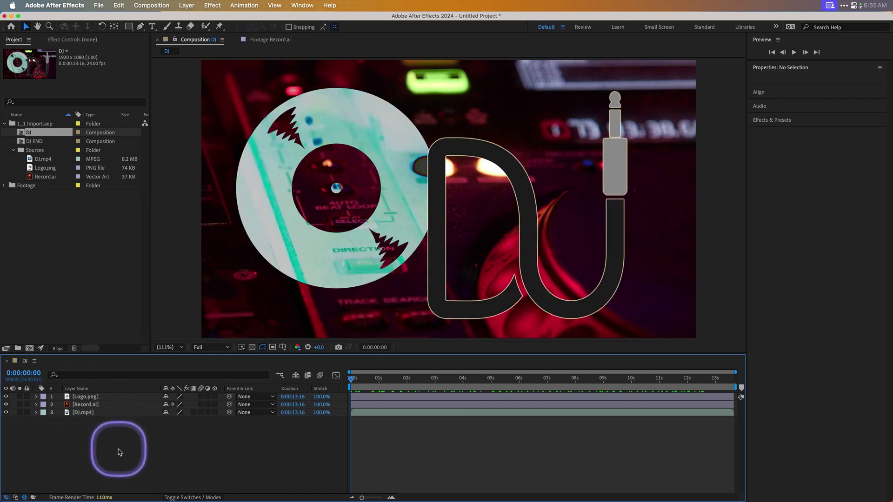
Step: Show the layer mode columns and look through the blending modes available for the Record.ai layer
{"action": "left_click", "coordinate": [187, 498]}
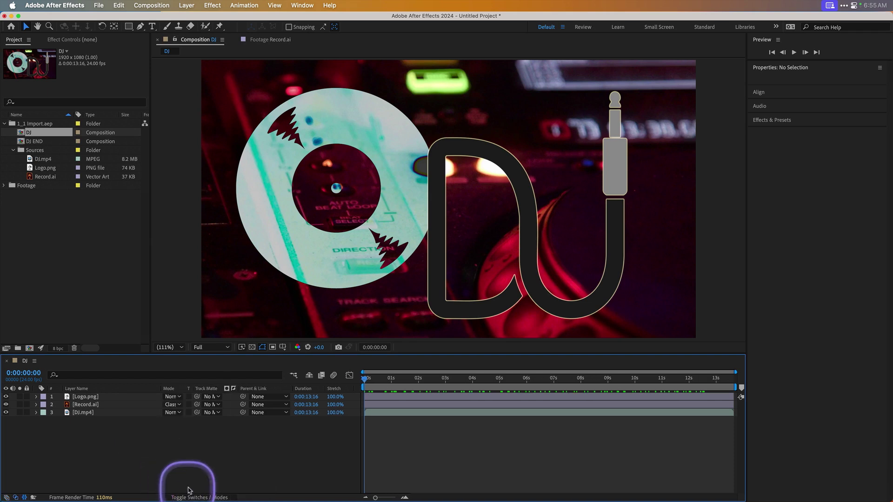
{"action": "left_click", "coordinate": [179, 405]}
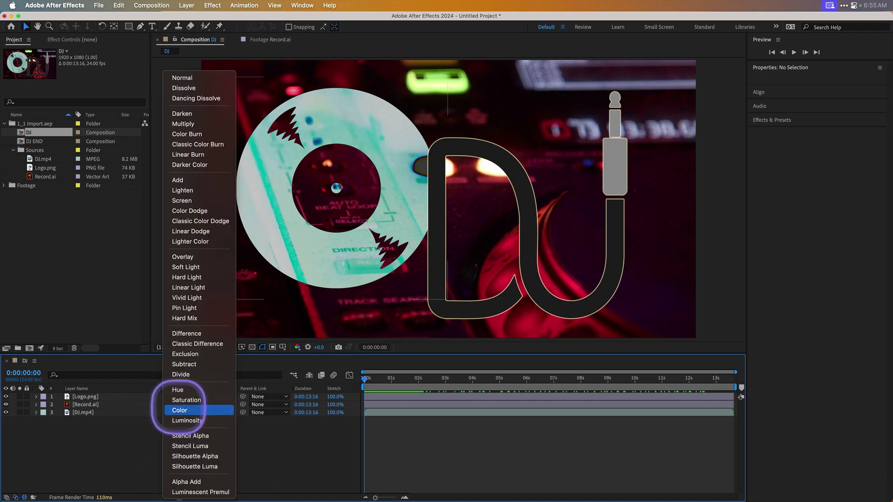
{"action": "left_click", "coordinate": [72, 446]}
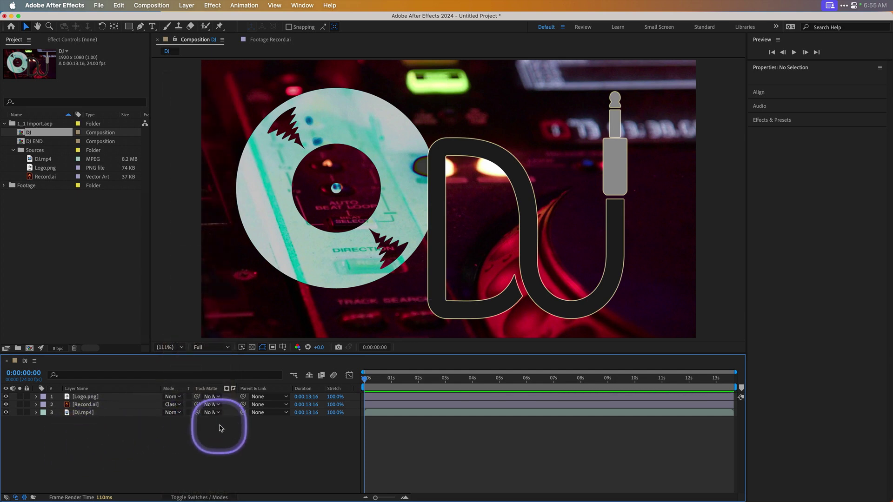
Step: Open the DJ END composition and scrub through its timeline, returning to the first frame
{"action": "double_click", "coordinate": [21, 142]}
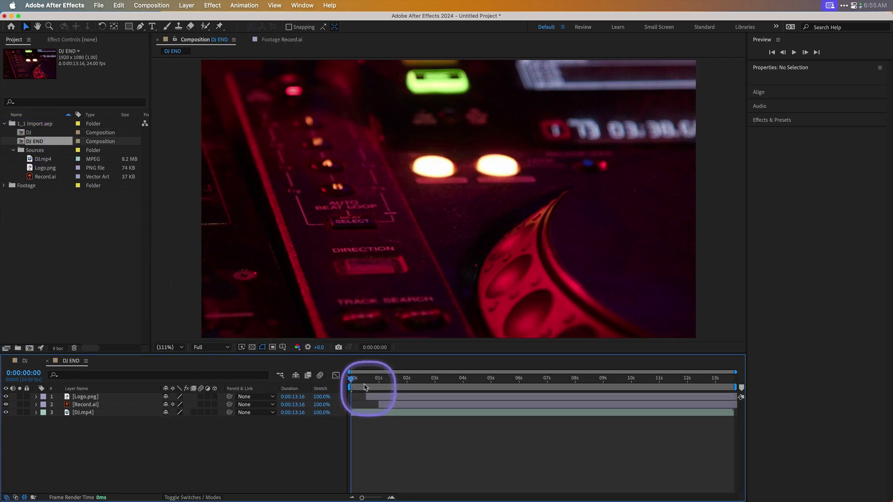
{"action": "left_click_drag", "start_coordinate": [354, 382], "coordinate": [321, 366]}
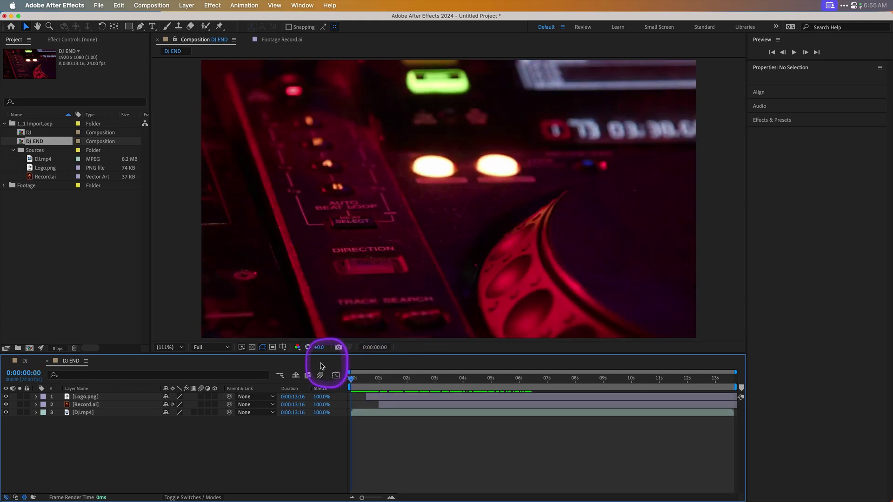
Step: Select the DJ.mp4 layer, play the DJ END composition from the first frame, and park the playhead at 0:00:02:09
{"action": "left_click", "coordinate": [82, 414]}
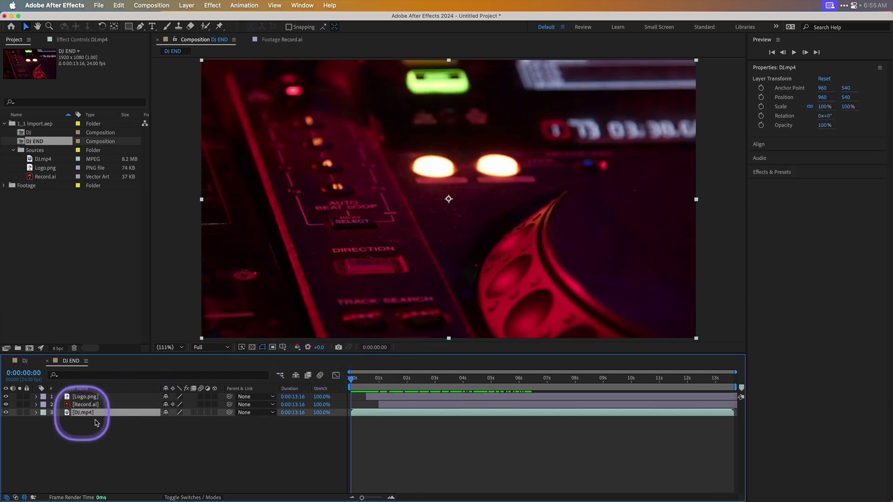
{"action": "left_click", "coordinate": [353, 380]}
{"action": "mouse_move", "coordinate": [353, 381]}
{"action": "left_mouse_down"}
{"action": "mouse_move", "coordinate": [451, 382]}
{"action": "mouse_move", "coordinate": [338, 382]}
{"action": "left_mouse_up"}
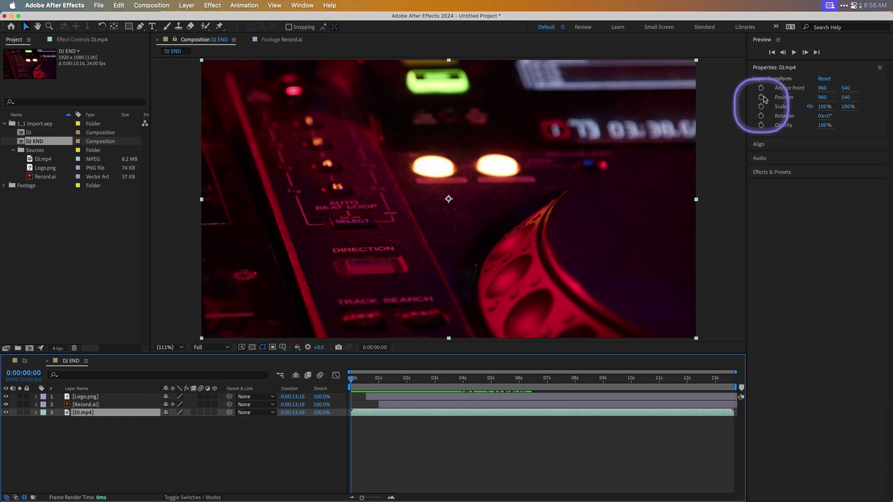
{"action": "left_click", "coordinate": [794, 53]}
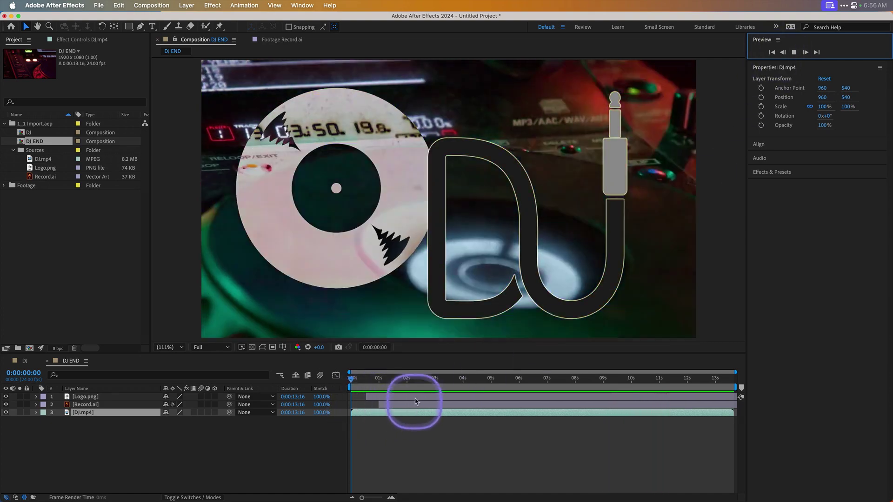
{"action": "left_click", "coordinate": [419, 383]}
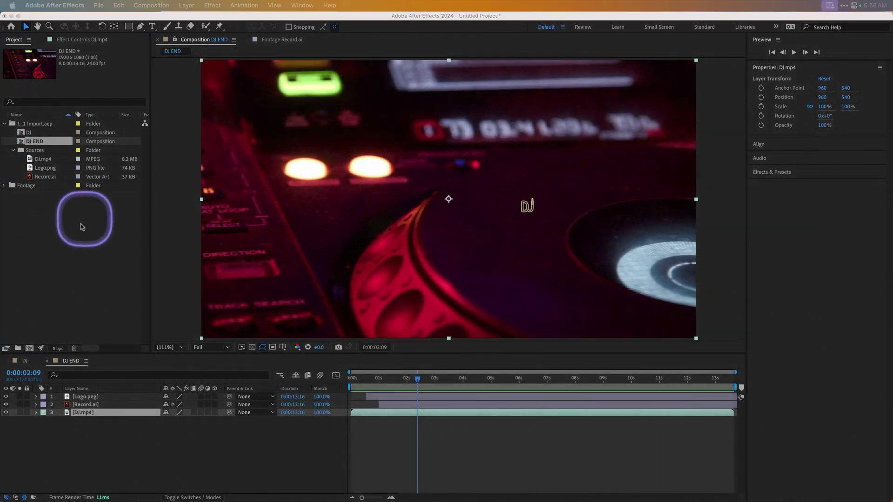
Step: Import 1_2 Logo.psd and Bars.psd from the 1_2 Photoshop folder as Composition - Retain Layer Sizes
{"action": "left_click", "coordinate": [66, 234]}
{"action": "double_click", "coordinate": [63, 241]}
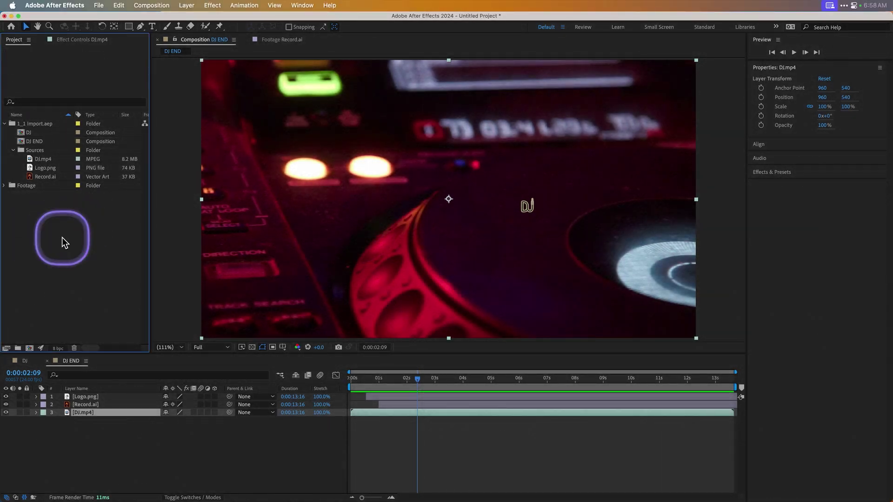
{"action": "left_click", "coordinate": [444, 74]}
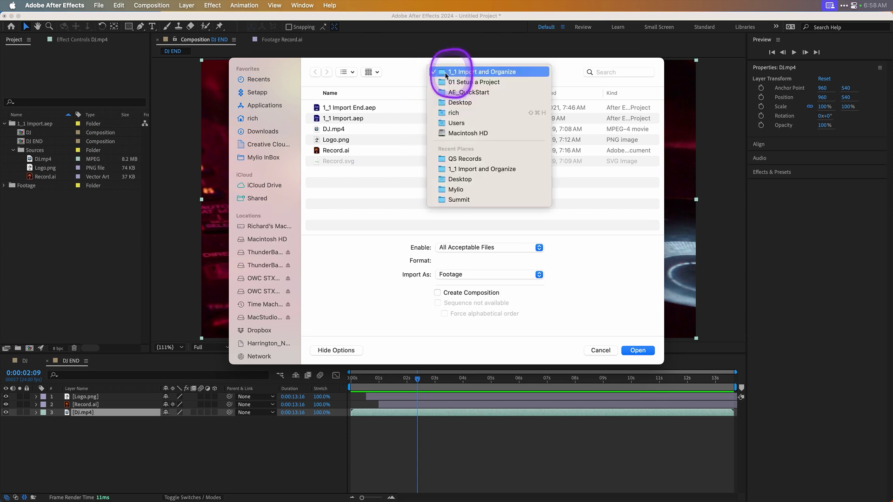
{"action": "left_click", "coordinate": [446, 83]}
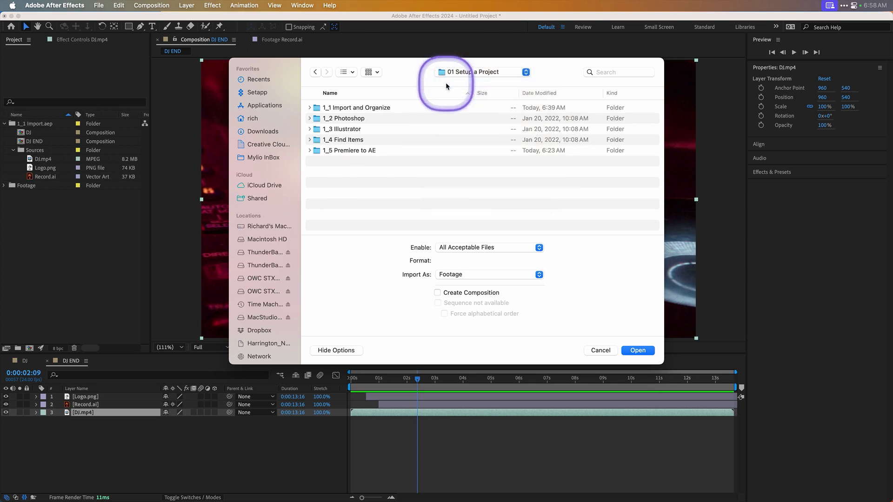
{"action": "double_click", "coordinate": [340, 120]}
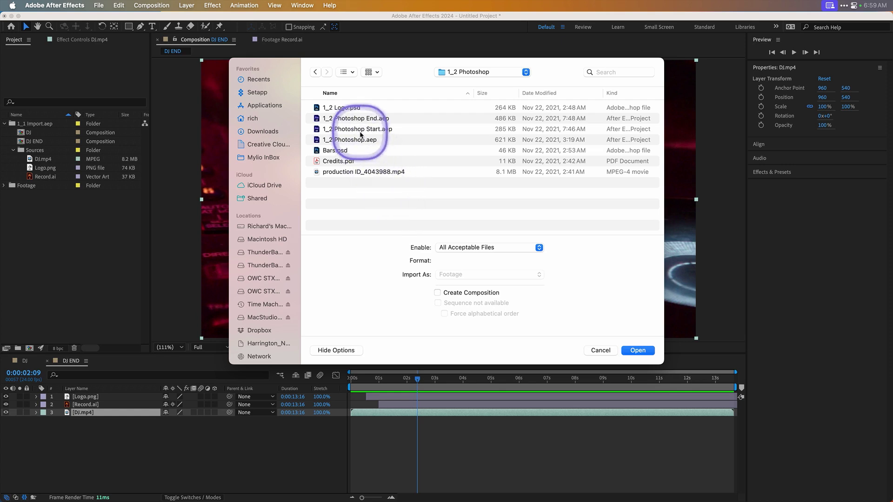
{"action": "left_click", "coordinate": [367, 110]}
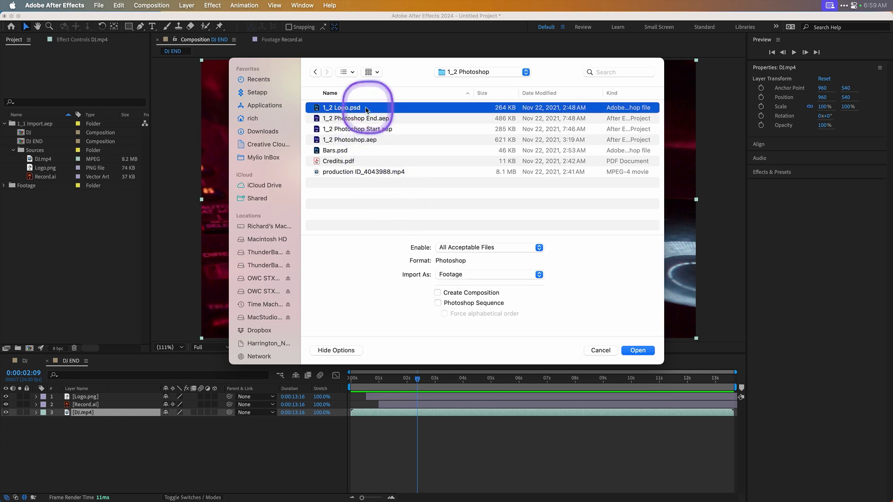
{"action": "left_click", "coordinate": [351, 152], "text": "super"}
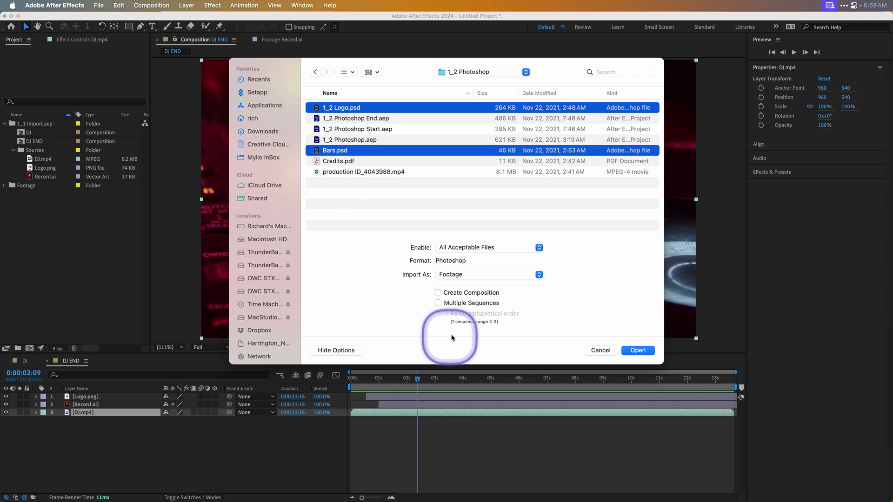
{"action": "left_click", "coordinate": [451, 276]}
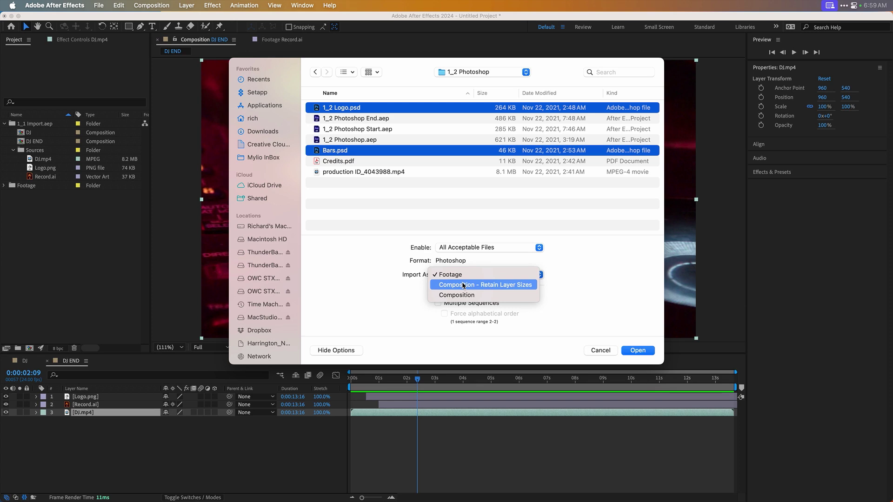
{"action": "left_click", "coordinate": [464, 285]}
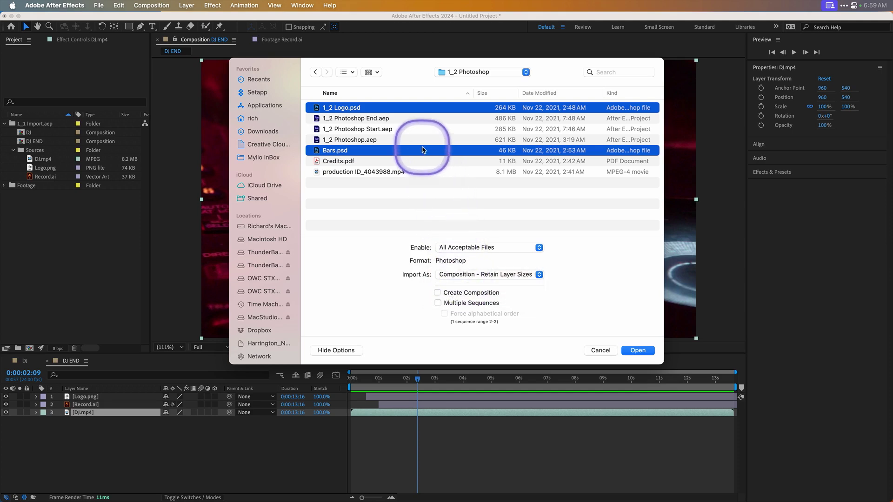
{"action": "left_click", "coordinate": [637, 351]}
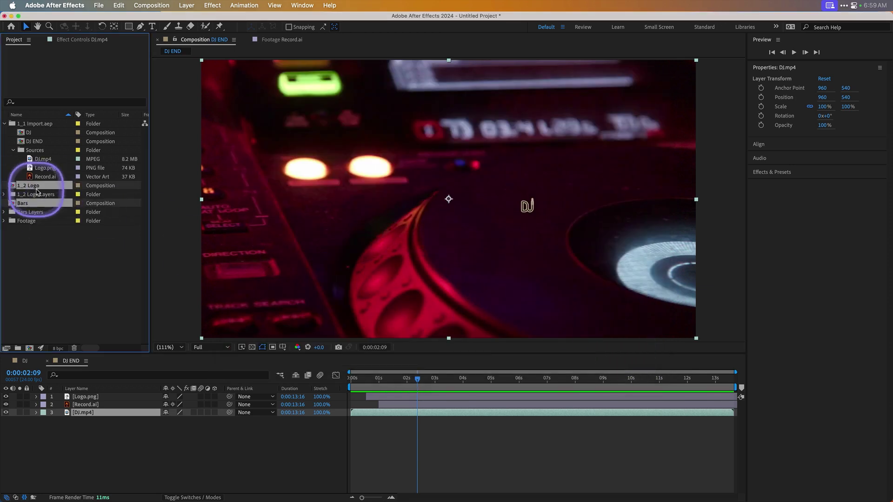
Step: Preview the Headphones, Meters and TAGLINE footage in 1_2 Logo Layers without the transparency grid, and move that folder into Footage
{"action": "left_click", "coordinate": [4, 124]}
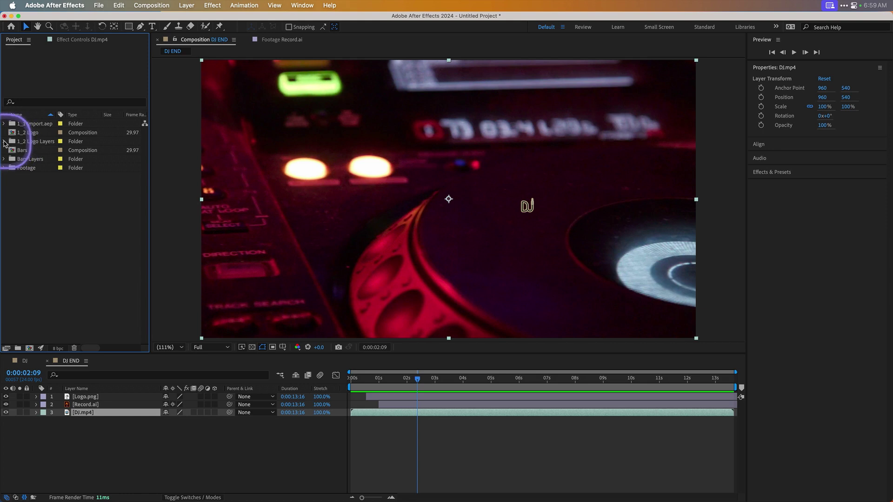
{"action": "left_click", "coordinate": [5, 141]}
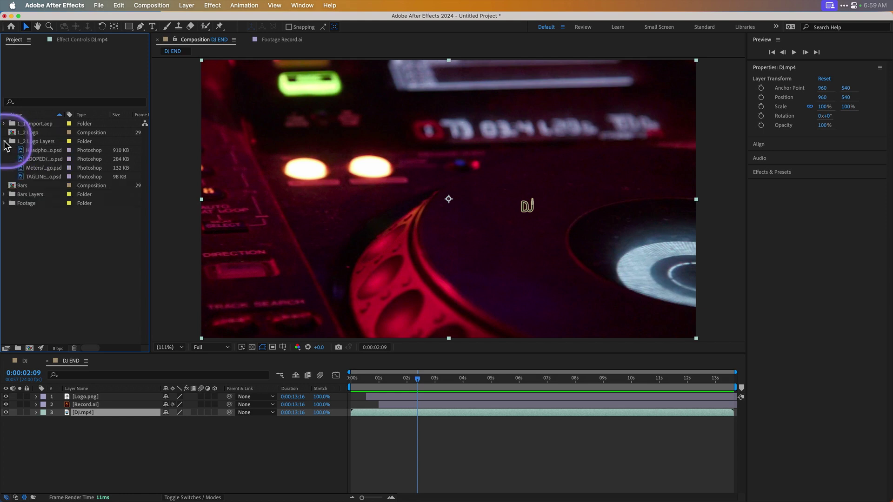
{"action": "left_click", "coordinate": [37, 141]}
{"action": "double_click", "coordinate": [40, 151]}
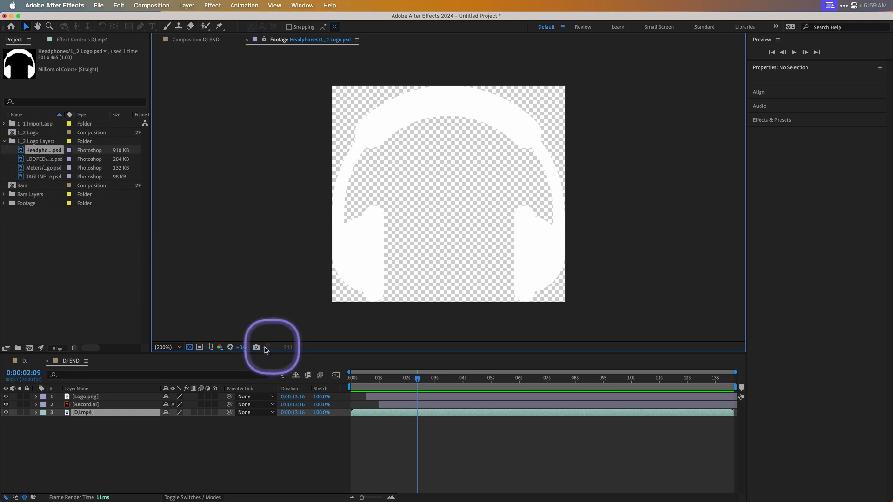
{"action": "left_click", "coordinate": [190, 348]}
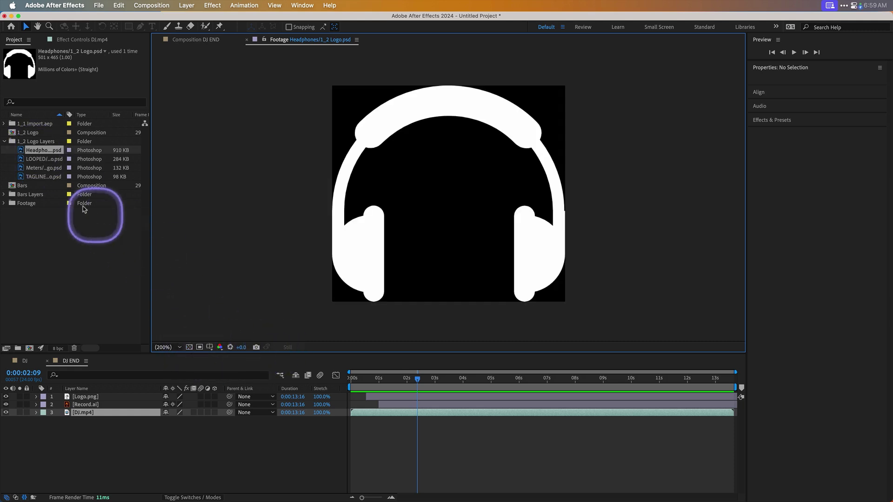
{"action": "double_click", "coordinate": [34, 169]}
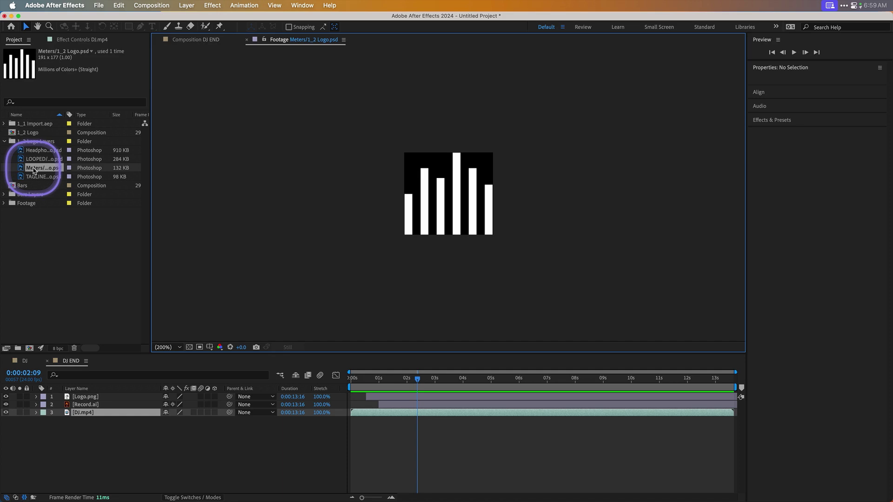
{"action": "double_click", "coordinate": [38, 178]}
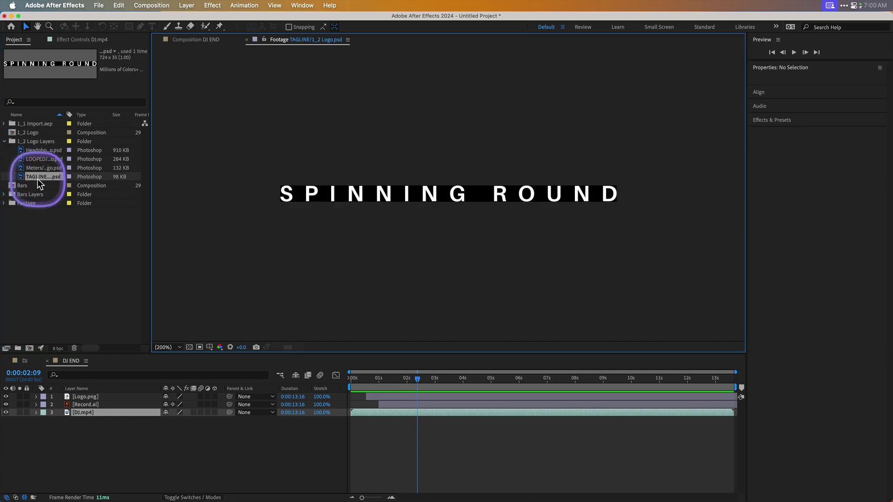
{"action": "left_click", "coordinate": [5, 142]}
{"action": "left_click_drag", "start_coordinate": [11, 143], "coordinate": [37, 169]}
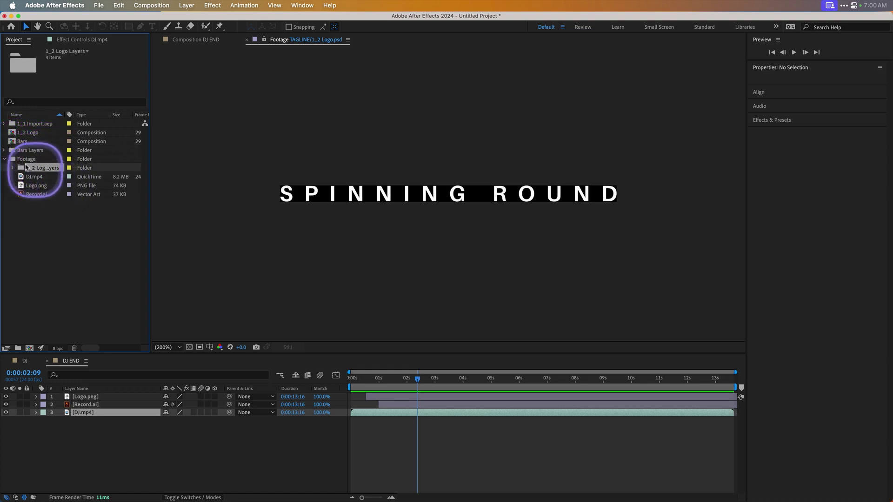
Step: Preview several bar images in the Bars Layers folder, move that folder into Footage, and collapse Footage
{"action": "left_click", "coordinate": [4, 150]}
{"action": "left_click", "coordinate": [34, 159]}
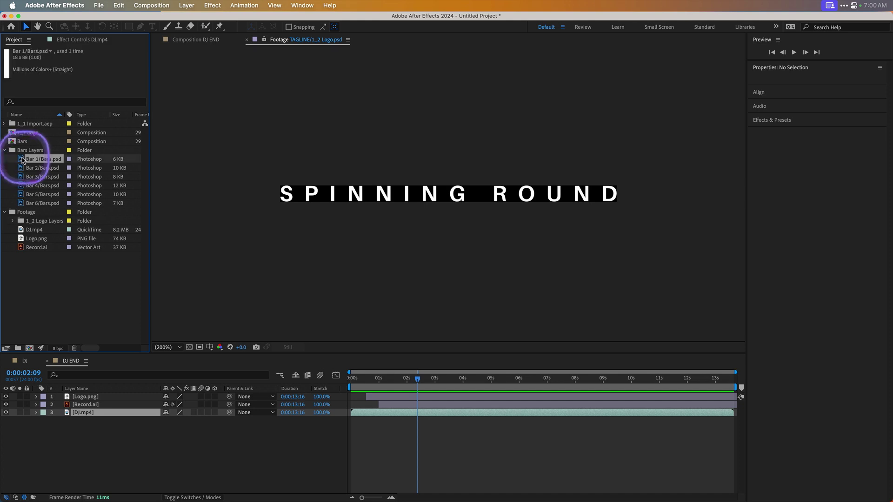
{"action": "left_click", "coordinate": [22, 177]}
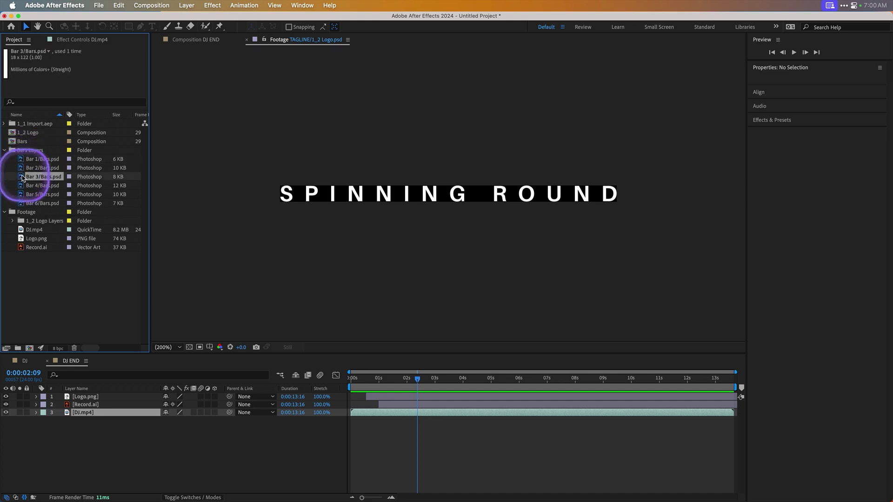
{"action": "left_click", "coordinate": [22, 185]}
{"action": "double_click", "coordinate": [22, 185]}
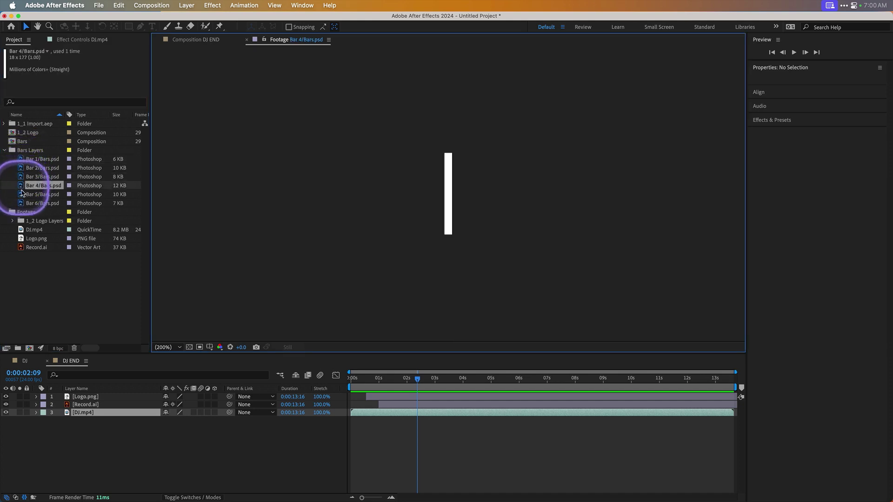
{"action": "double_click", "coordinate": [23, 203]}
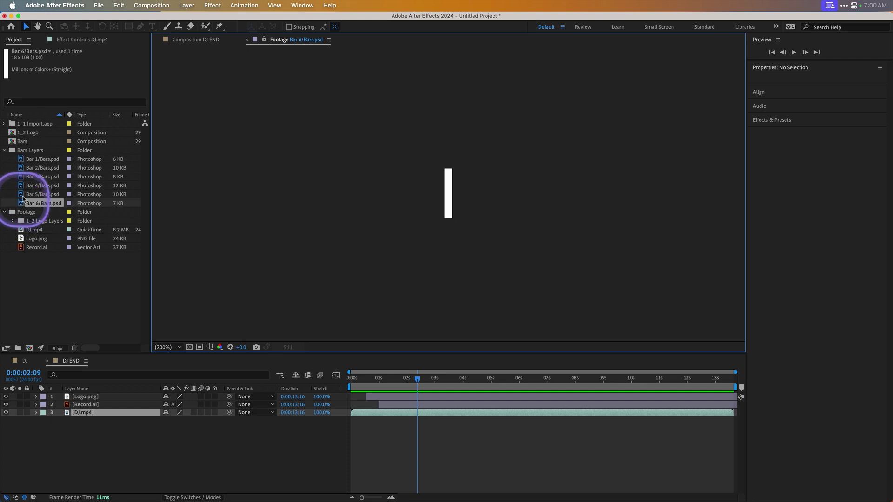
{"action": "left_click", "coordinate": [3, 151]}
{"action": "left_click_drag", "start_coordinate": [22, 150], "coordinate": [17, 159]}
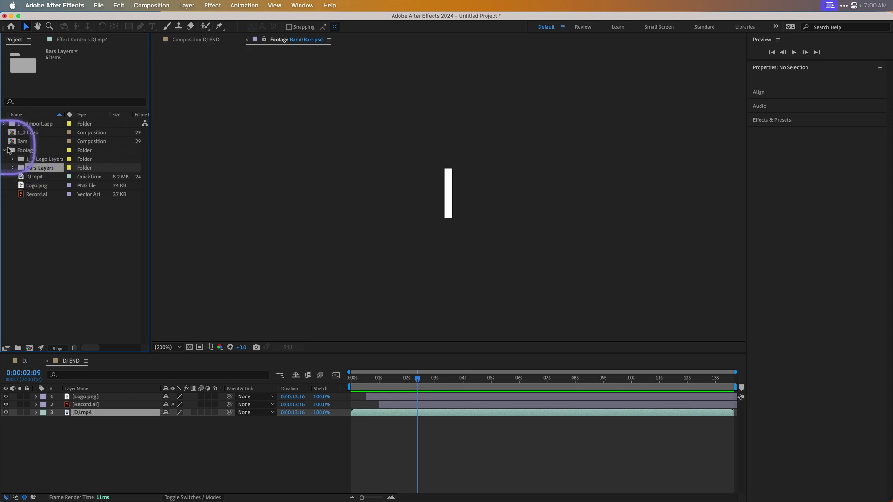
{"action": "left_click", "coordinate": [4, 151]}
Step: Open the 1_2 Logo and Bars compositions in turn and check several times along the Bars timeline
{"action": "left_click", "coordinate": [13, 134]}
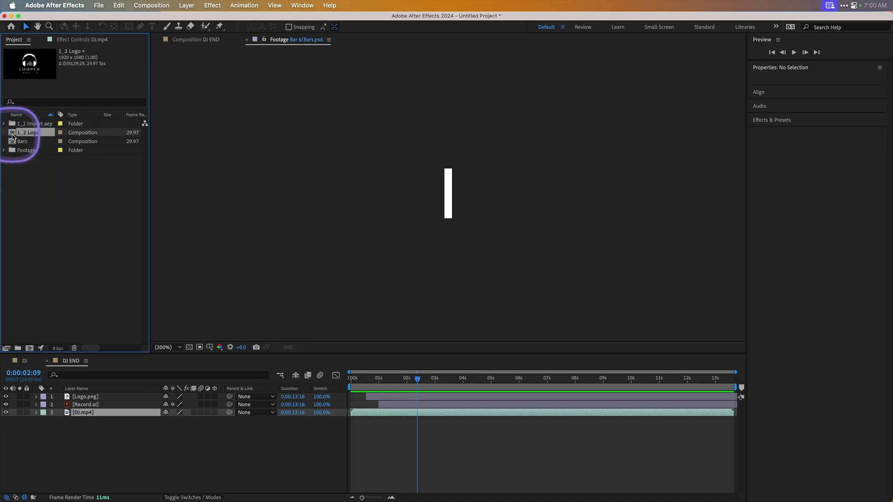
{"action": "double_click", "coordinate": [12, 133]}
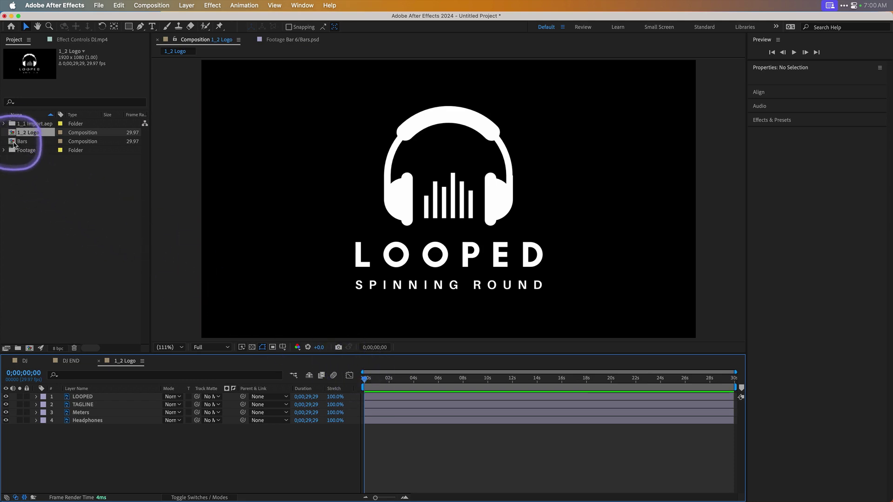
{"action": "double_click", "coordinate": [14, 143]}
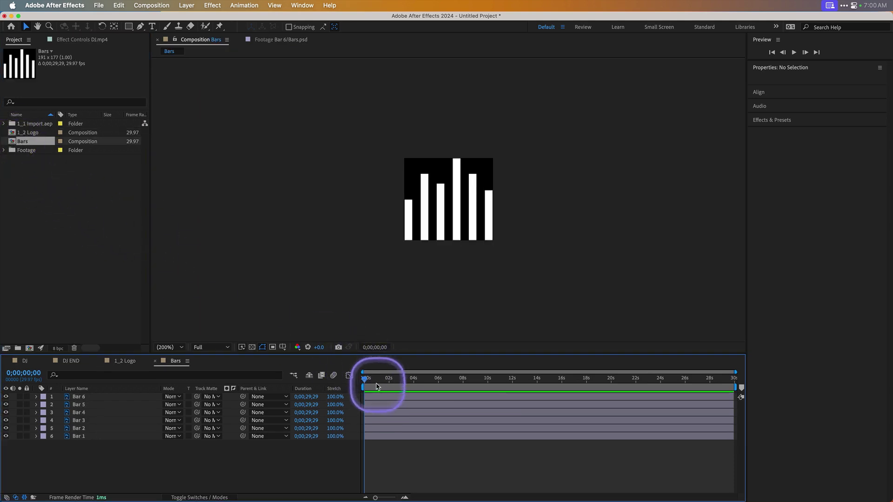
{"action": "left_click", "coordinate": [600, 379]}
{"action": "left_click", "coordinate": [417, 378]}
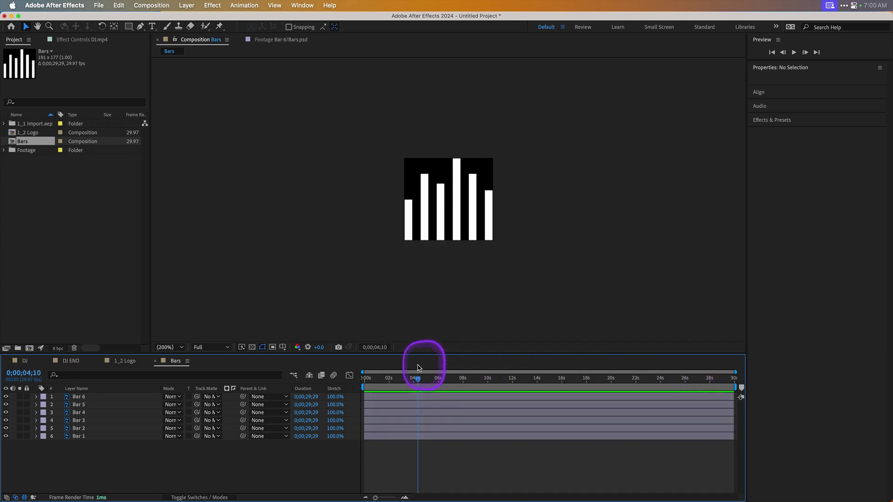
Step: Reopen the 1_2 Logo composition, hide the LOOPED, TAGLINE and Meters layers, and toggle the Headphones layer's visibility off and on
{"action": "double_click", "coordinate": [14, 134]}
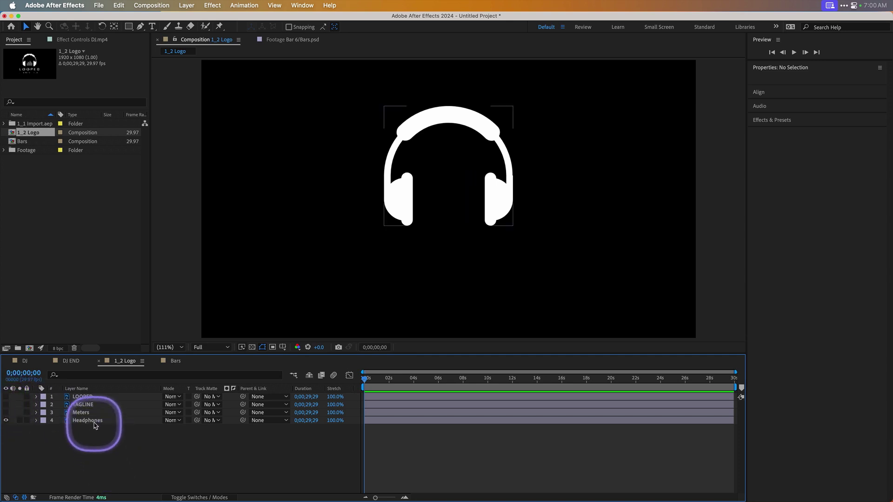
{"action": "left_click", "coordinate": [94, 422]}
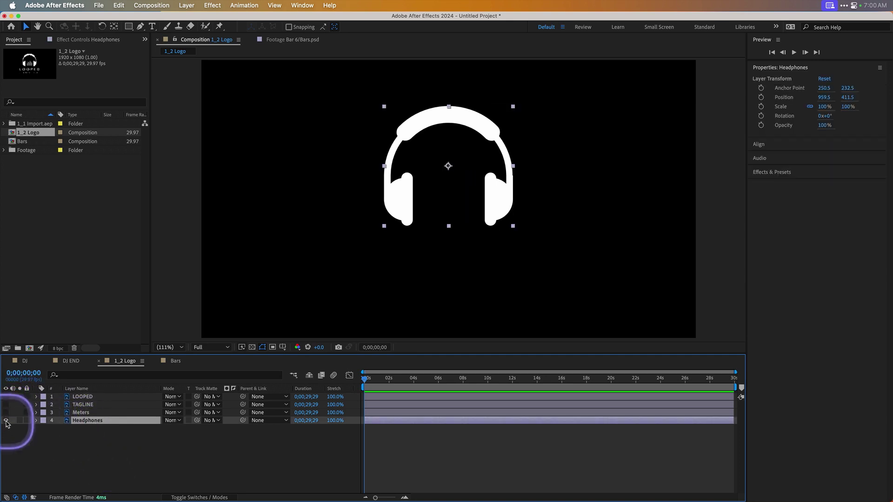
{"action": "left_click", "coordinate": [7, 421]}
{"action": "left_click", "coordinate": [7, 421]}
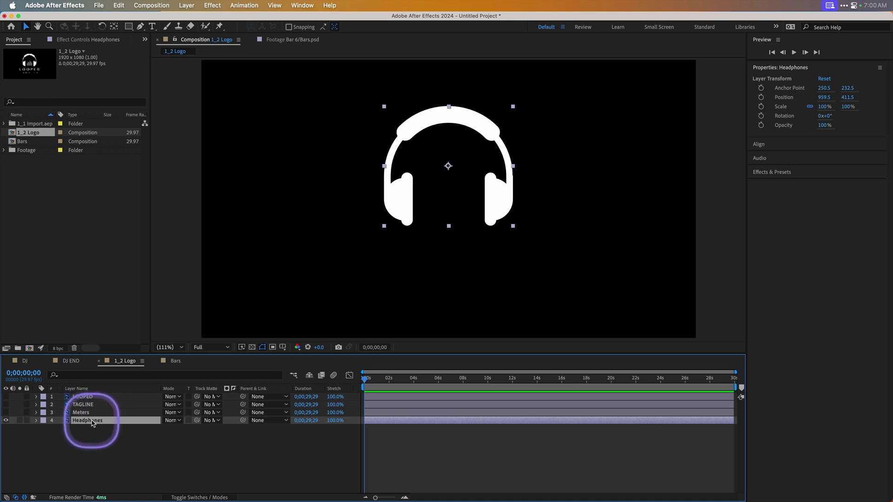
Step: Look at the commands available for the 1_2 Logo composition, dismiss them, and switch to Photoshop to view the layered 1_2 Logo.psd
{"action": "right_click", "coordinate": [27, 136]}
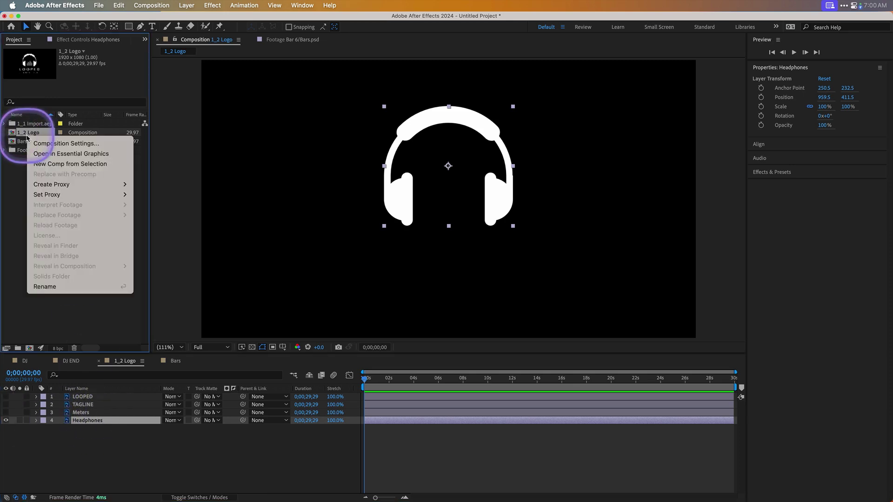
{"action": "left_click", "coordinate": [22, 159]}
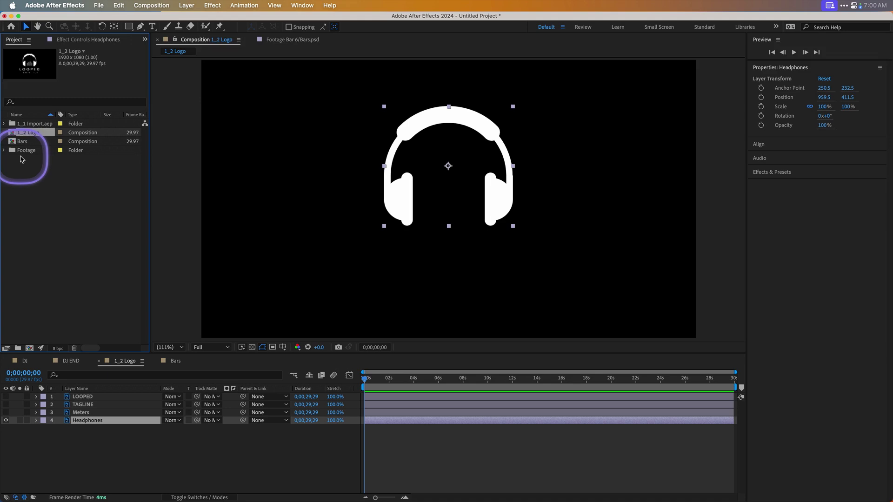
{"action": "key", "text": "super+Tab"}
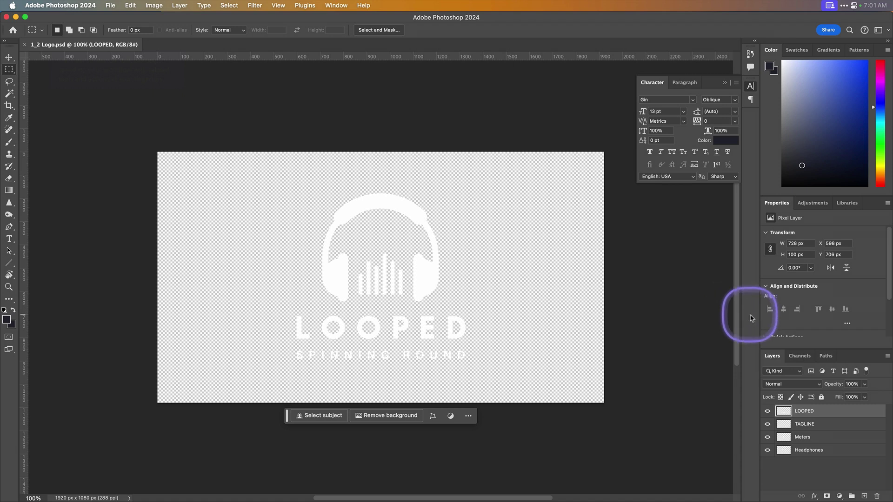
Step: Hide the Meters, TAGLINE and LOOPED layers in the Photoshop logo file and make all of them visible again
{"action": "left_click_drag", "start_coordinate": [768, 437], "coordinate": [769, 411]}
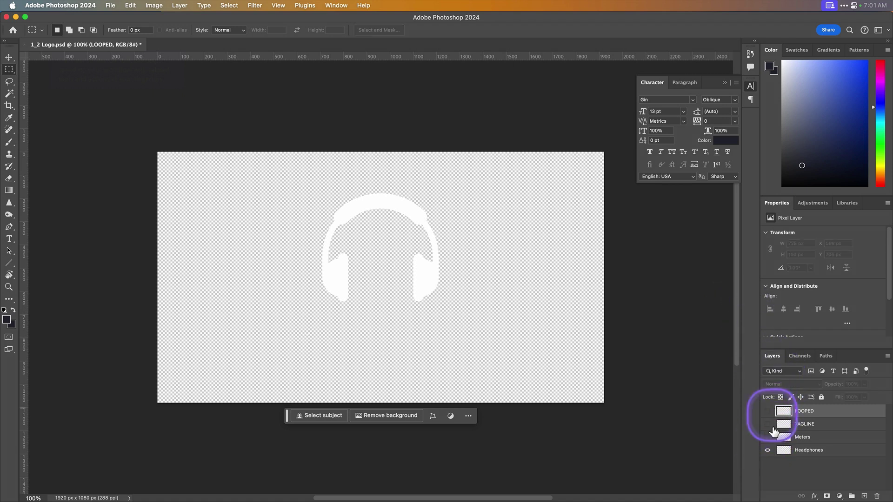
{"action": "left_click", "coordinate": [767, 438]}
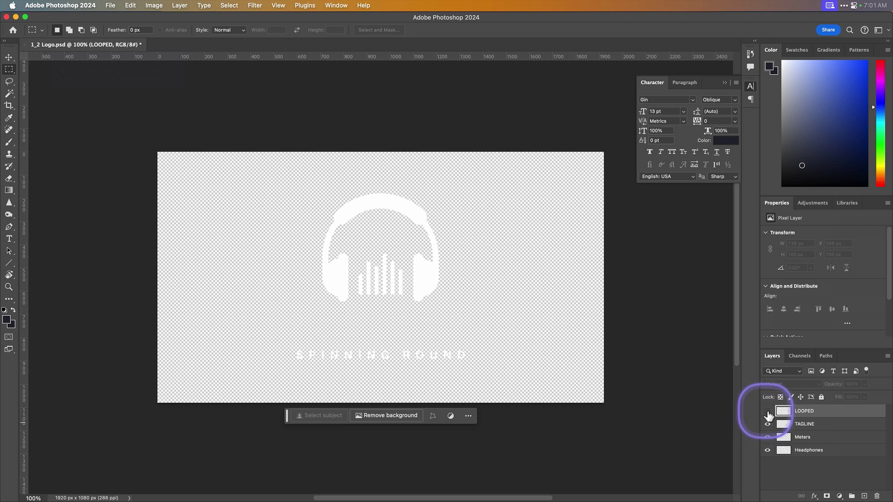
{"action": "left_click", "coordinate": [767, 411]}
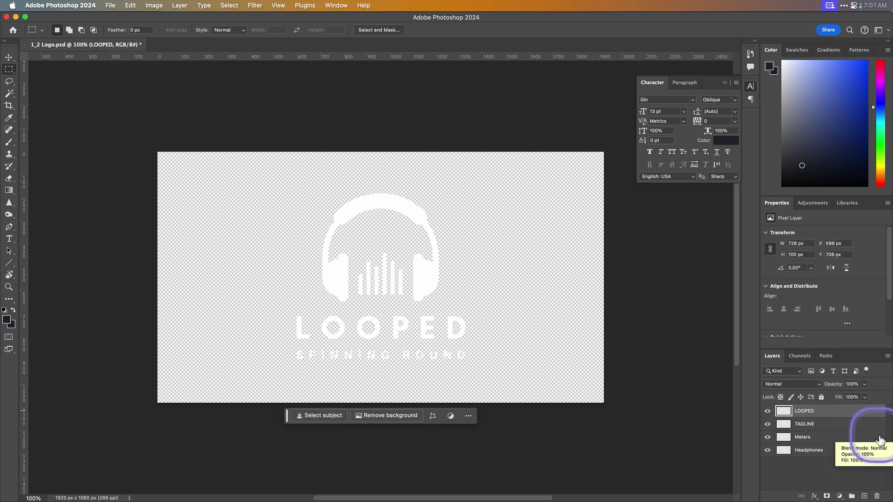
Step: Switch back to After Effects and make the Meters, TAGLINE and LOOPED layers visible in the 1_2 Logo composition
{"action": "key", "text": "super+Tab"}
{"action": "key", "text": "super+Tab"}
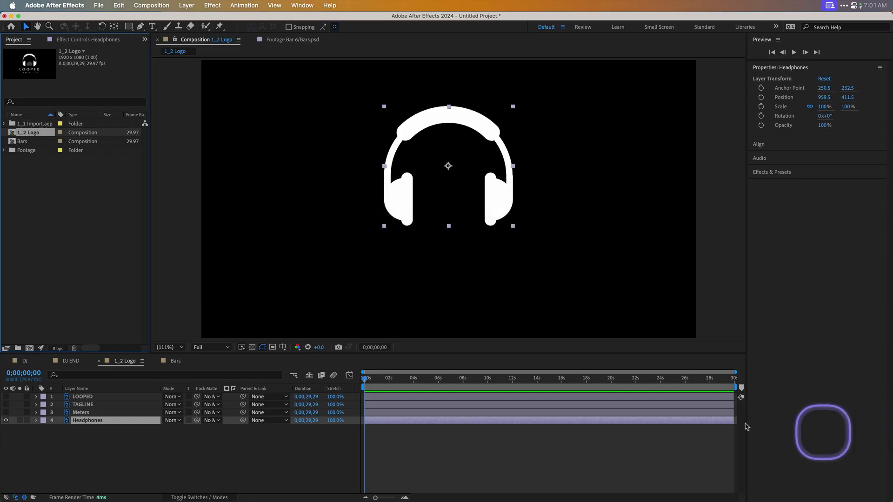
{"action": "left_click", "coordinate": [96, 396]}
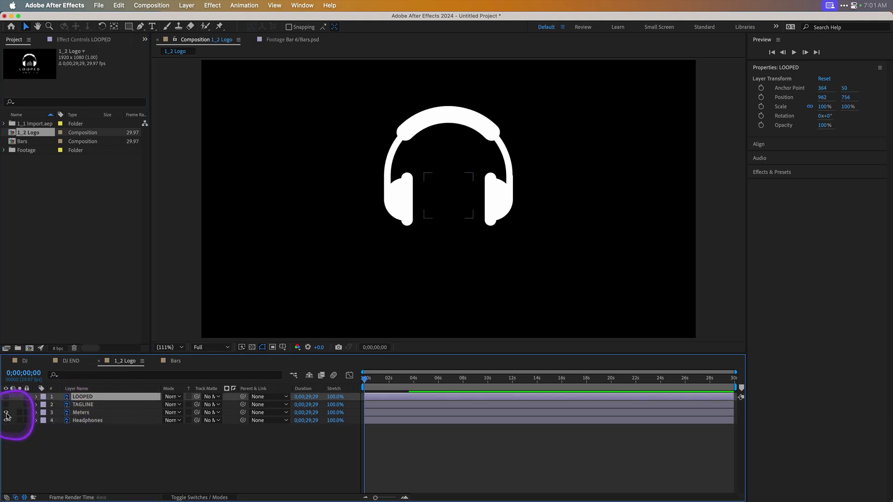
{"action": "left_click", "coordinate": [6, 412]}
{"action": "left_click", "coordinate": [6, 404]}
{"action": "left_click", "coordinate": [6, 396]}
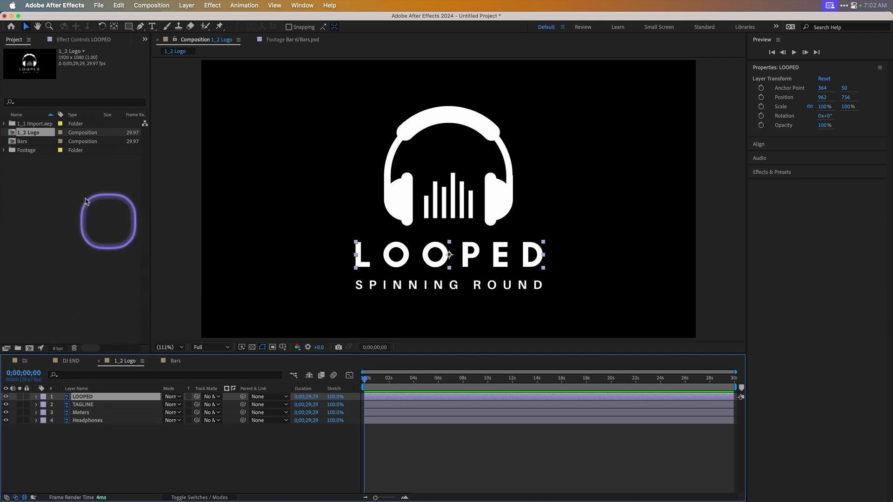
Step: Open the Bars composition and select the layers Bar 2 through Bar 6 one after another to identify each bar
{"action": "left_click", "coordinate": [12, 142]}
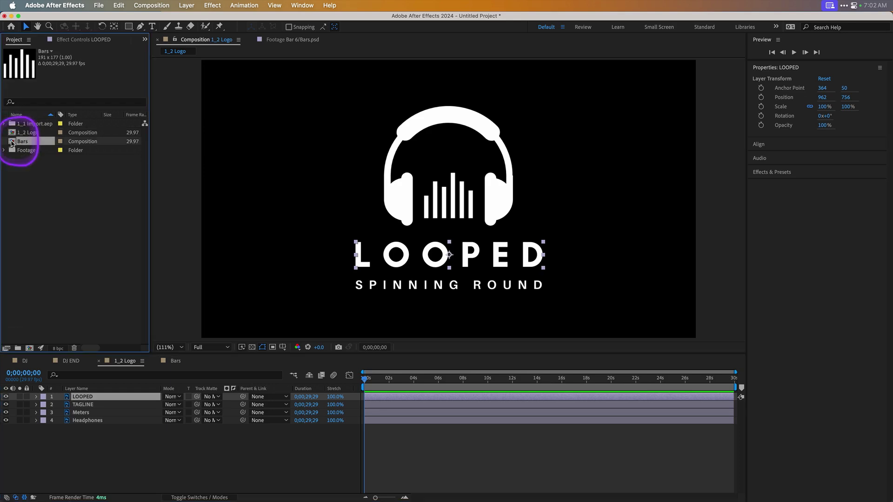
{"action": "double_click", "coordinate": [12, 142]}
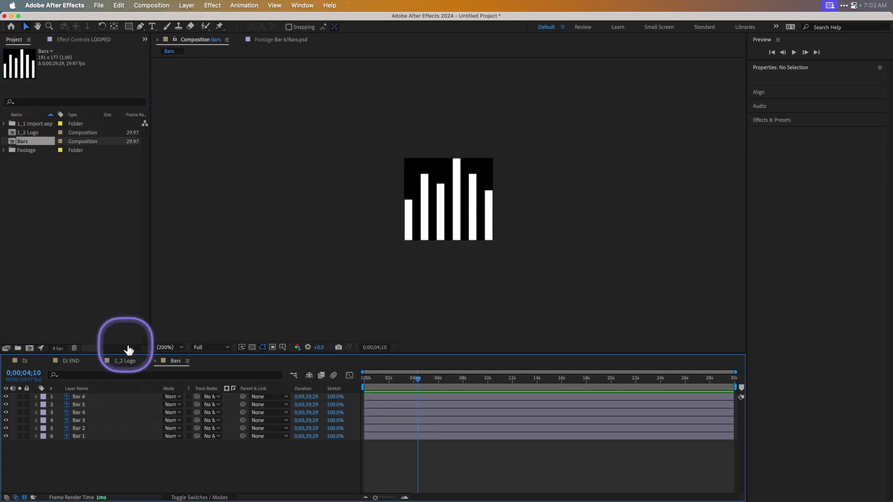
{"action": "left_click", "coordinate": [82, 428]}
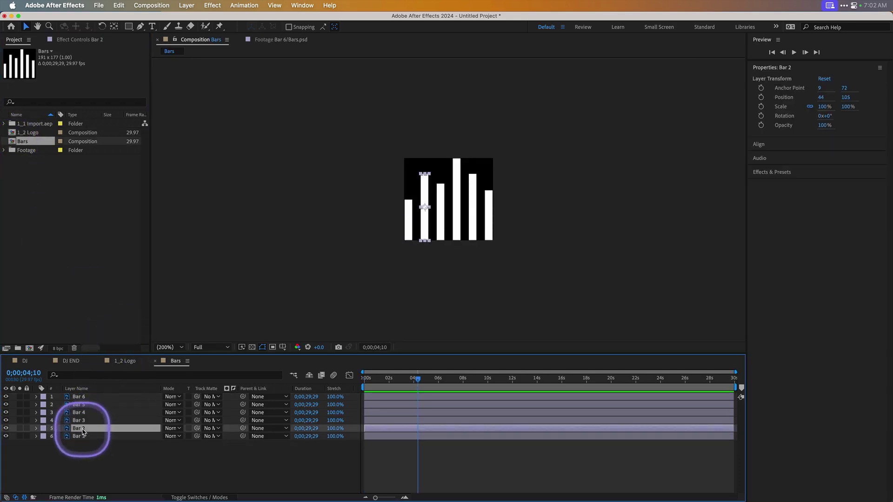
{"action": "left_click", "coordinate": [82, 421]}
{"action": "left_click", "coordinate": [82, 413]}
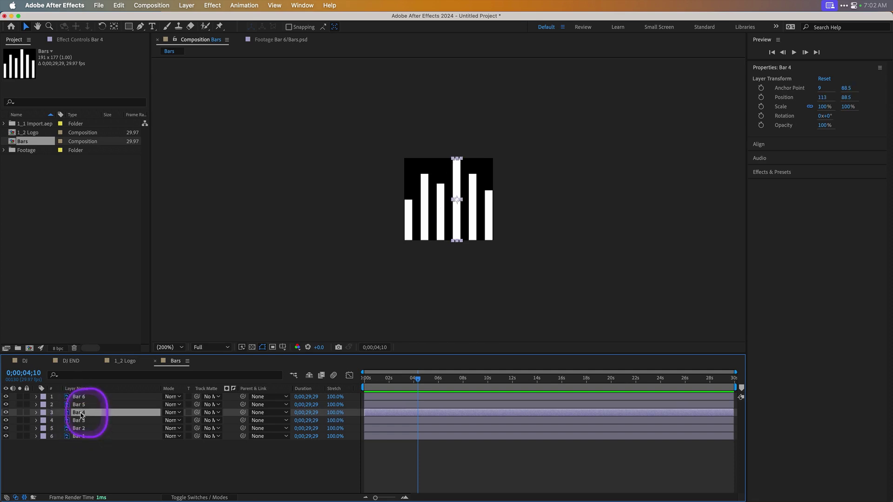
{"action": "left_click", "coordinate": [82, 405]}
{"action": "left_click", "coordinate": [84, 397]}
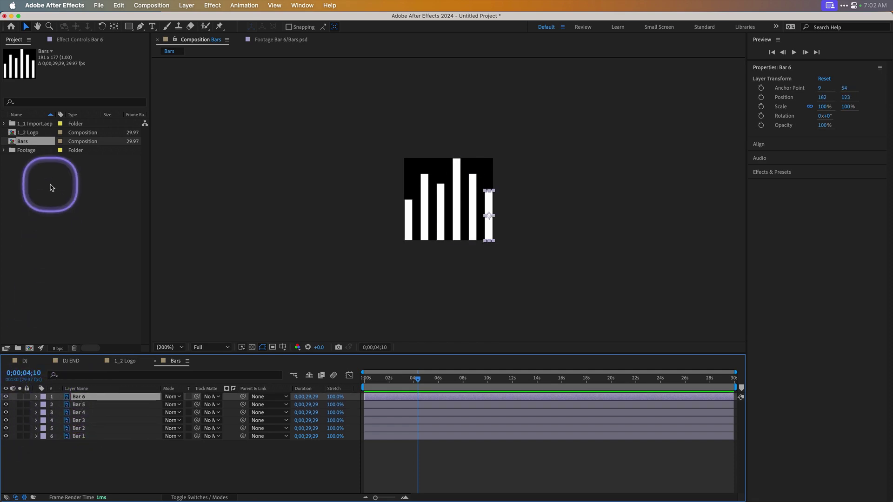
Step: Create a project folder named Pre-Comps and move the 1_2 Logo and Bars compositions into it
{"action": "left_click", "coordinate": [47, 201]}
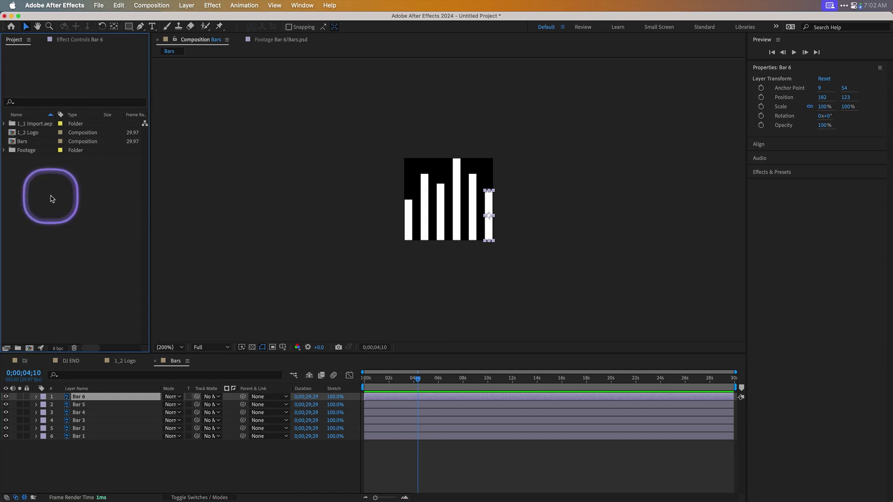
{"action": "left_click", "coordinate": [18, 348]}
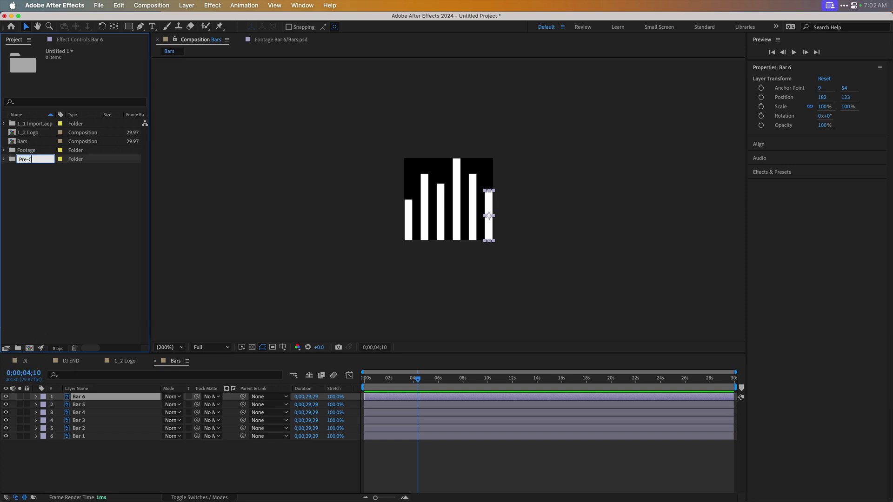
{"action": "type", "text": "Pre-C"}
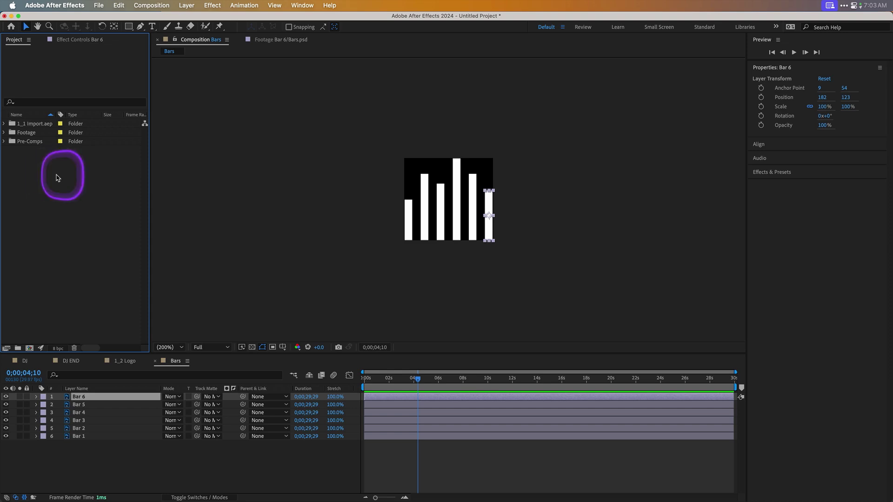
Step: Import the 1_2 Photoshop.aep project, then expand its folder and collapse the Sources subfolder inside it
{"action": "double_click", "coordinate": [57, 178]}
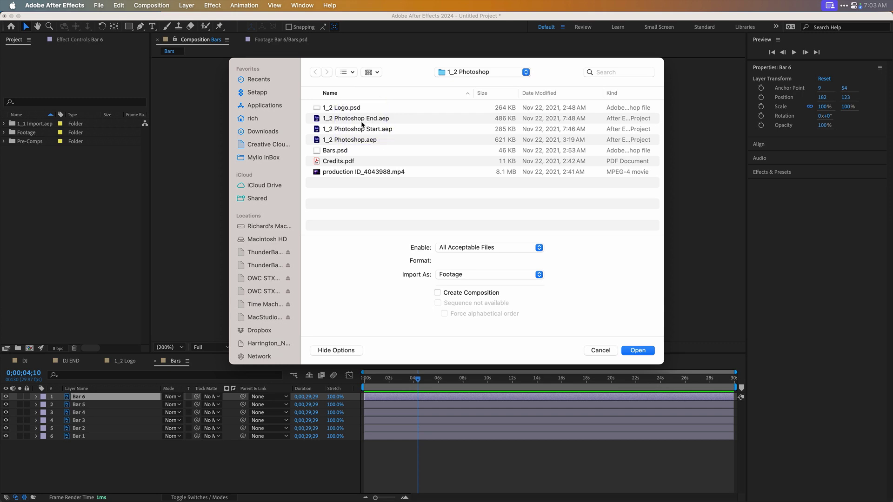
{"action": "key", "text": "Escape"}
{"action": "double_click", "coordinate": [55, 184]}
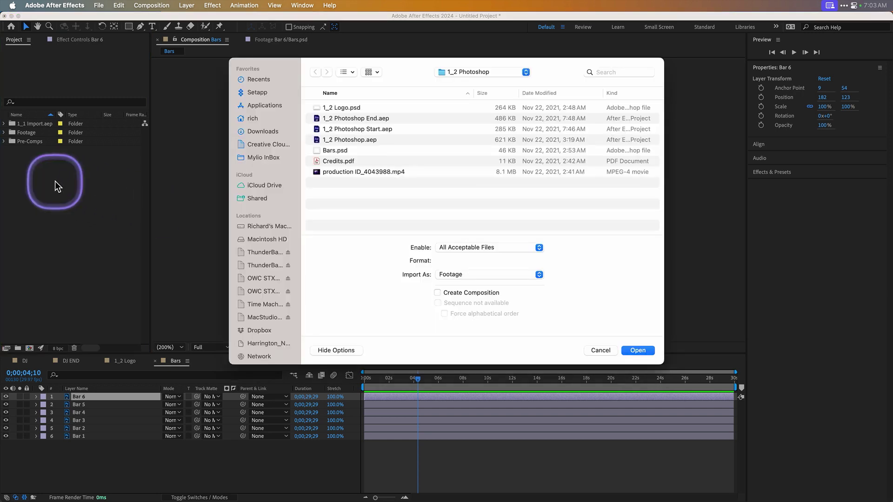
{"action": "left_click", "coordinate": [373, 142]}
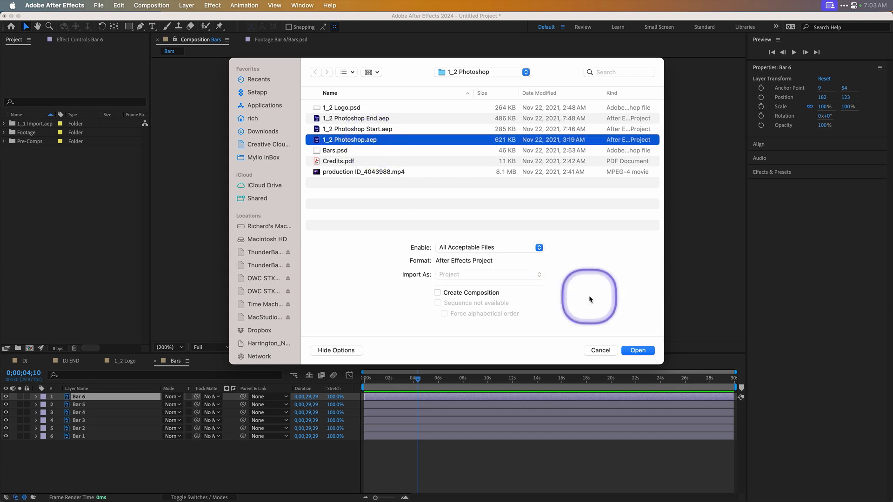
{"action": "left_click", "coordinate": [638, 350]}
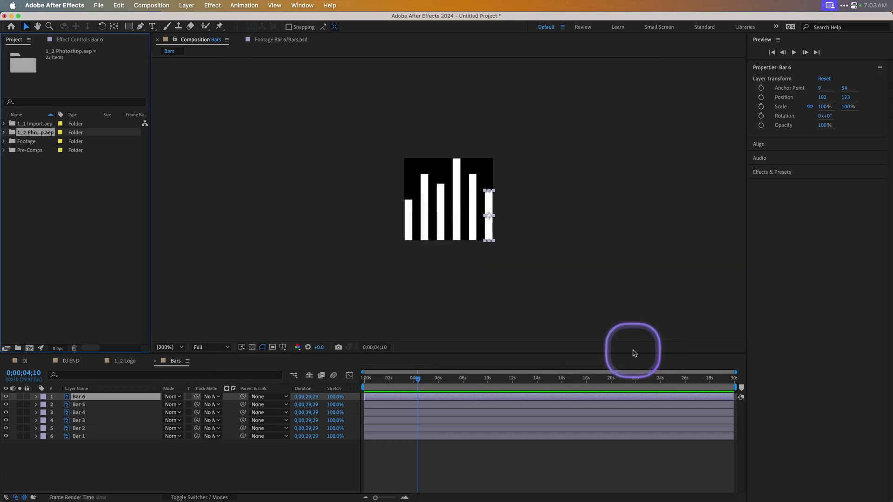
{"action": "left_click", "coordinate": [4, 133]}
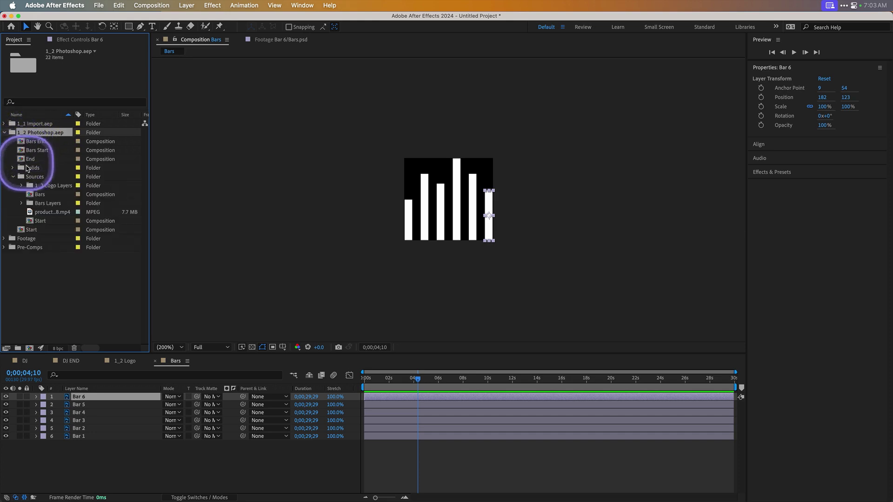
{"action": "left_click", "coordinate": [13, 177]}
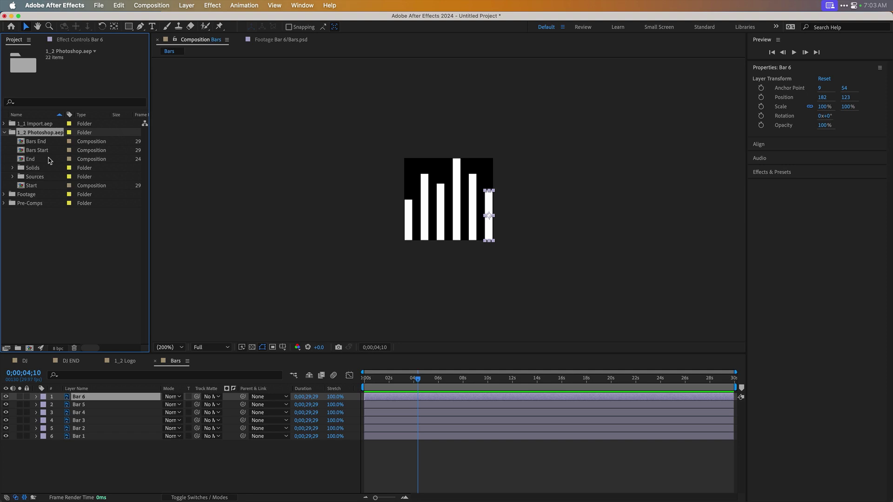
Step: Open the Bars Start composition, turn off its transparency grid, and preview it in time
{"action": "double_click", "coordinate": [21, 152]}
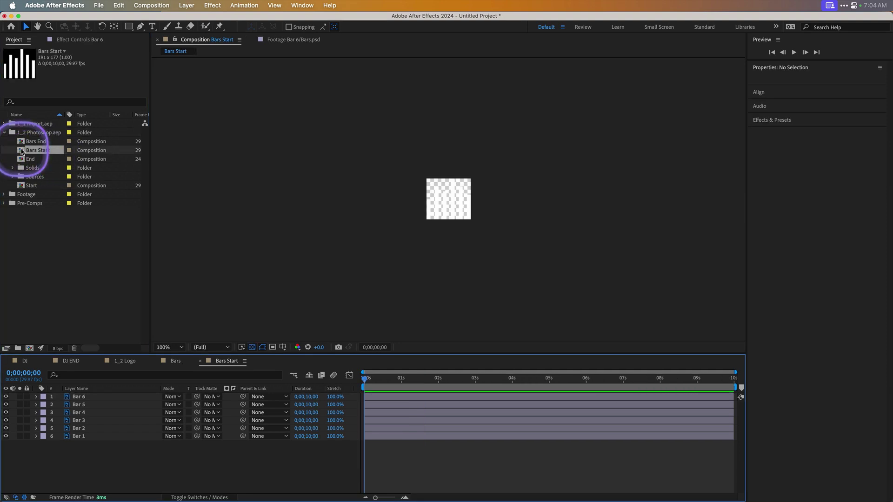
{"action": "left_click", "coordinate": [252, 348]}
{"action": "key", "text": "space"}
{"action": "left_click", "coordinate": [433, 379]}
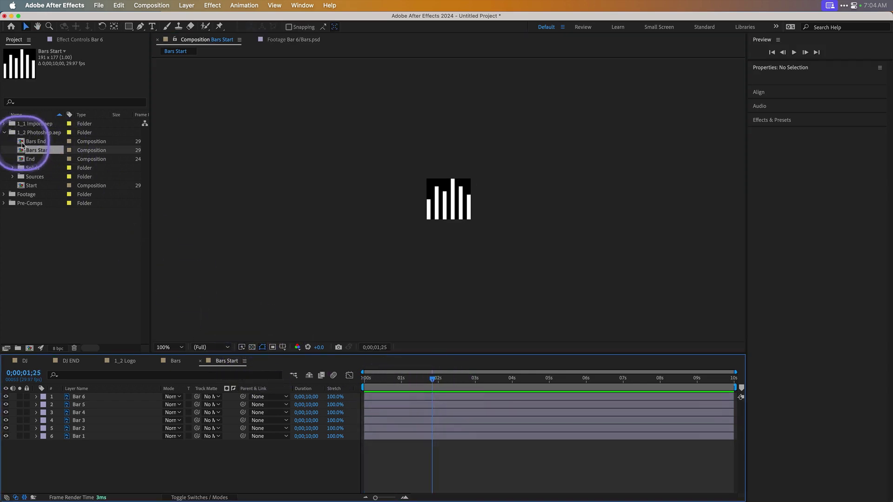
Step: Open the Bars End composition, scrub through its animation, and return to the first frame
{"action": "double_click", "coordinate": [21, 145]}
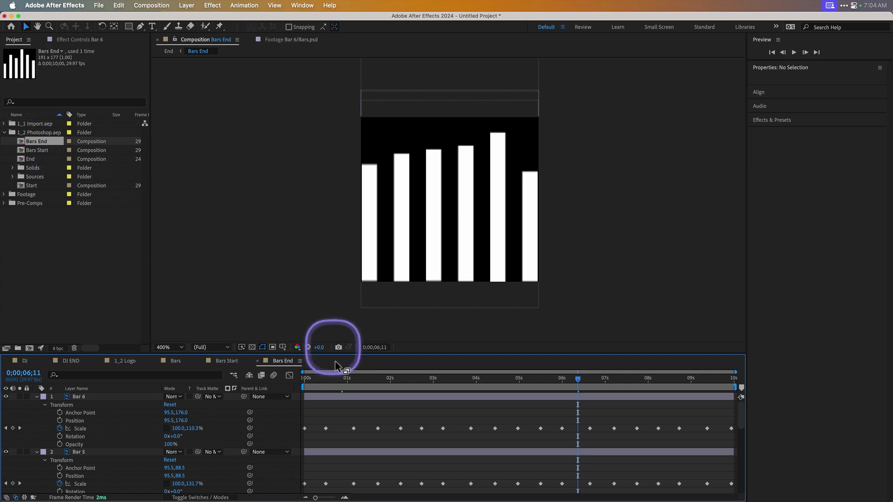
{"action": "left_click_drag", "start_coordinate": [342, 382], "coordinate": [281, 380]}
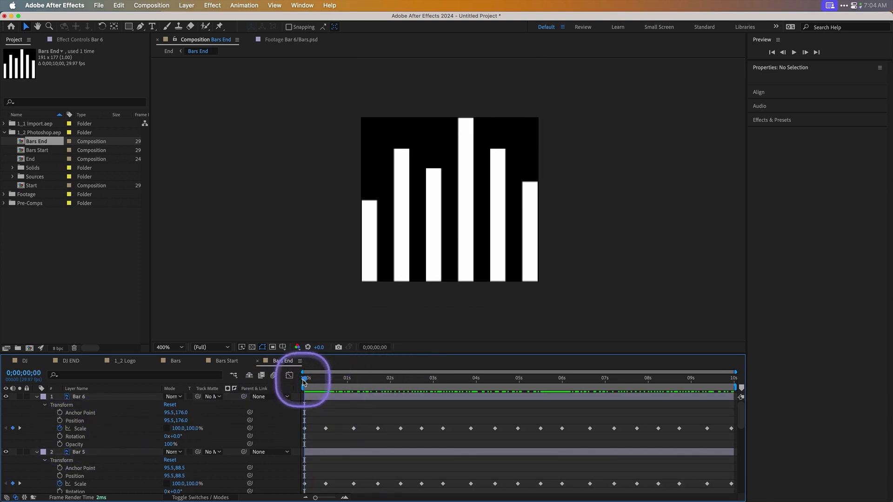
{"action": "left_click_drag", "start_coordinate": [304, 381], "coordinate": [278, 376]}
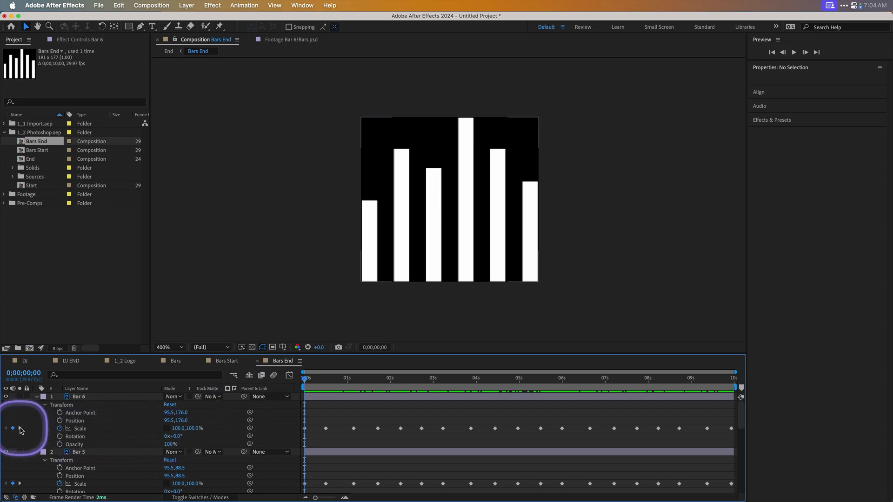
Step: Step forward through the Scale keyframes of Bar 6 to examine how the bars change height
{"action": "left_click", "coordinate": [20, 429]}
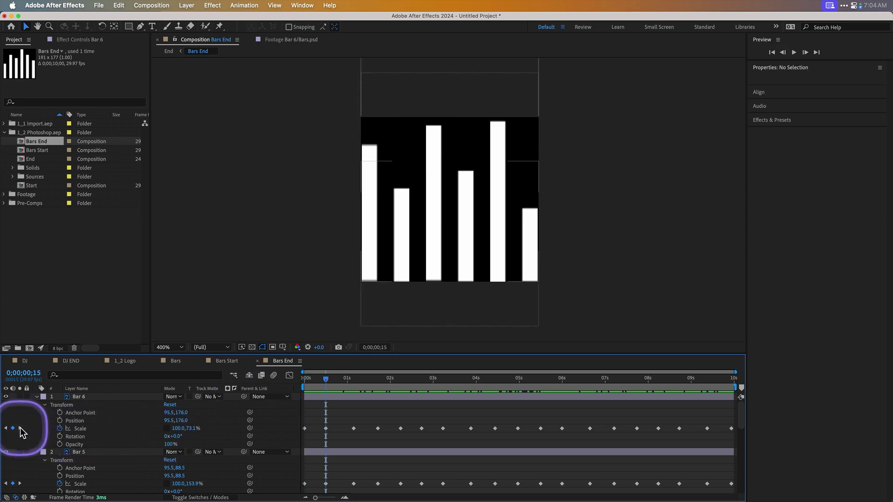
{"action": "left_click", "coordinate": [21, 428]}
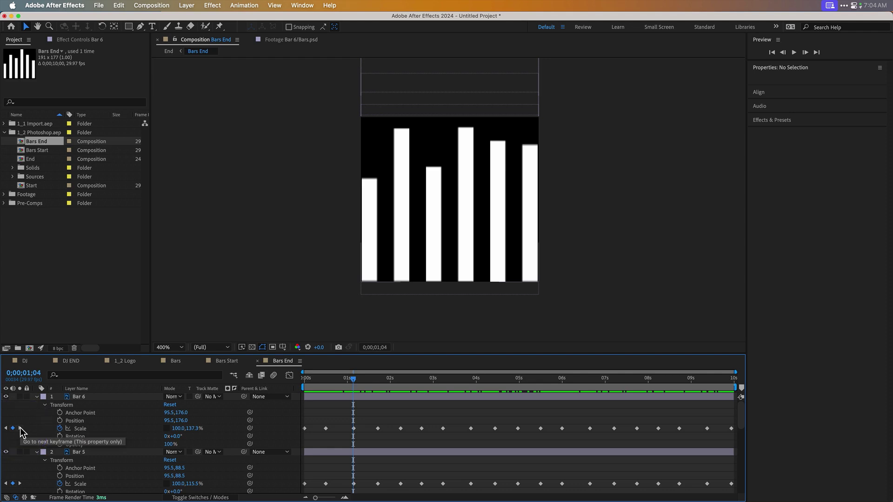
{"action": "left_click", "coordinate": [20, 428]}
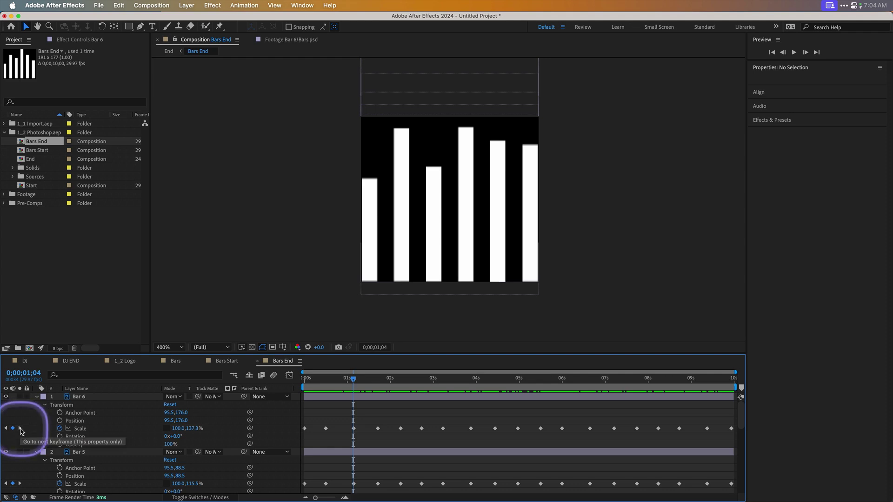
{"action": "left_click", "coordinate": [21, 429]}
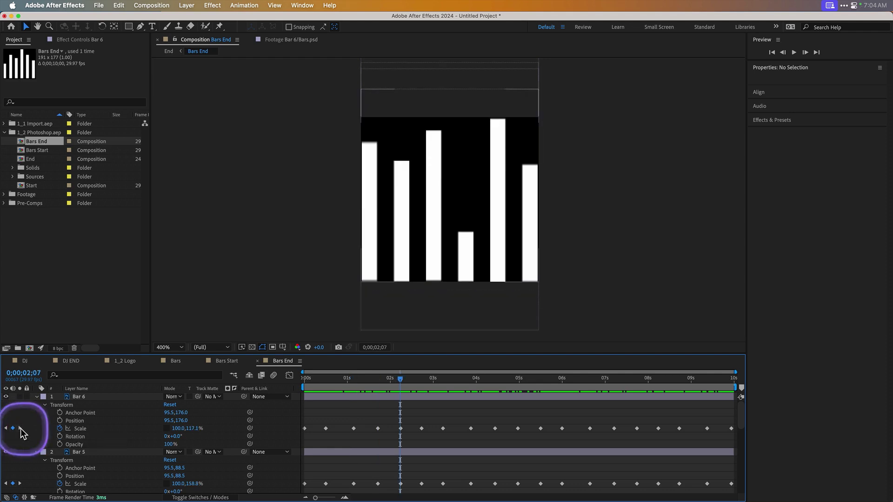
{"action": "left_click", "coordinate": [20, 428]}
{"action": "left_click", "coordinate": [20, 428]}
{"action": "left_click", "coordinate": [20, 428]}
{"action": "left_click", "coordinate": [21, 428]}
{"action": "left_click", "coordinate": [20, 429]}
{"action": "left_click", "coordinate": [20, 428]}
{"action": "left_click", "coordinate": [21, 429]}
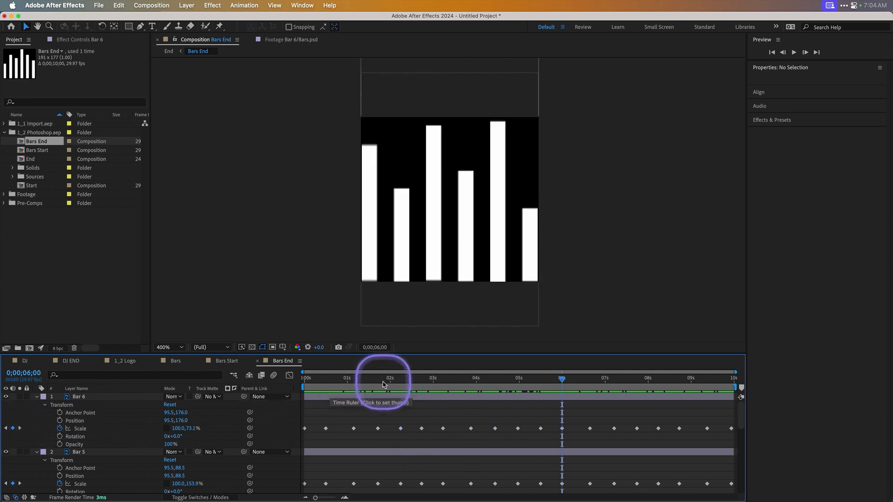
Step: Return to the start of the Bars End composition, play its animation, and stop playback
{"action": "left_click", "coordinate": [356, 379]}
{"action": "left_click_drag", "start_coordinate": [334, 386], "coordinate": [289, 378]}
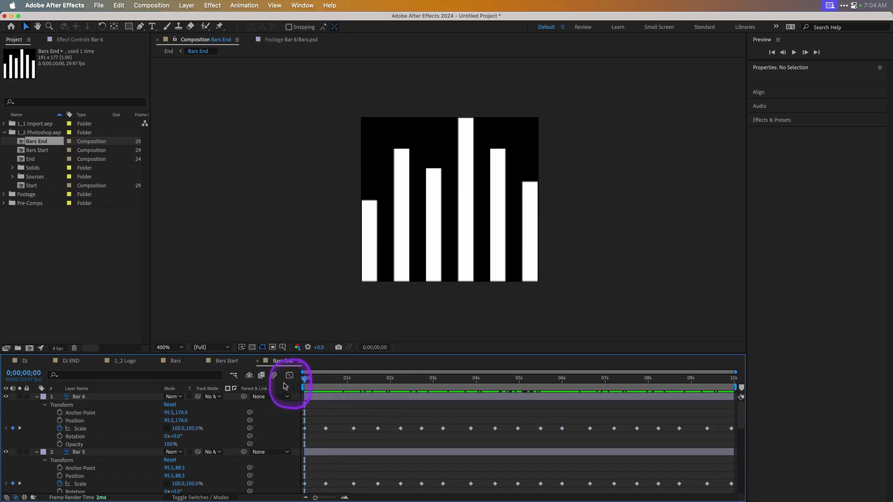
{"action": "key", "text": "space"}
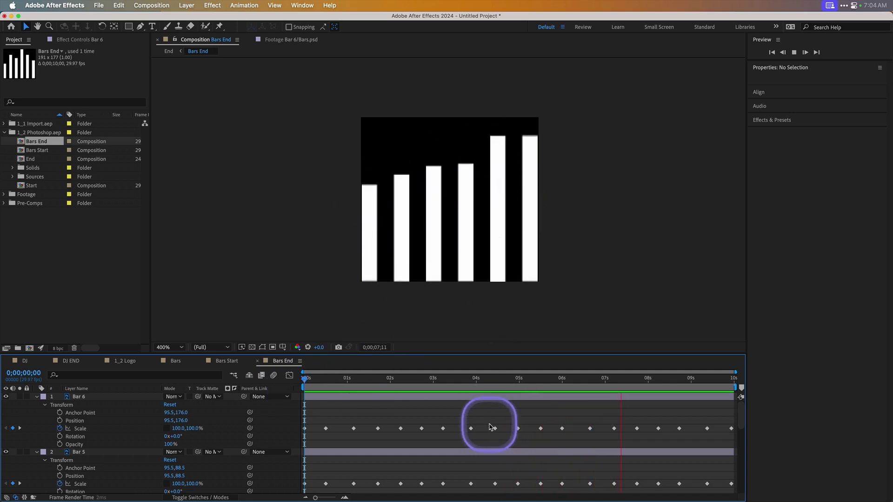
{"action": "key", "text": "space"}
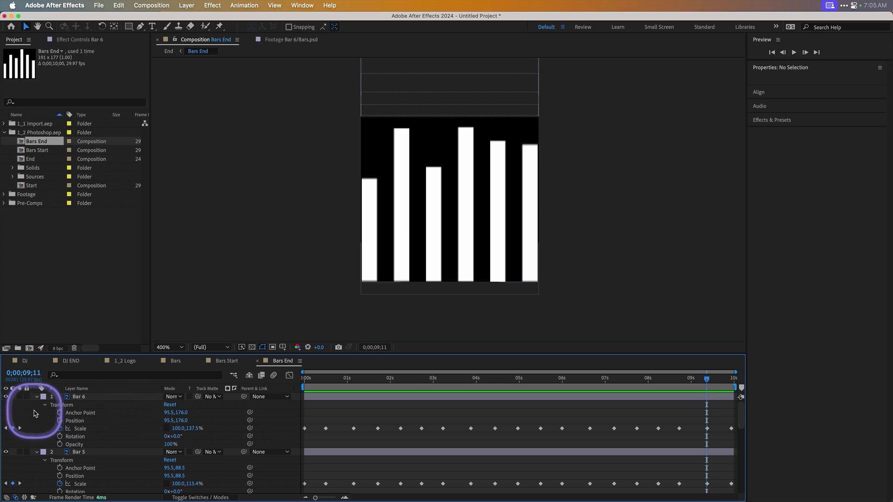
Step: Show only the Position property of the Bar 6 layer in the Bars End timeline
{"action": "left_click", "coordinate": [92, 398]}
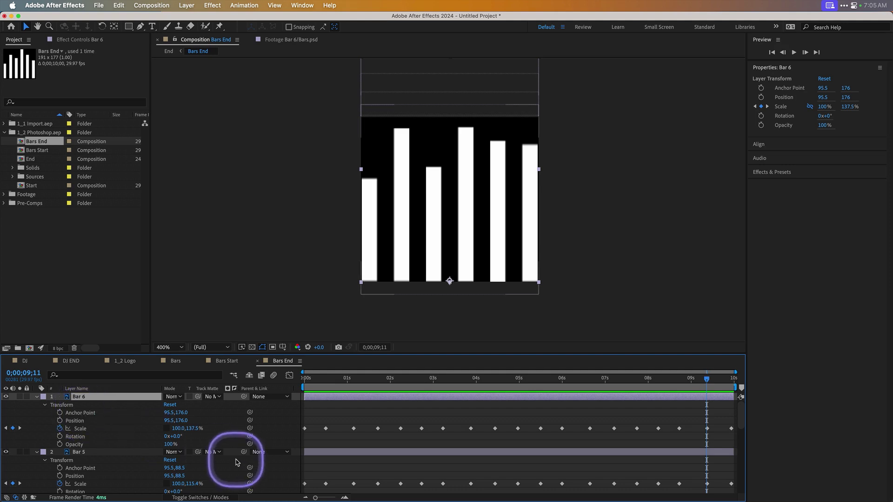
{"action": "key", "text": "a"}
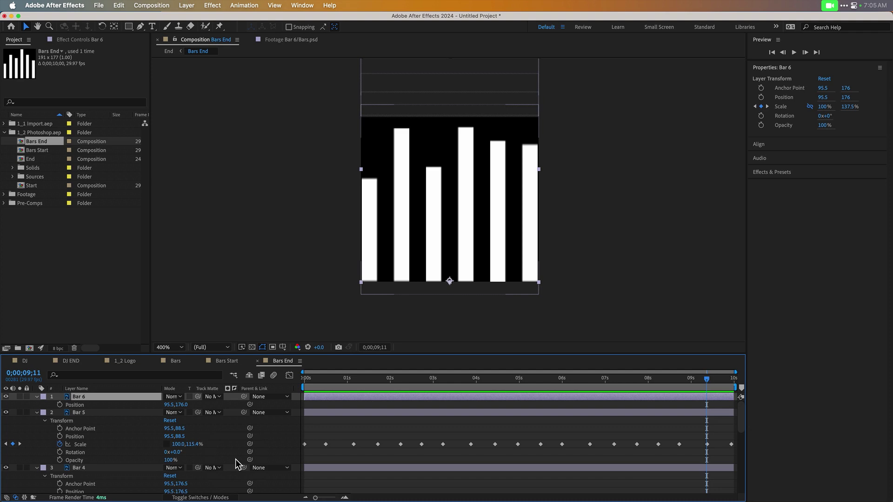
Step: Open the End composition and collapse the properties of its LOOPED, TAGLINE, Bars End and Headphones layers
{"action": "key", "text": "s"}
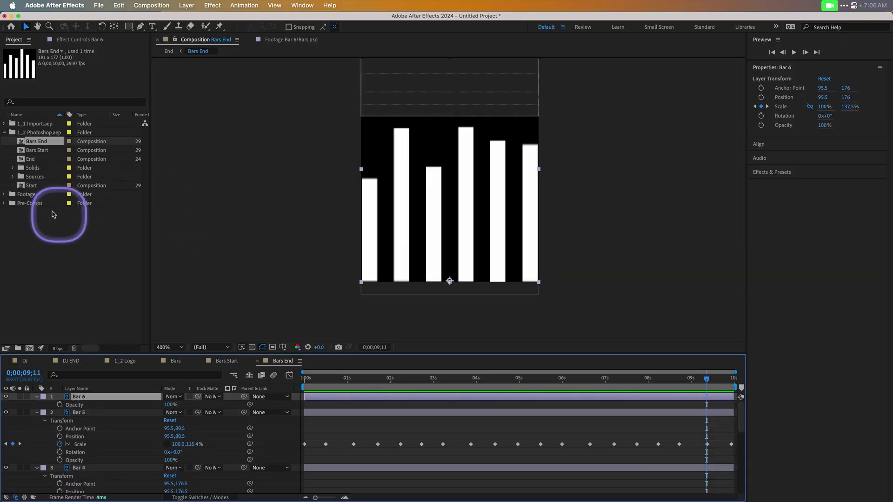
{"action": "double_click", "coordinate": [22, 160]}
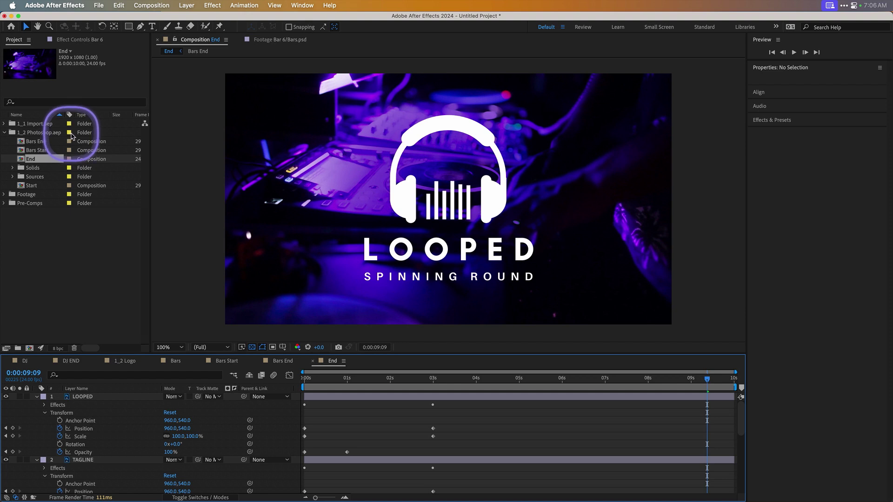
{"action": "left_click", "coordinate": [37, 398]}
{"action": "left_click", "coordinate": [37, 405]}
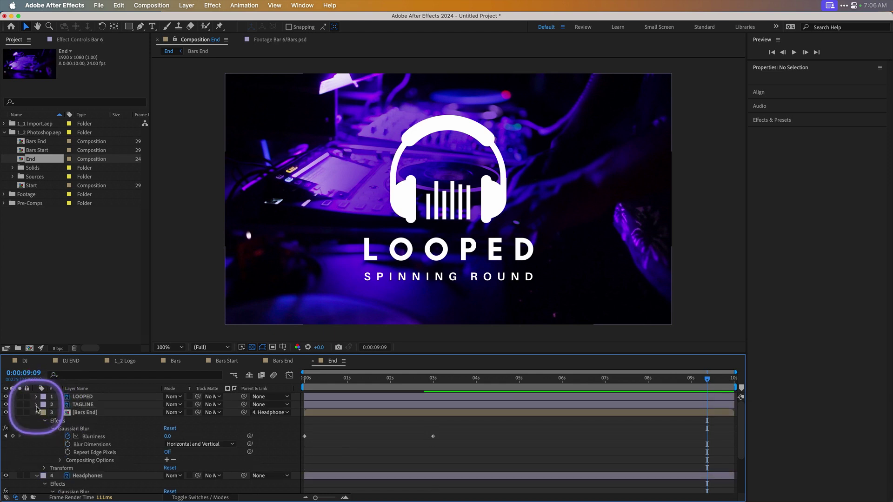
{"action": "left_click", "coordinate": [37, 413]}
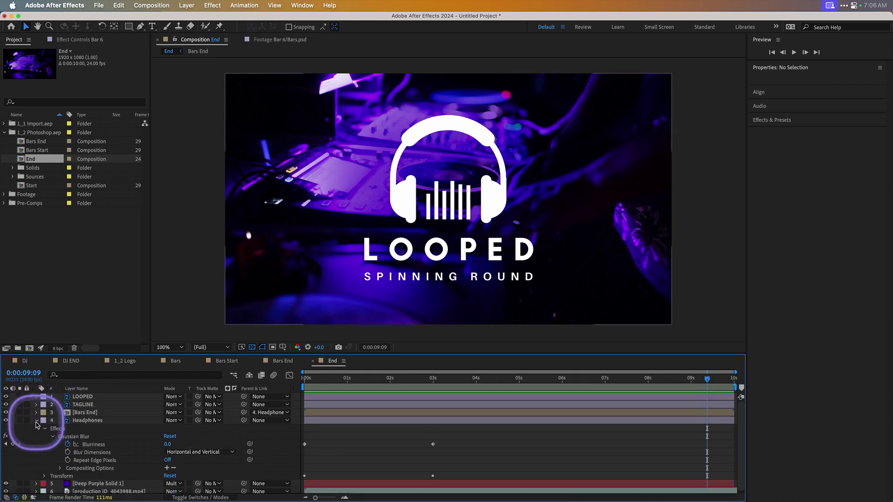
{"action": "left_click", "coordinate": [37, 421]}
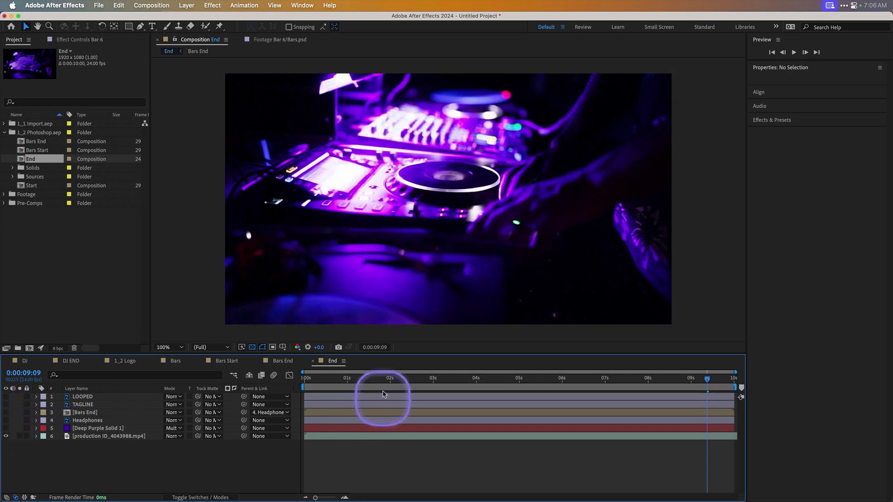
Step: Return End to its first frame, make the Deep Purple Solid 1 layer visible, and look through its blending mode options
{"action": "left_click_drag", "start_coordinate": [379, 378], "coordinate": [288, 364]}
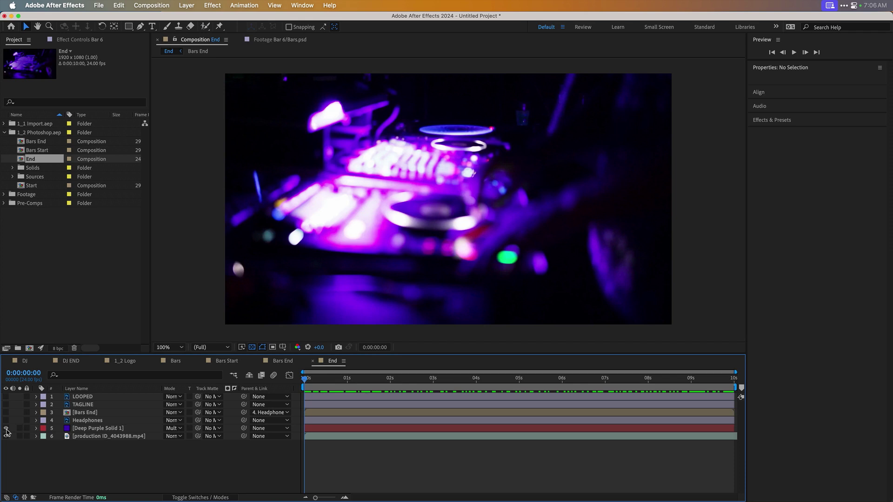
{"action": "left_click", "coordinate": [6, 429]}
{"action": "left_click", "coordinate": [76, 429]}
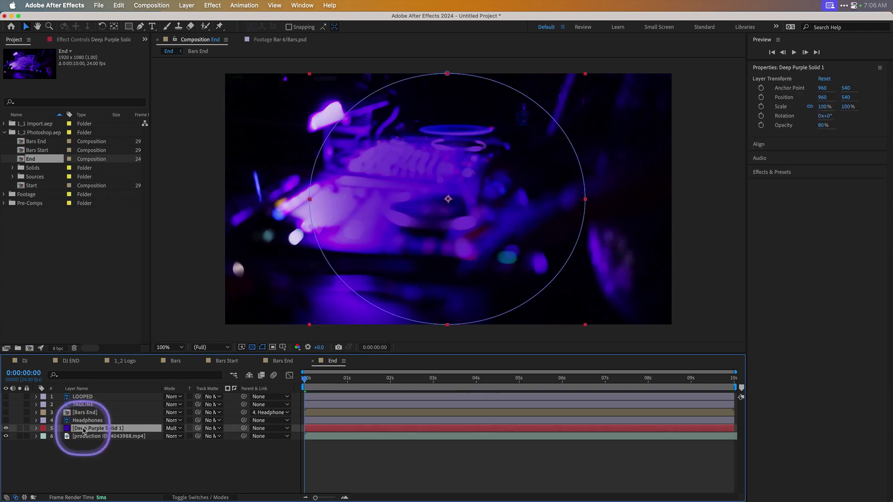
{"action": "left_click", "coordinate": [134, 465]}
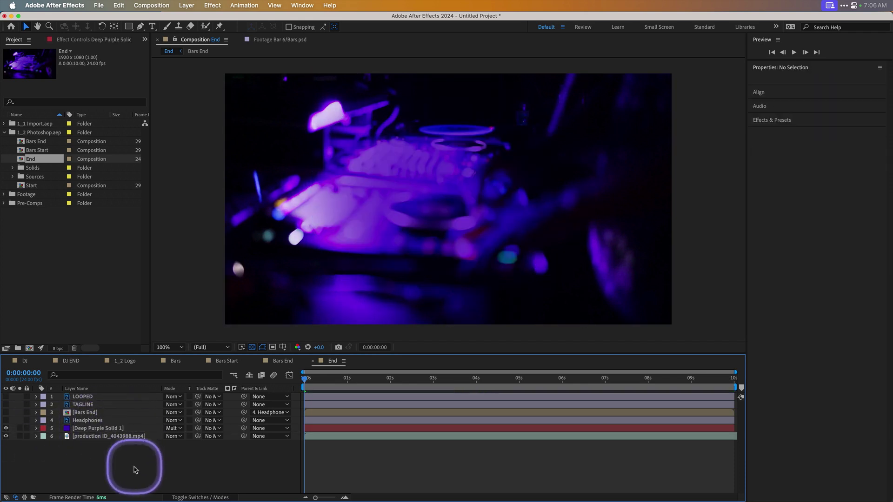
{"action": "left_click", "coordinate": [120, 431]}
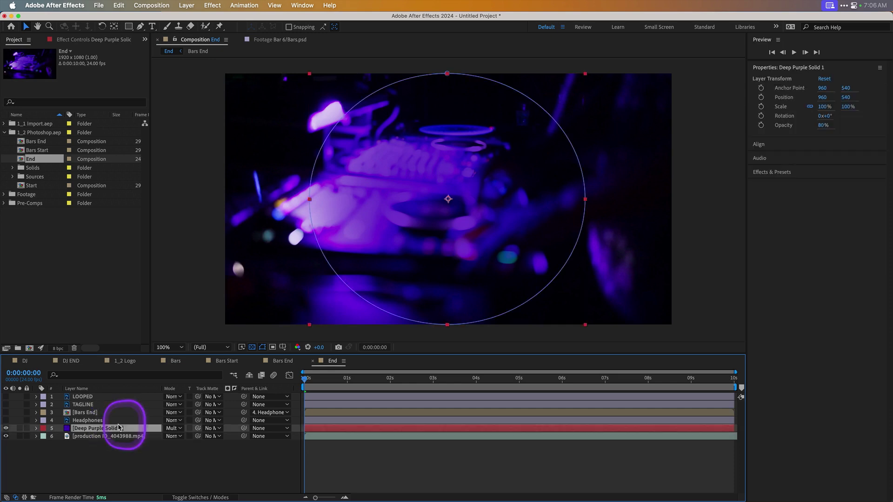
{"action": "left_click", "coordinate": [176, 429]}
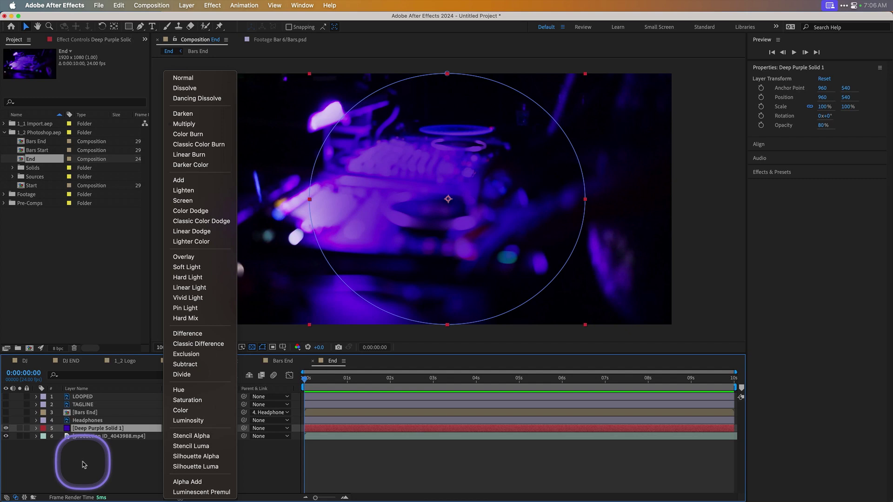
{"action": "left_click", "coordinate": [83, 465]}
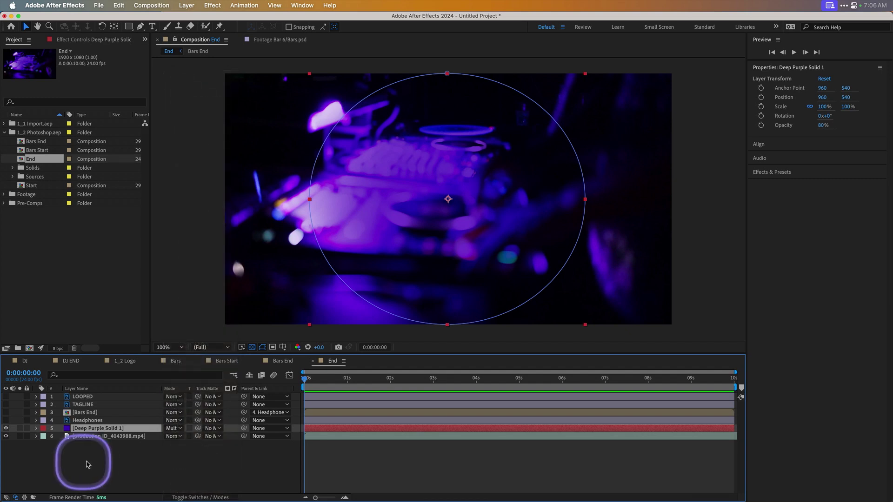
Step: Widen the timeline's time graph area and preview the End background footage with the purple solid over it
{"action": "left_click_drag", "start_coordinate": [302, 466], "coordinate": [297, 468]}
{"action": "key", "text": "space"}
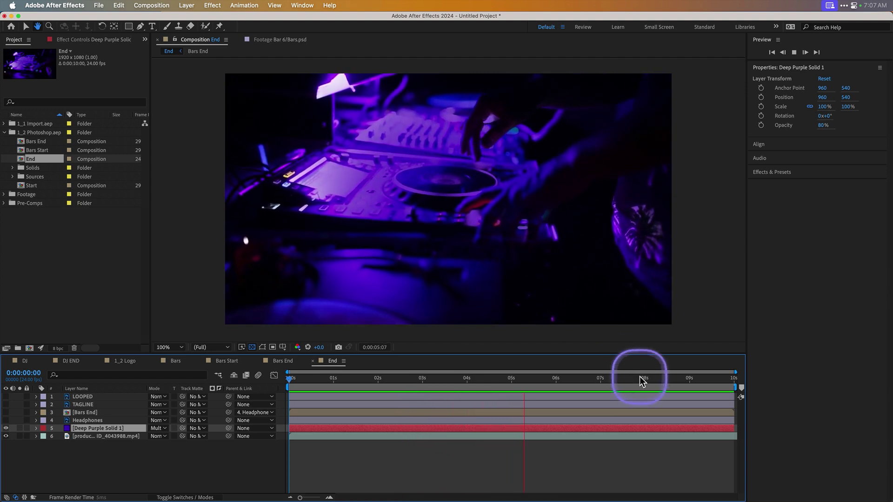
{"action": "key", "text": "space"}
Step: Show the Headphones and Bars End layers and preview the End composition from its first frame
{"action": "left_click", "coordinate": [6, 420]}
{"action": "left_click_drag", "start_coordinate": [319, 378], "coordinate": [290, 378]}
{"action": "left_click", "coordinate": [5, 420]}
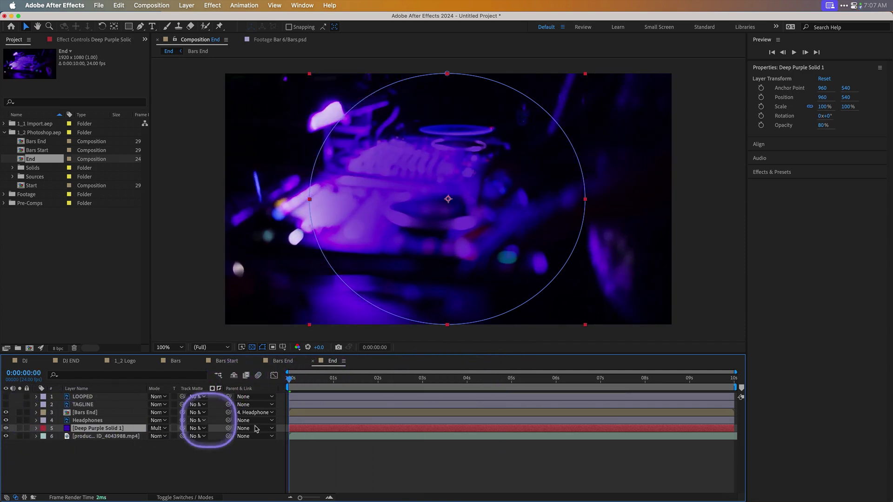
{"action": "key", "text": "space"}
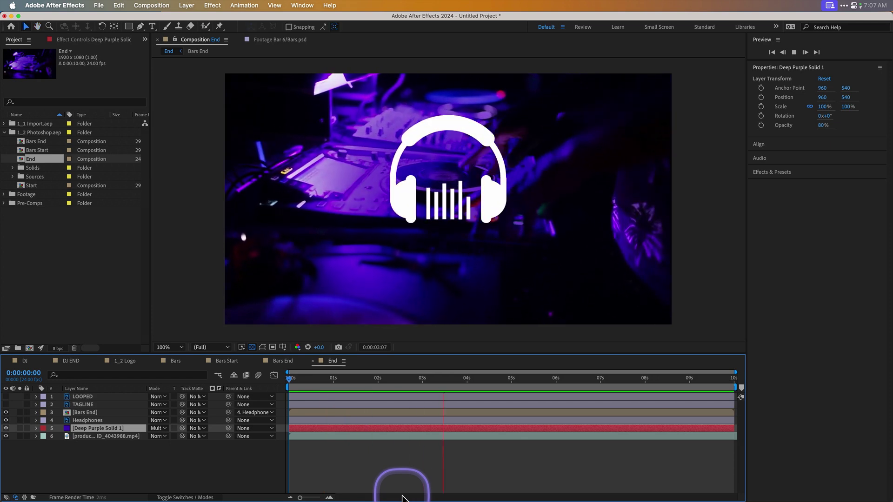
{"action": "key", "text": "space"}
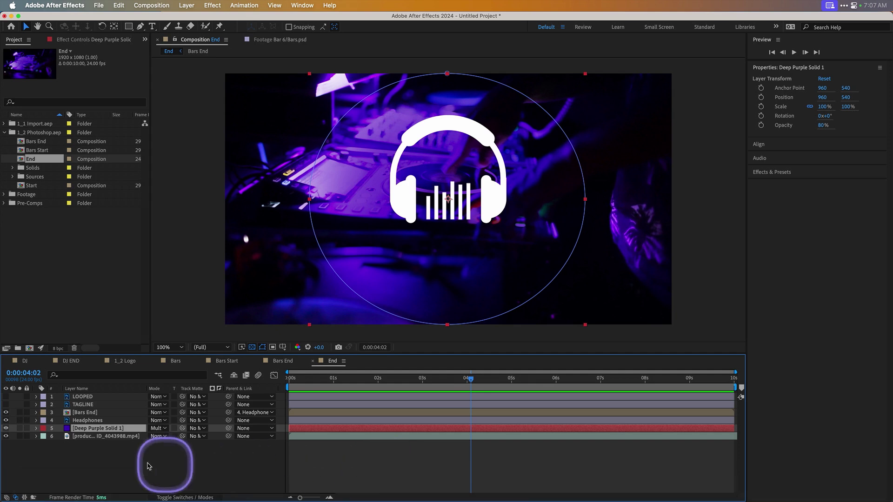
Step: Expand the Headphones layer's effects and transform properties and scrub between its Blurriness and Scale keyframes at 0 and 3 seconds
{"action": "left_click", "coordinate": [36, 422]}
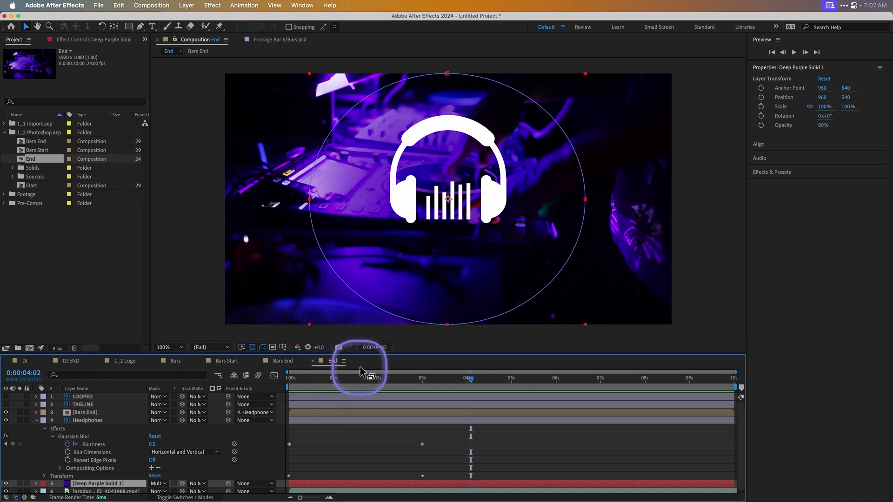
{"action": "left_click_drag", "start_coordinate": [346, 384], "coordinate": [279, 379]}
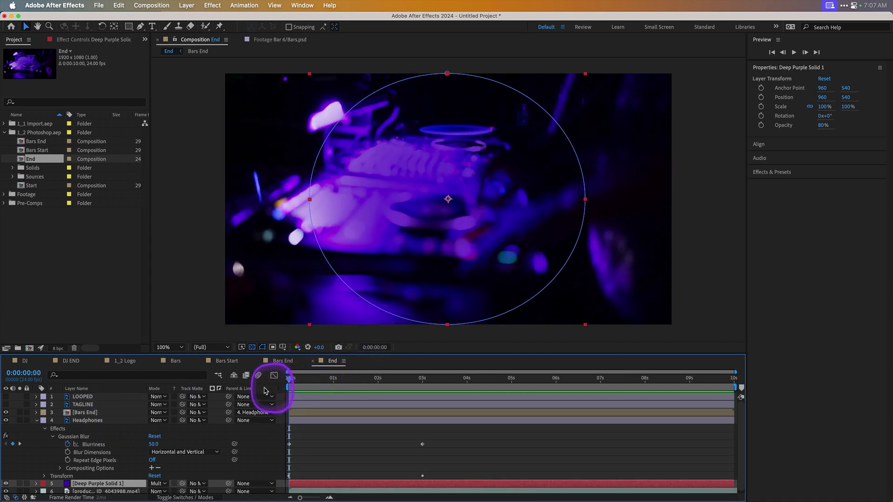
{"action": "left_click", "coordinate": [45, 477]}
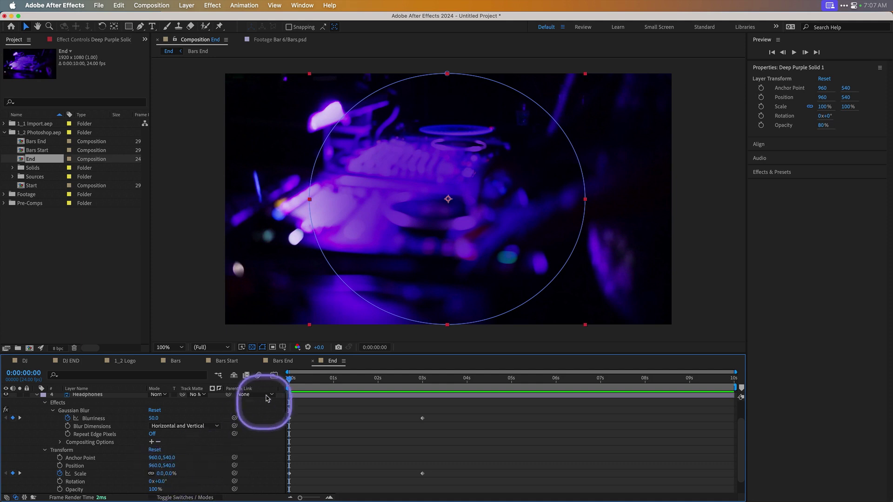
{"action": "left_click_drag", "start_coordinate": [291, 377], "coordinate": [385, 382]}
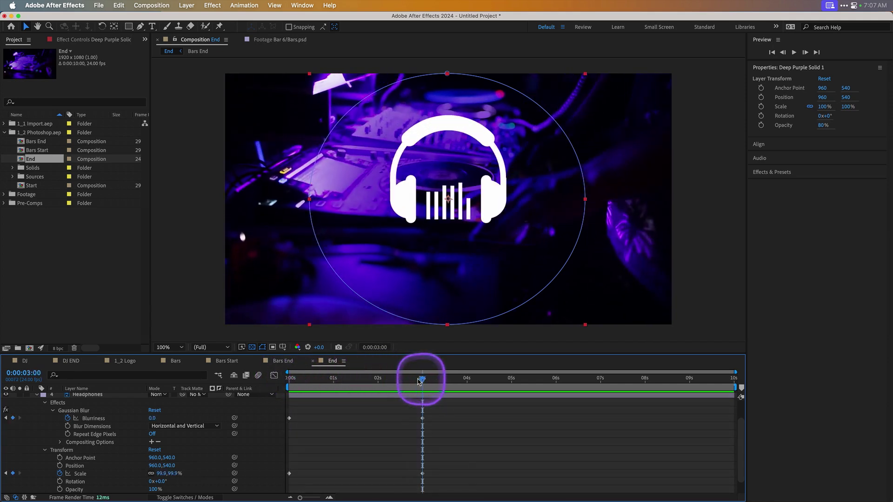
Step: Check the parent choices of the Bars End layer and link it to the Headphones layer with the pick whip
{"action": "scroll", "coordinate": [251, 426], "scroll_direction": "up", "scroll_amount": 1}
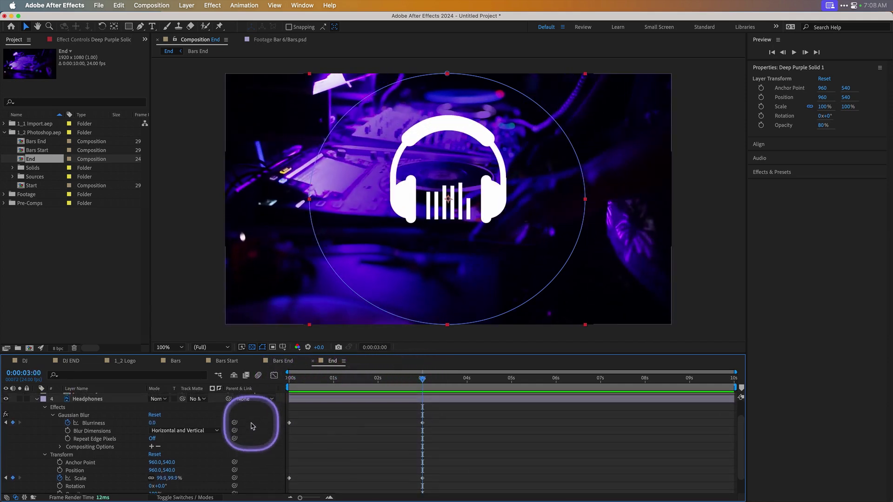
{"action": "scroll", "coordinate": [252, 426], "scroll_direction": "up", "scroll_amount": 4}
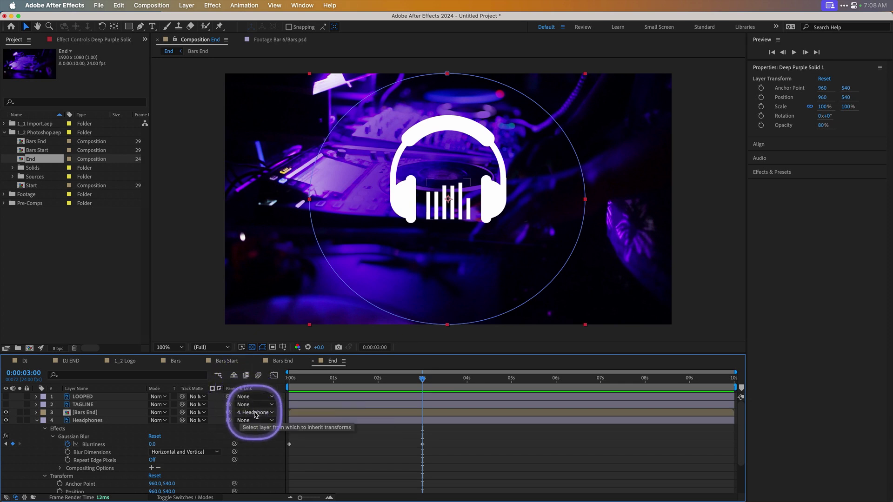
{"action": "left_click", "coordinate": [256, 415]}
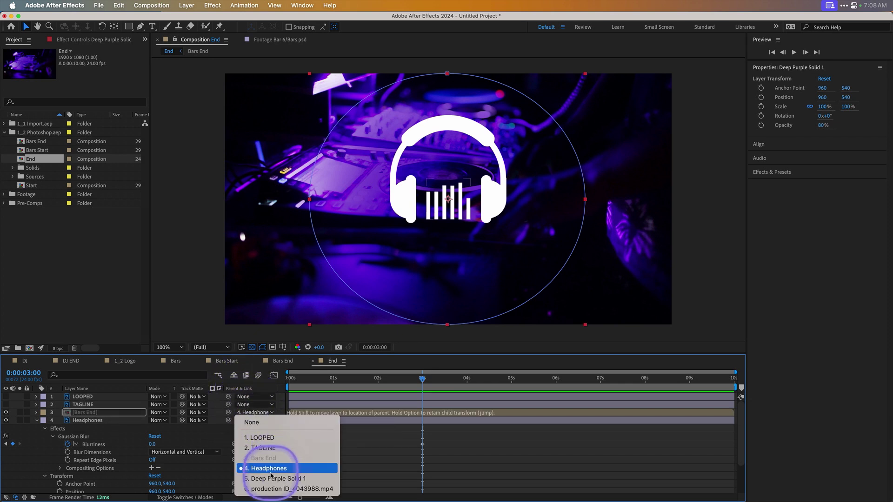
{"action": "left_click", "coordinate": [398, 462]}
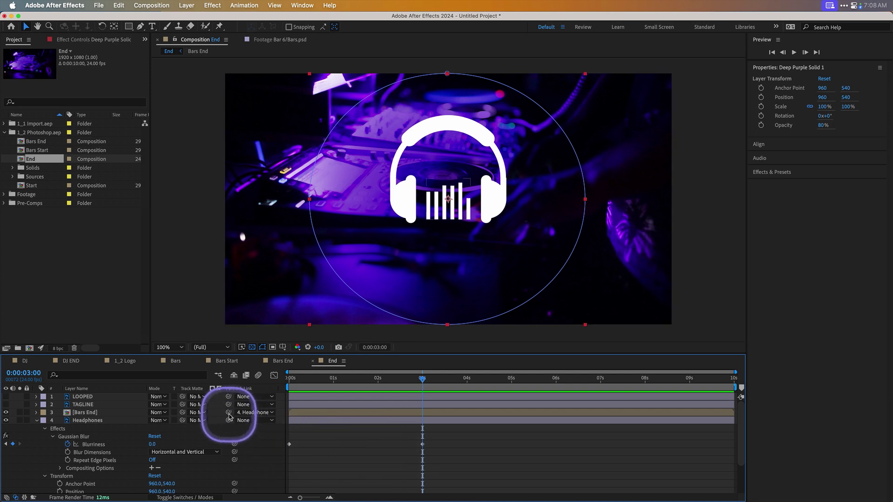
{"action": "left_click_drag", "start_coordinate": [228, 414], "coordinate": [125, 427]}
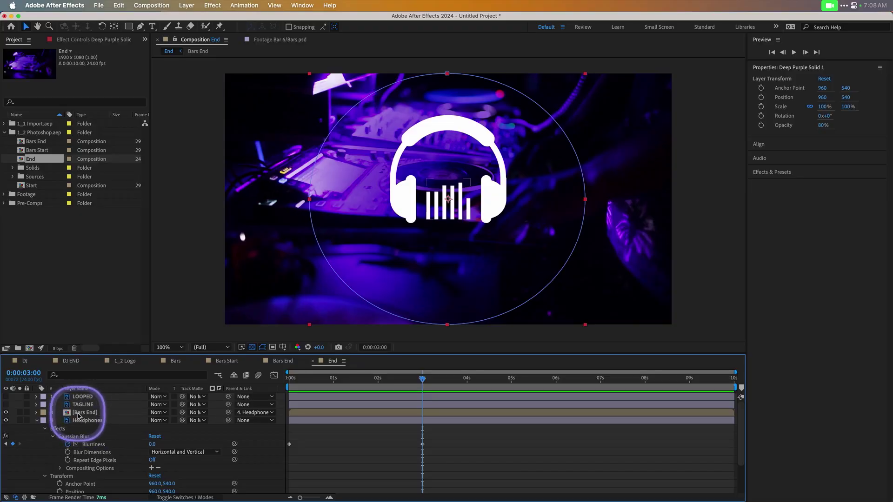
Step: Open the nested Bars End composition, scrub near its beginning, and close it to return to End
{"action": "double_click", "coordinate": [67, 414]}
{"action": "mouse_move", "coordinate": [320, 374]}
{"action": "left_mouse_down"}
{"action": "mouse_move", "coordinate": [691, 367]}
{"action": "mouse_move", "coordinate": [311, 370]}
{"action": "left_mouse_up"}
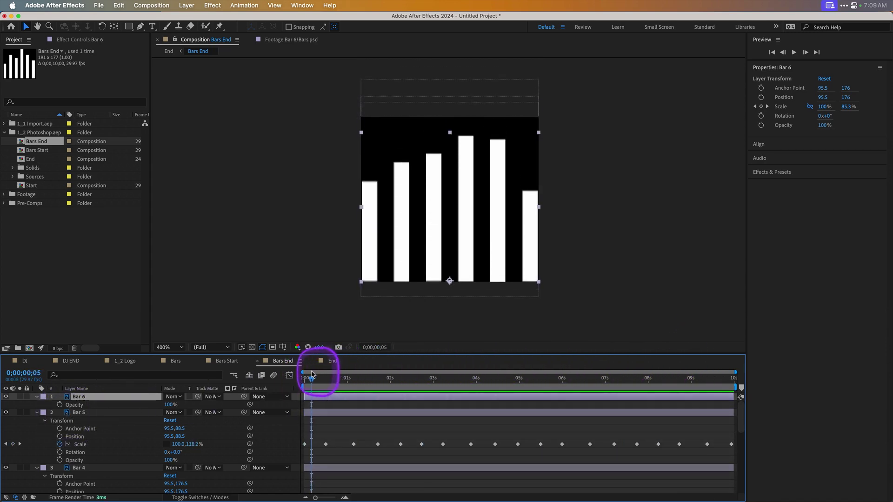
{"action": "left_click", "coordinate": [257, 362]}
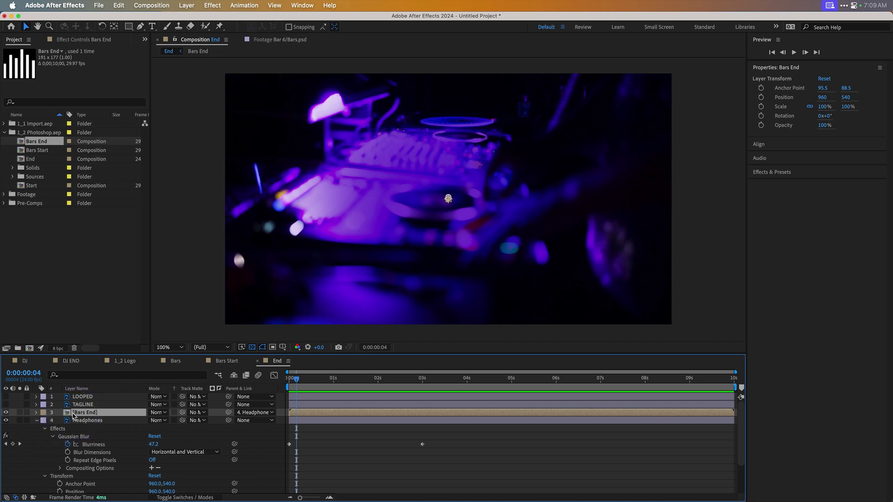
Step: Preview the headphones and bars animation from the start of the End composition and stop playback
{"action": "left_click", "coordinate": [290, 379]}
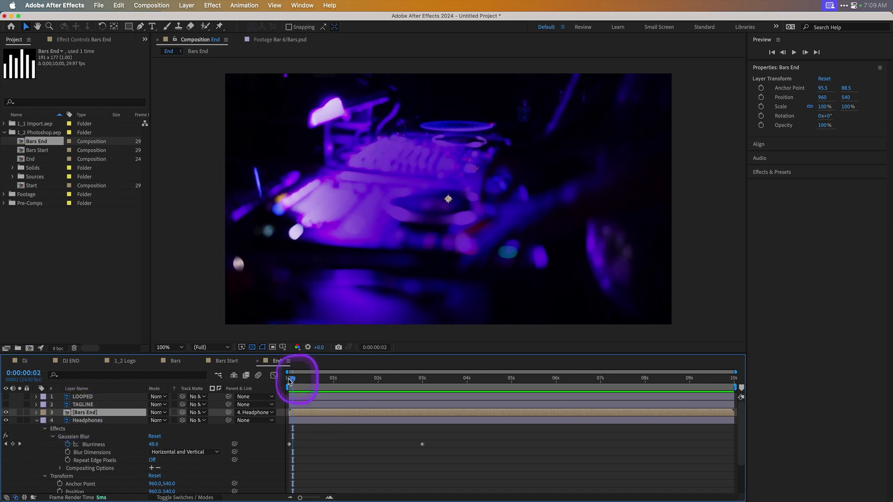
{"action": "key", "text": "space"}
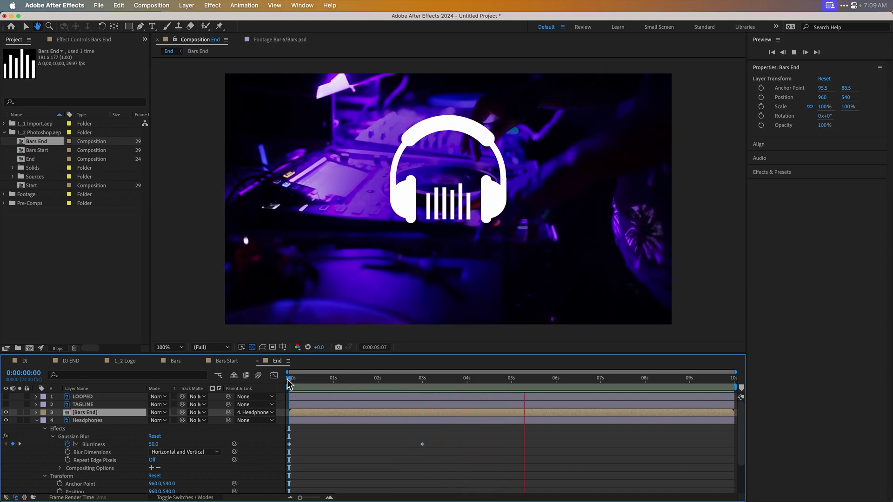
{"action": "left_click", "coordinate": [306, 372]}
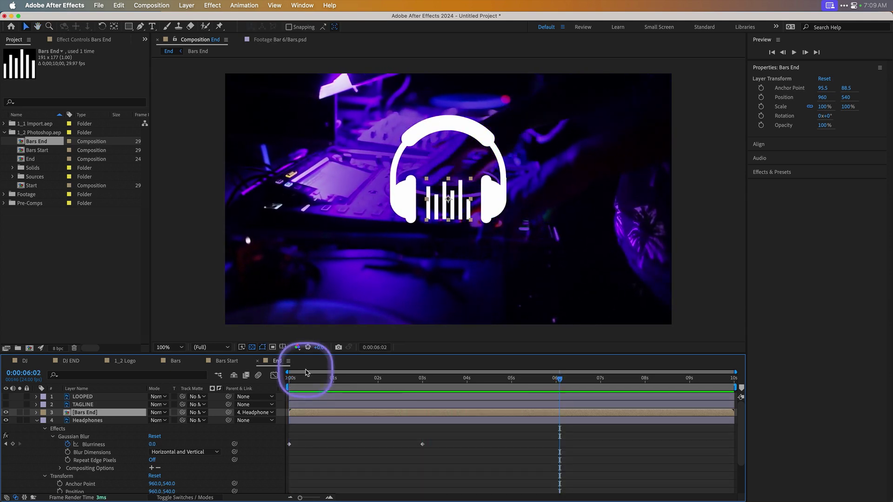
Step: Show the TAGLINE and LOOPED text layers, preview the complete logo animation, and return to the first frame
{"action": "left_click", "coordinate": [6, 405]}
{"action": "mouse_move", "coordinate": [290, 379]}
{"action": "left_mouse_down"}
{"action": "mouse_move", "coordinate": [298, 367]}
{"action": "mouse_move", "coordinate": [425, 365]}
{"action": "mouse_move", "coordinate": [273, 375]}
{"action": "left_mouse_up"}
{"action": "left_click", "coordinate": [6, 398]}
{"action": "left_click_drag", "start_coordinate": [335, 379], "coordinate": [247, 389]}
{"action": "key", "text": "space"}
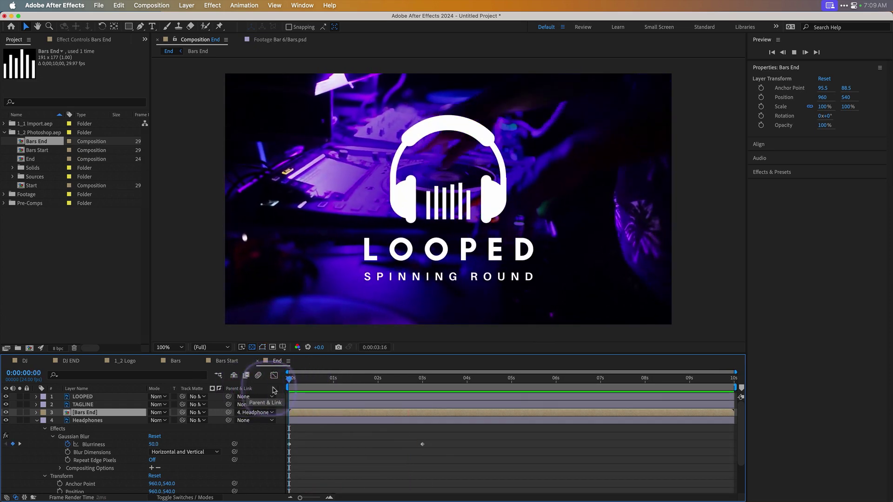
{"action": "left_click_drag", "start_coordinate": [314, 382], "coordinate": [274, 392]}
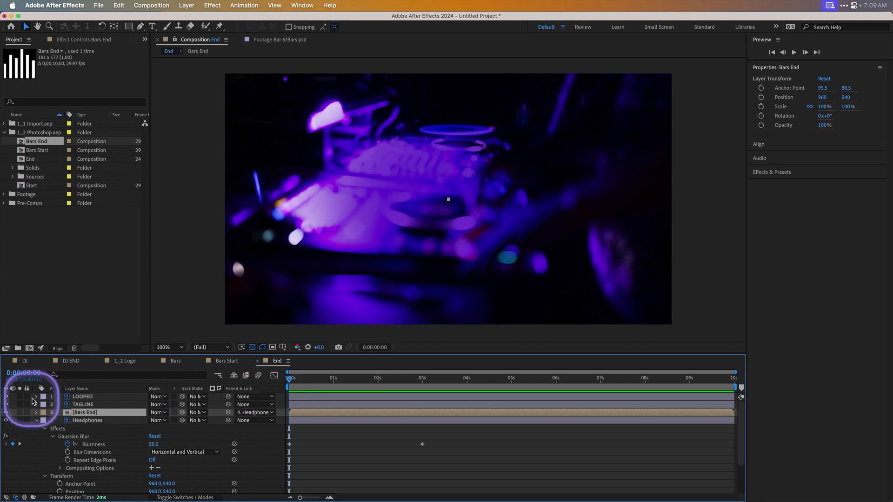
Step: Expand the LOOPED layer's effects and transform properties and scrub its opening frames to examine the text animation
{"action": "left_click", "coordinate": [36, 397]}
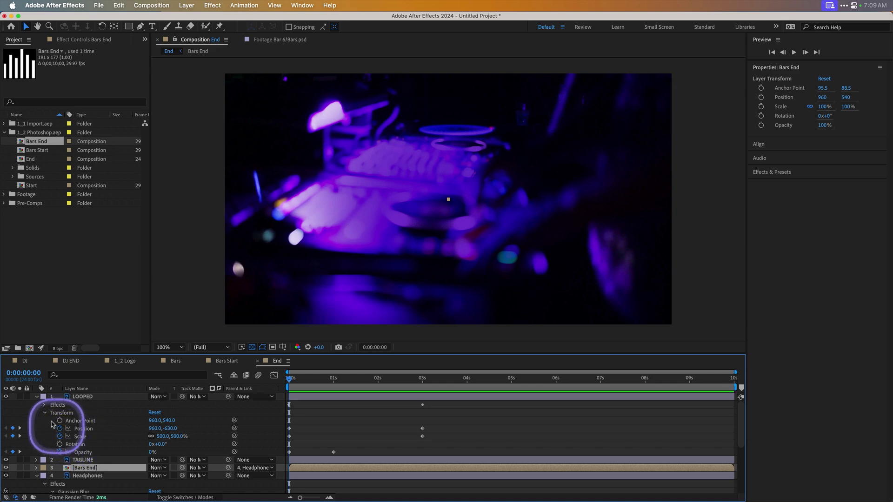
{"action": "left_click", "coordinate": [44, 406]}
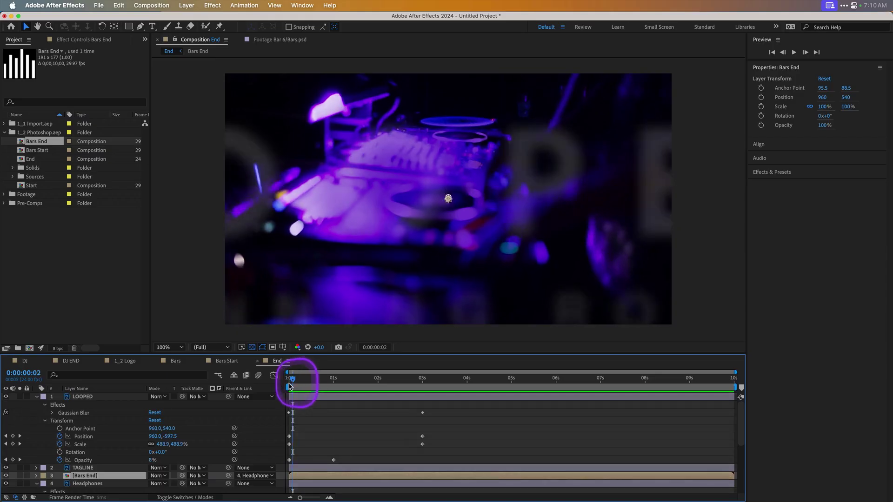
{"action": "mouse_move", "coordinate": [289, 386]}
{"action": "left_mouse_down"}
{"action": "mouse_move", "coordinate": [460, 387]}
{"action": "mouse_move", "coordinate": [292, 384]}
{"action": "left_mouse_up"}
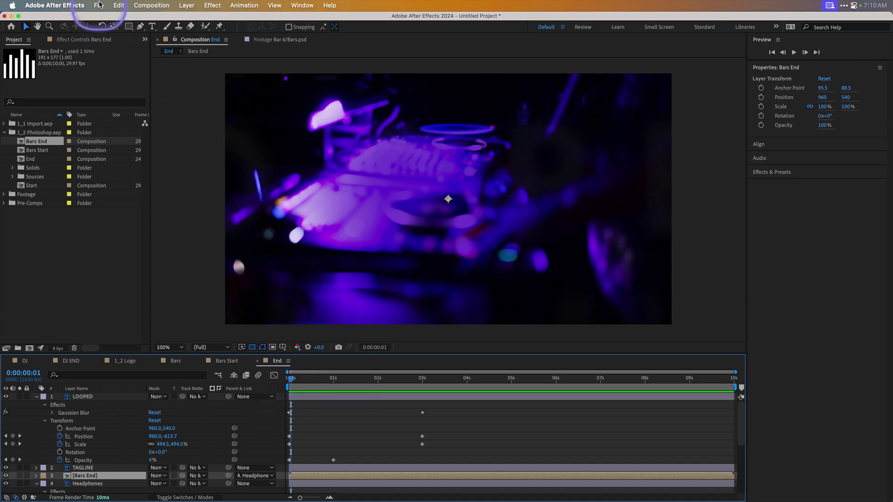
Step: Leave the current project and save its changes to the Desktop as In-Progress.aep
{"action": "left_click", "coordinate": [98, 5]}
{"action": "left_click", "coordinate": [105, 29]}
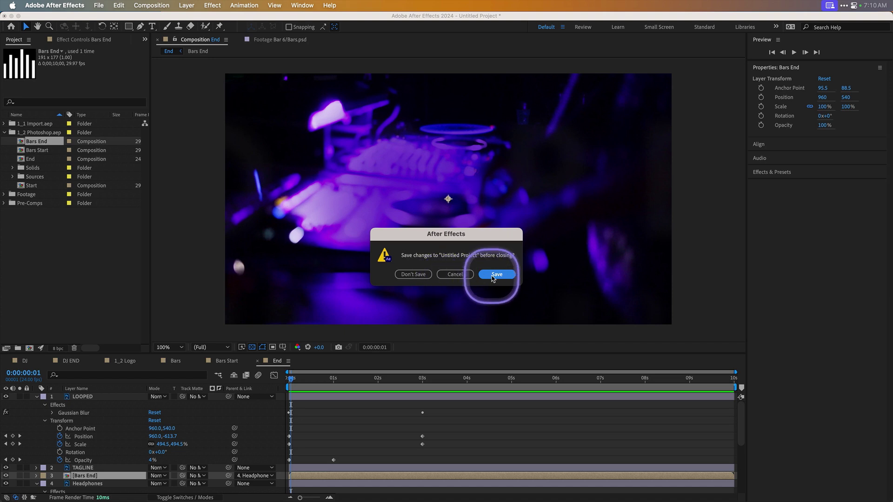
{"action": "left_click", "coordinate": [493, 275]}
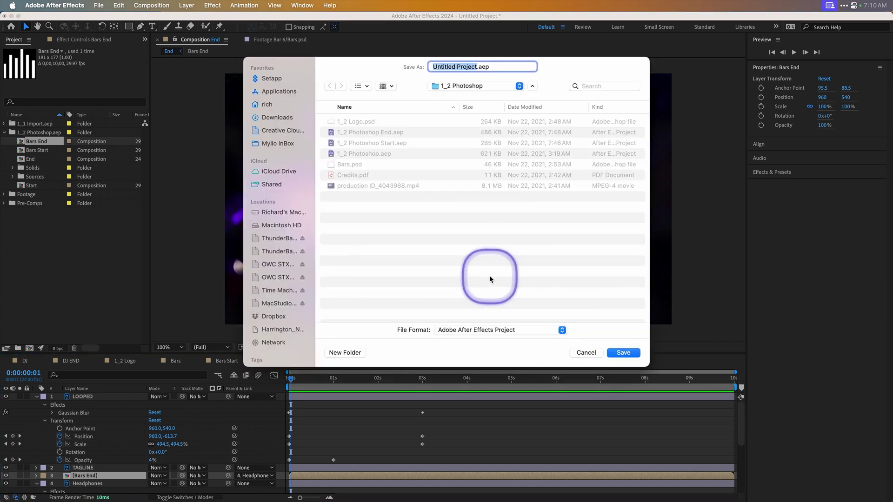
{"action": "key", "text": "super+d"}
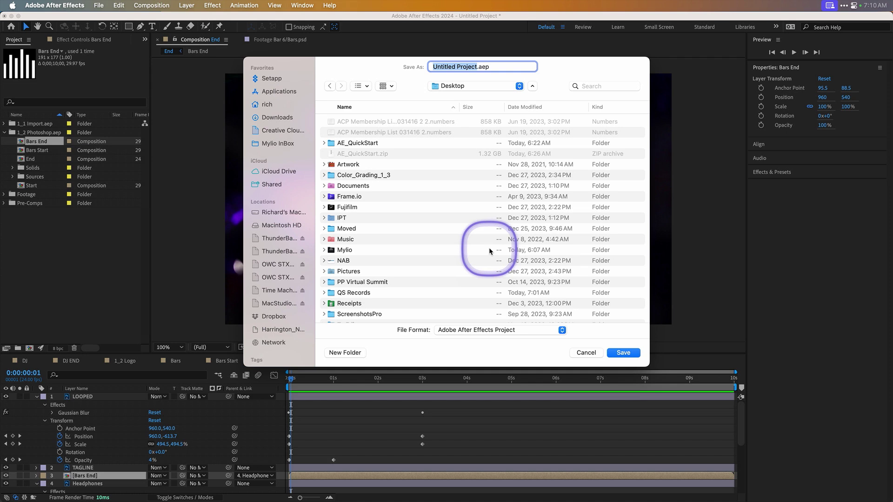
{"action": "type", "text": "In-Progress"}
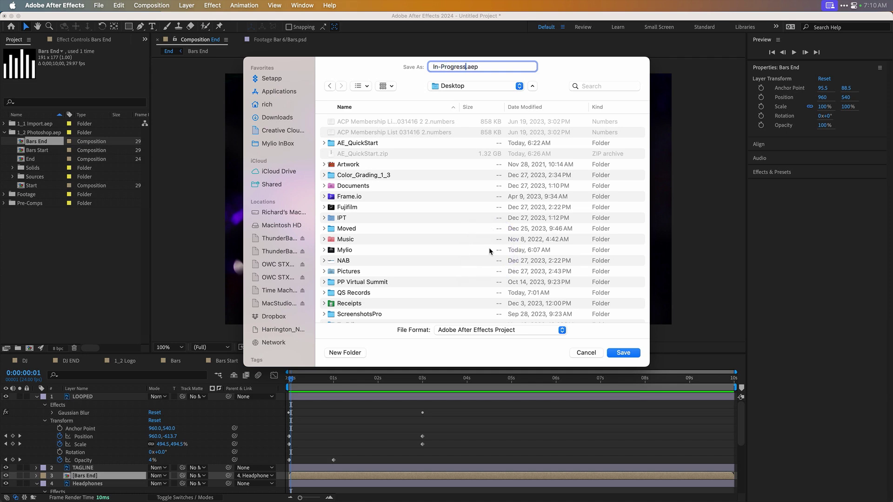
{"action": "key", "text": "Return"}
Step: Open the 1_3 Illustrator_Start project from the 01 Setup a Project folder and accept its version conversion
{"action": "left_click", "coordinate": [474, 217]}
{"action": "double_click", "coordinate": [343, 129]}
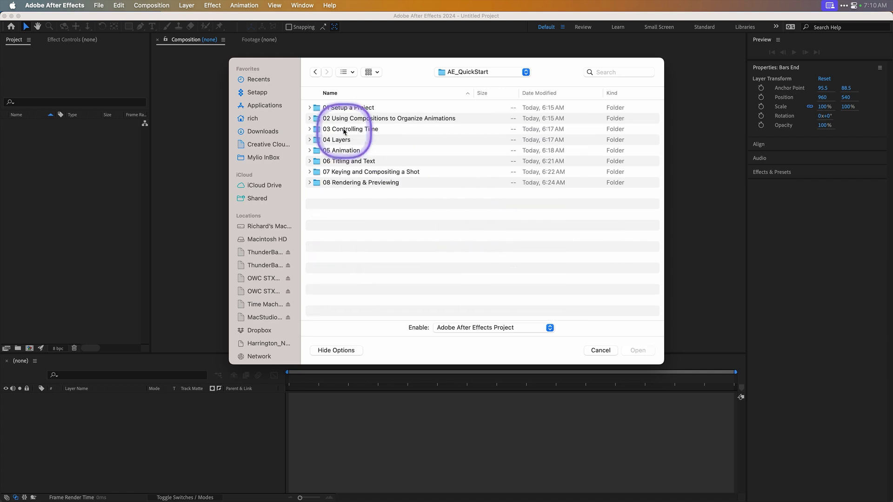
{"action": "left_click", "coordinate": [309, 107]}
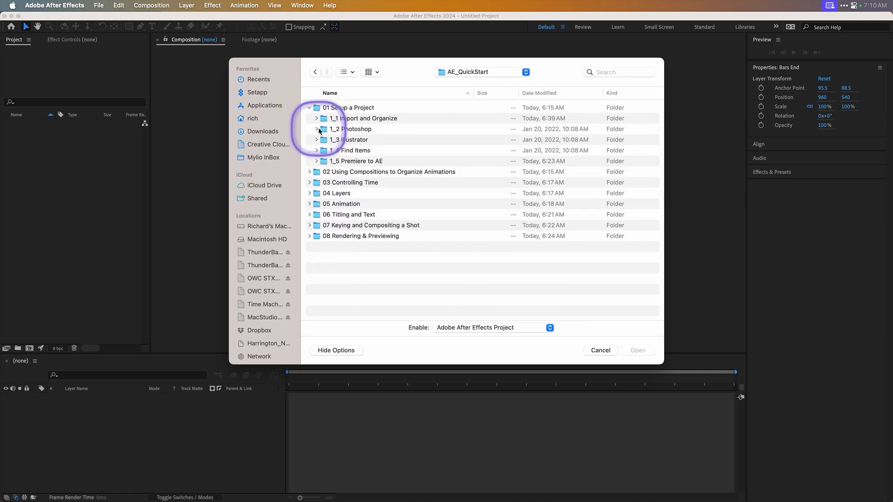
{"action": "left_click", "coordinate": [316, 129]}
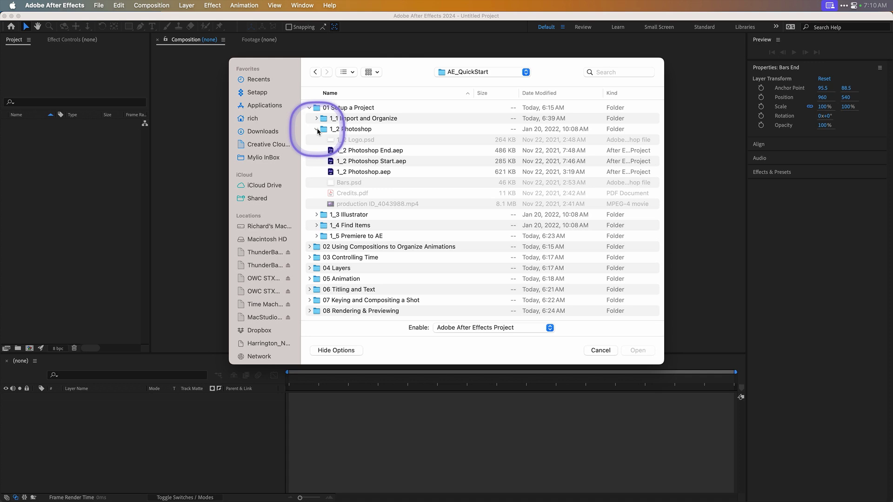
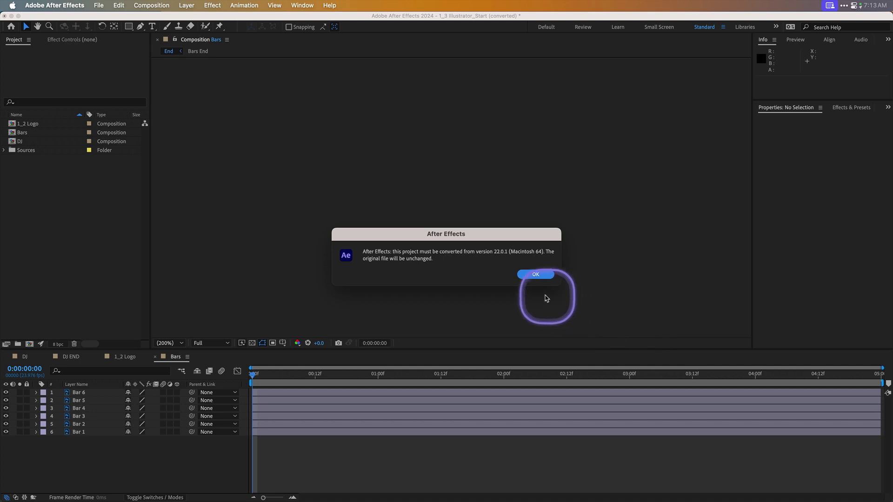
{"action": "left_click", "coordinate": [533, 275]}
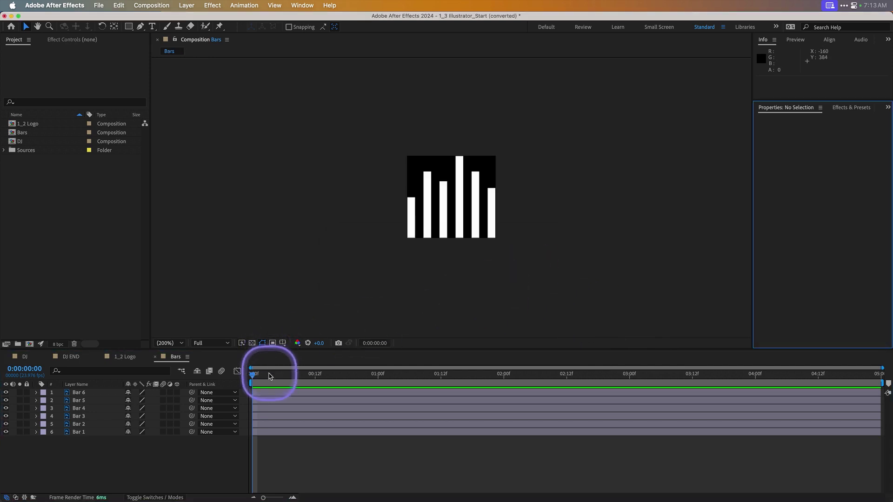
Step: Open the 1_2 Logo composition and look over the Bars and DJ compositions in the project
{"action": "double_click", "coordinate": [11, 125]}
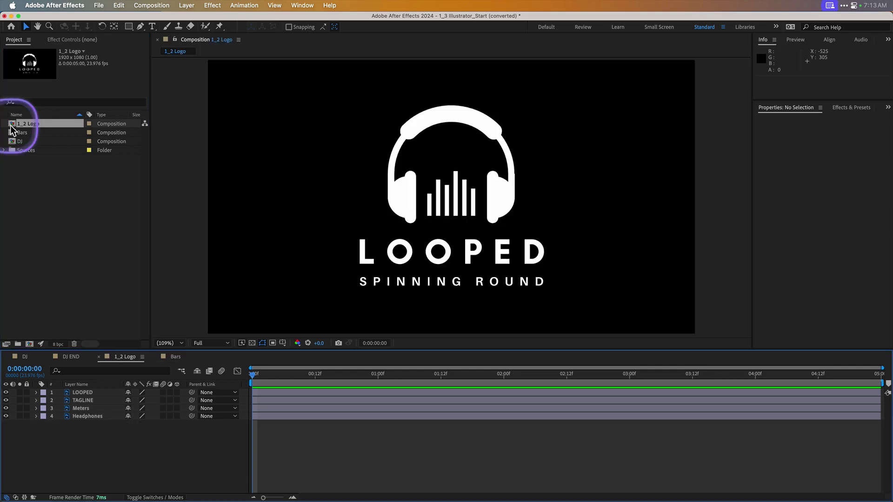
{"action": "left_click", "coordinate": [13, 133]}
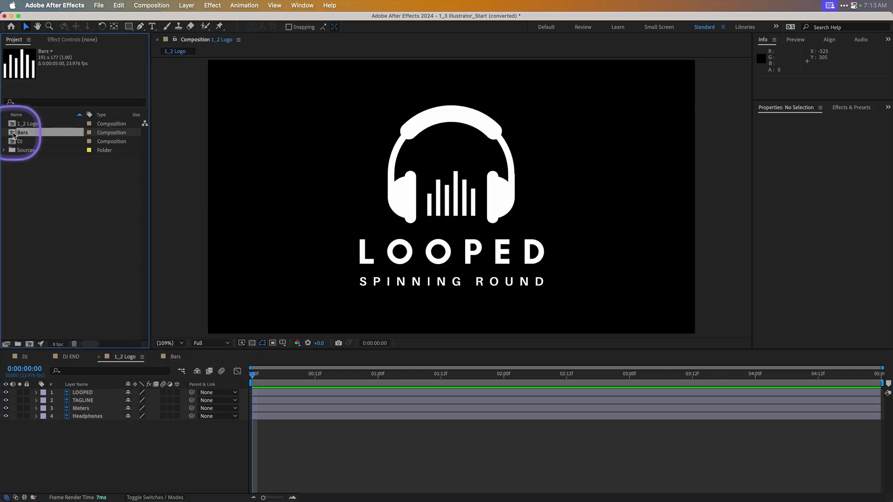
{"action": "left_click", "coordinate": [14, 141]}
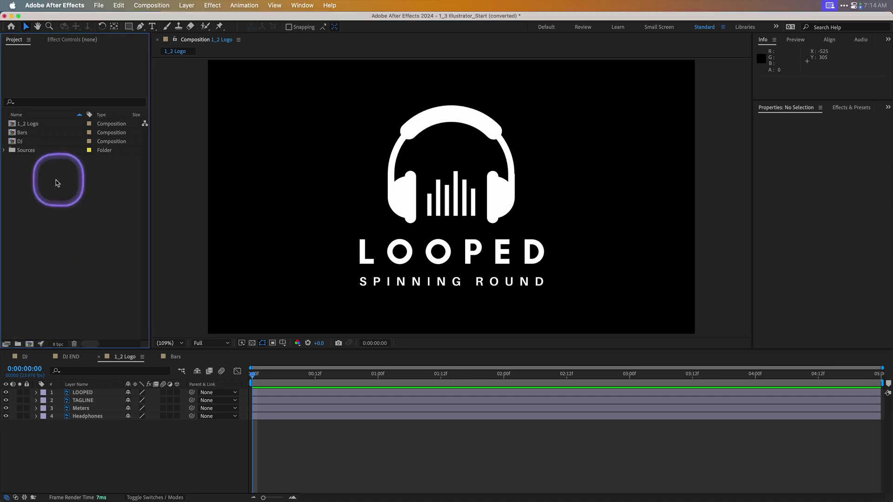
Step: Import Grid.ai from the 1_3 Illustrator folder as Composition - Retain Layer Sizes
{"action": "double_click", "coordinate": [56, 183]}
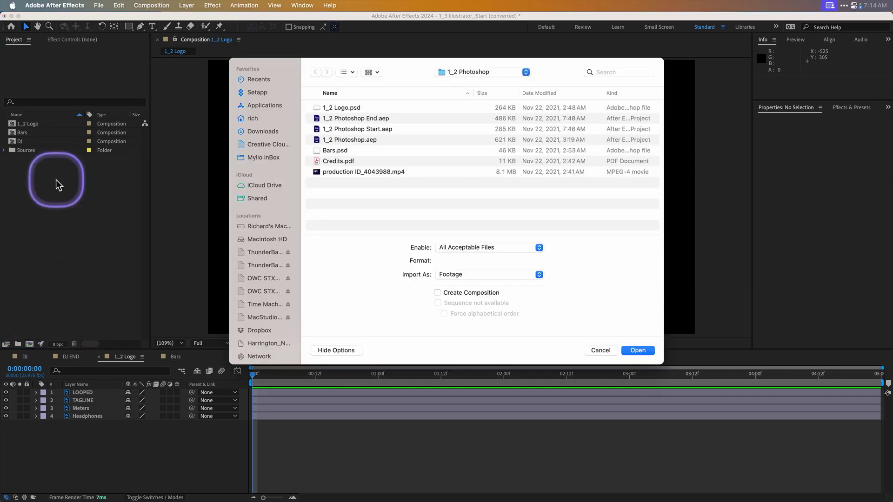
{"action": "left_click", "coordinate": [501, 72]}
{"action": "left_click", "coordinate": [502, 82]}
{"action": "left_click", "coordinate": [310, 129]}
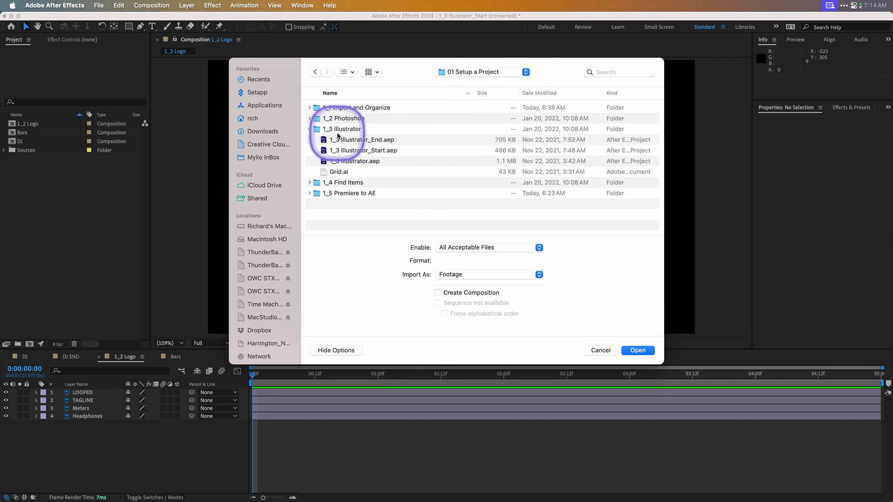
{"action": "left_click", "coordinate": [344, 173]}
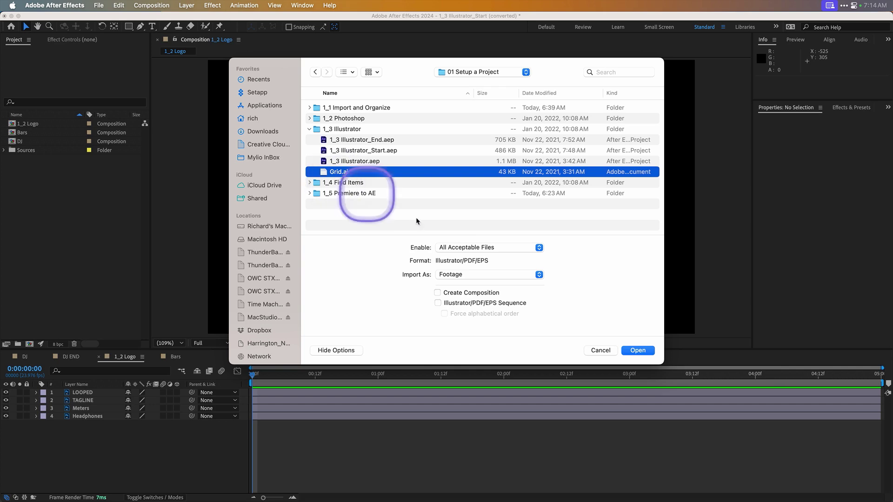
{"action": "left_click", "coordinate": [479, 273]}
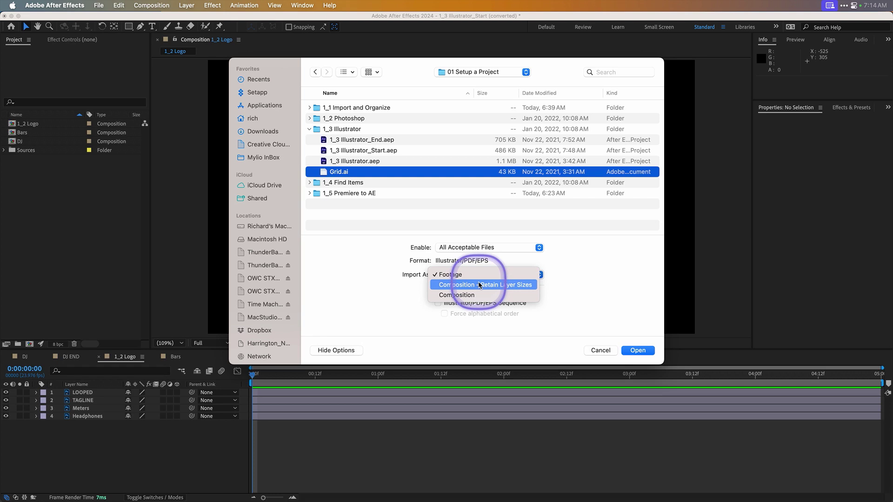
{"action": "left_click", "coordinate": [480, 285]}
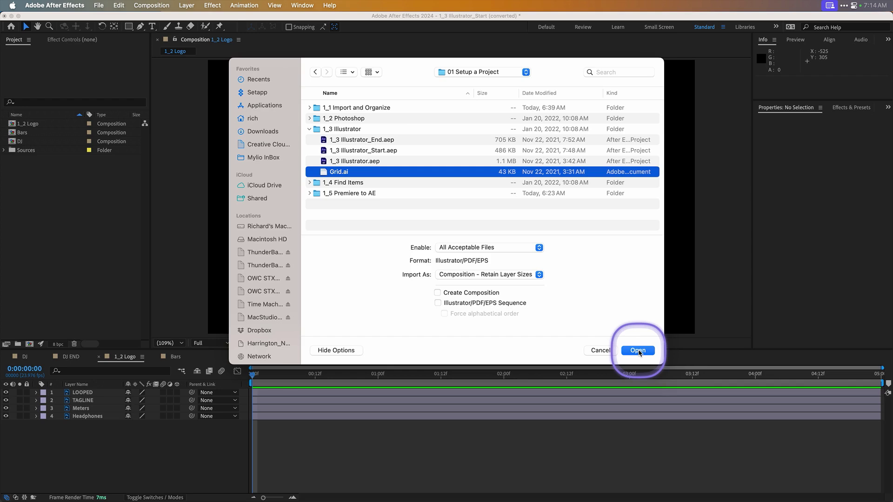
{"action": "left_click", "coordinate": [642, 355]}
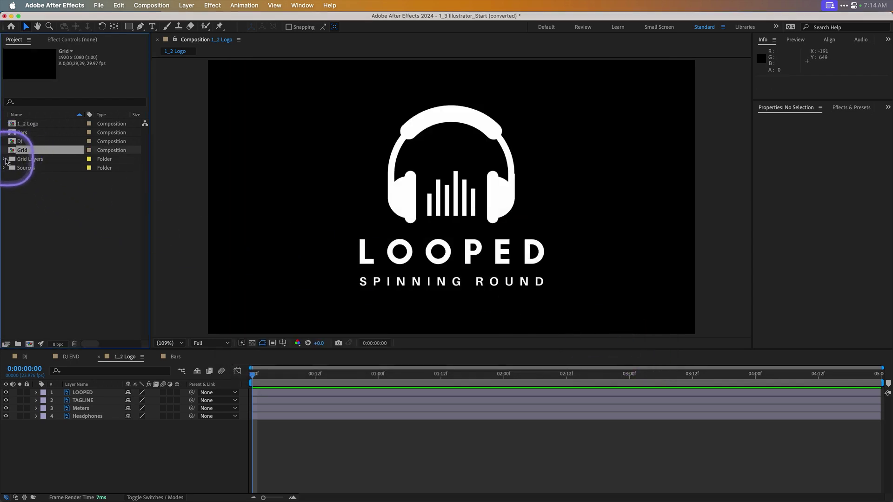
Step: Expand the Grid Layers folder and open the Grid composition, enlarging the timeline area to show all its layers
{"action": "left_click", "coordinate": [5, 159]}
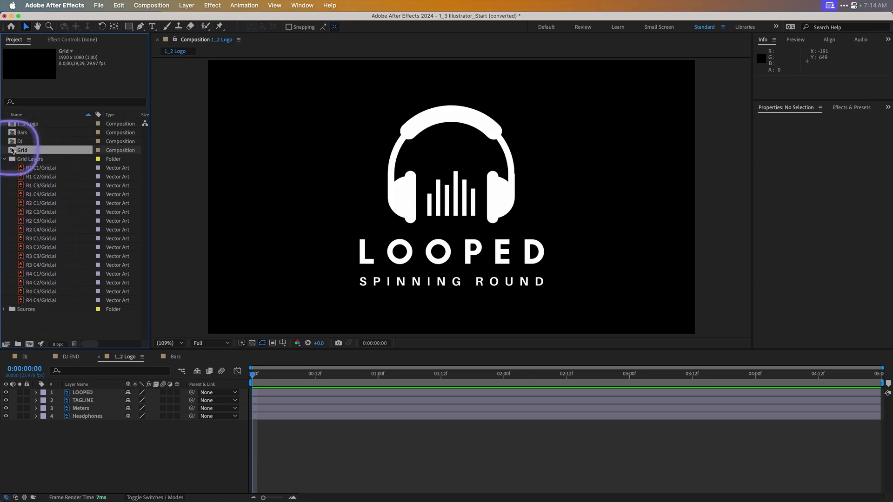
{"action": "double_click", "coordinate": [12, 149]}
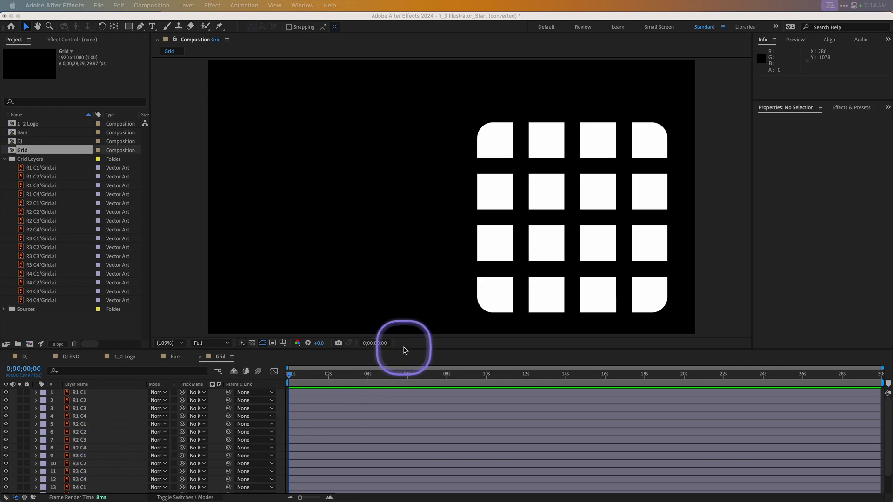
{"action": "left_click", "coordinate": [426, 356]}
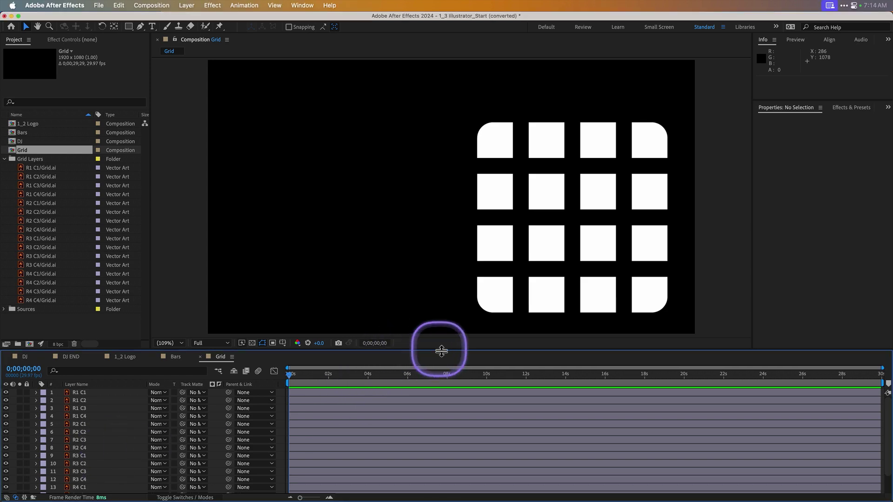
{"action": "left_click_drag", "start_coordinate": [442, 350], "coordinate": [440, 325]}
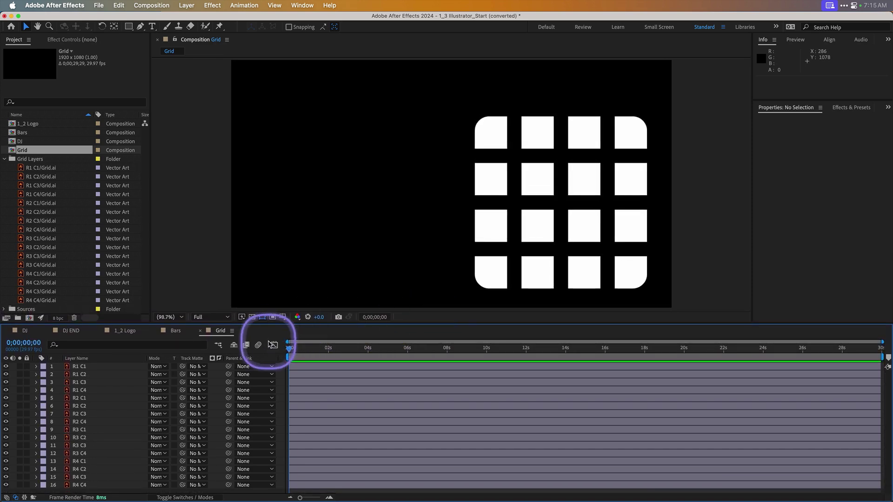
Step: Hide and reshow the R1 C1 layer, and start its scale animation with a 100% keyframe at the first frame
{"action": "left_click", "coordinate": [6, 366]}
{"action": "left_click", "coordinate": [6, 367]}
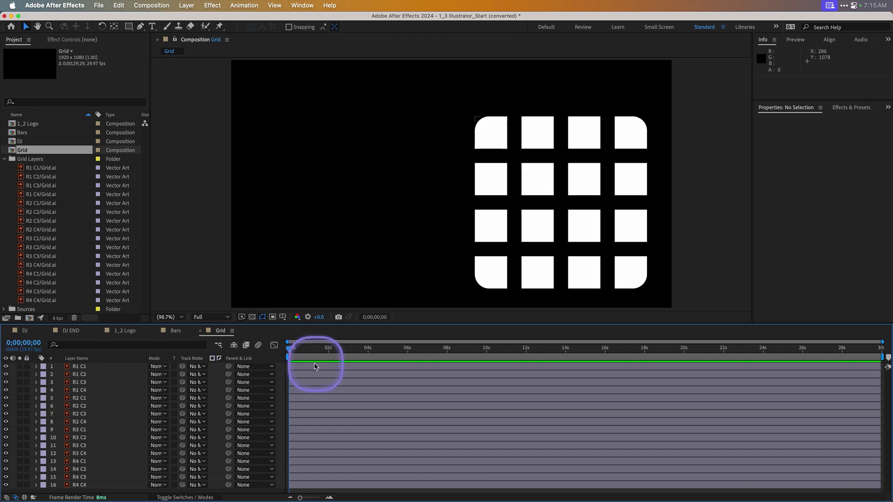
{"action": "left_click", "coordinate": [91, 368]}
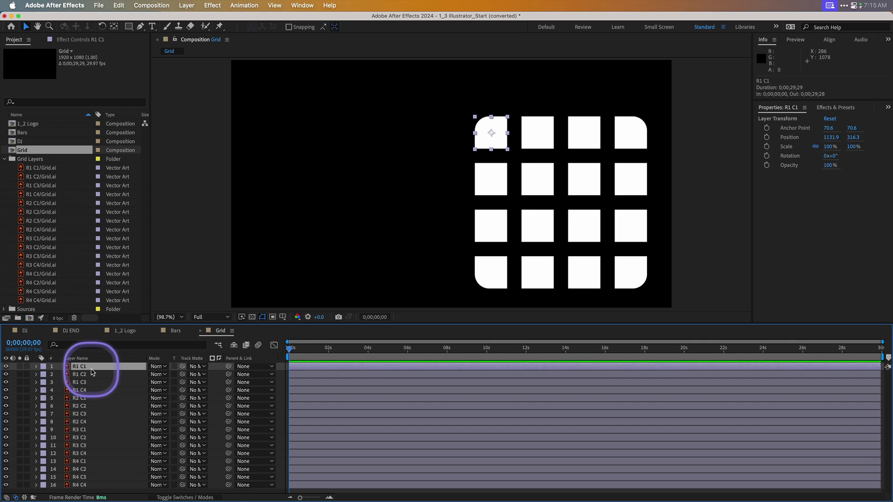
{"action": "key", "text": "s"}
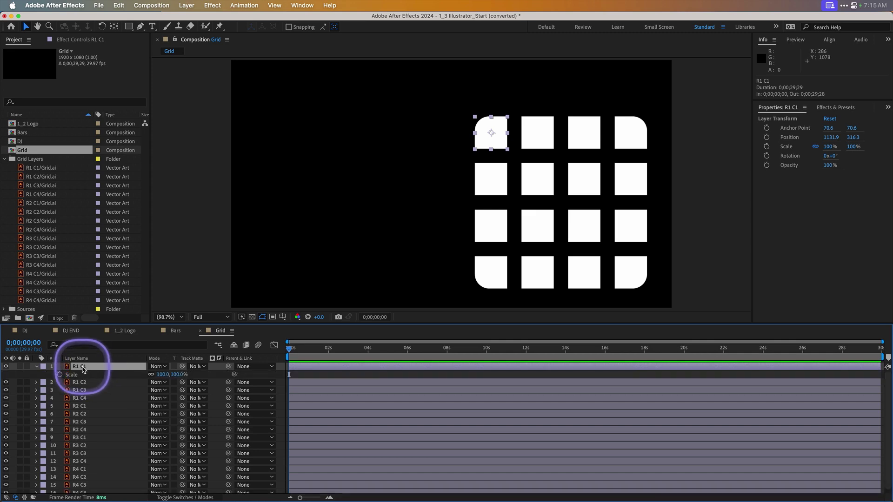
{"action": "left_click", "coordinate": [60, 375]}
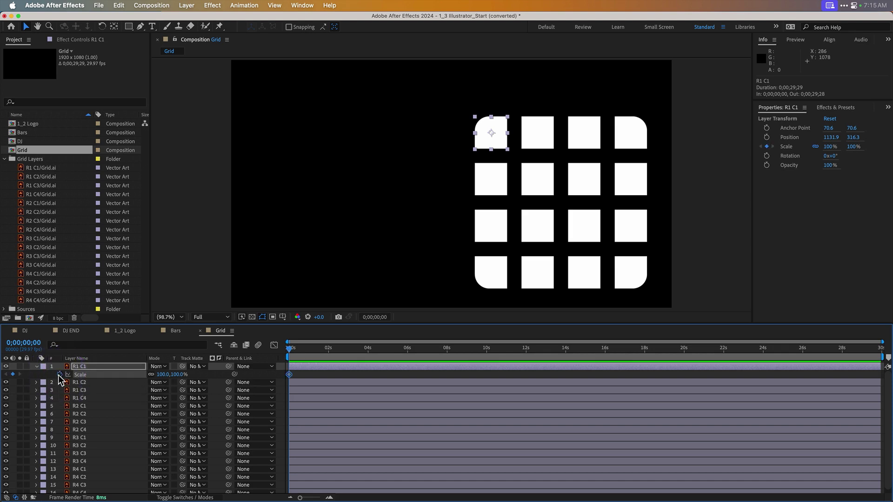
Step: Add a 100% scale keyframe to R1 C1 at 0;00;01;00 and set its first-frame keyframe to 0%
{"action": "left_click", "coordinate": [29, 343]}
{"action": "type", "text": "1"}
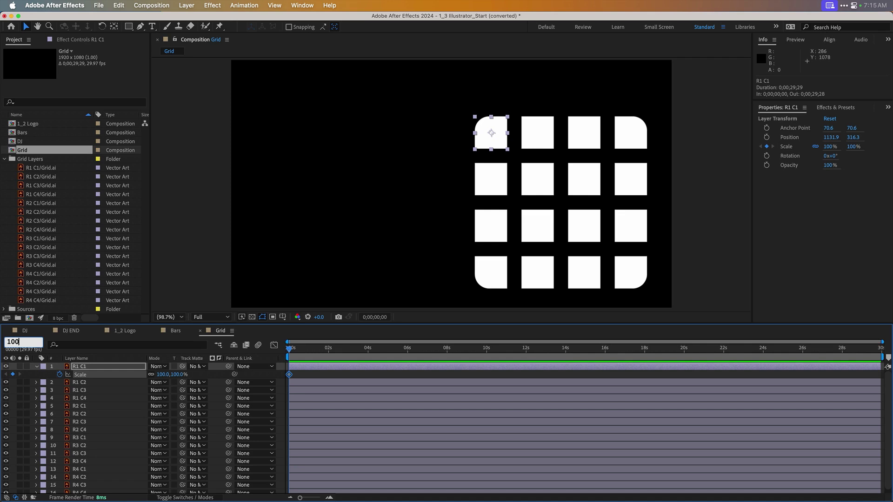
{"action": "key", "text": "Return"}
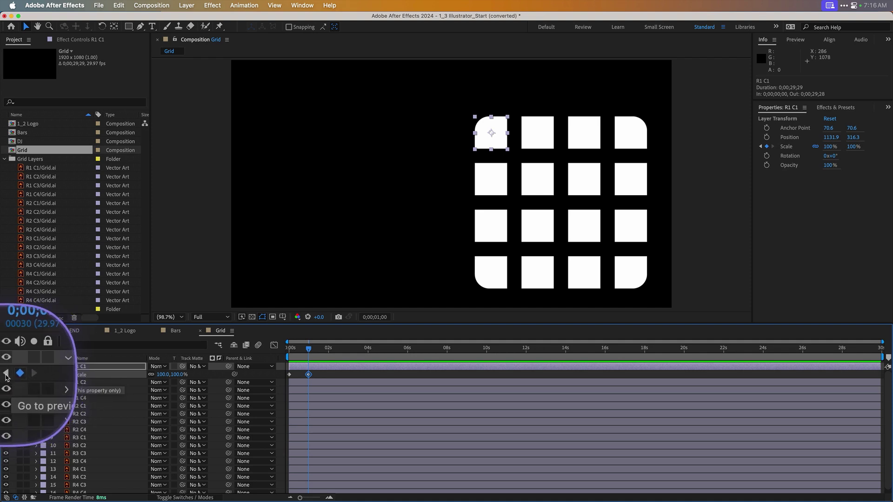
{"action": "left_click", "coordinate": [6, 375]}
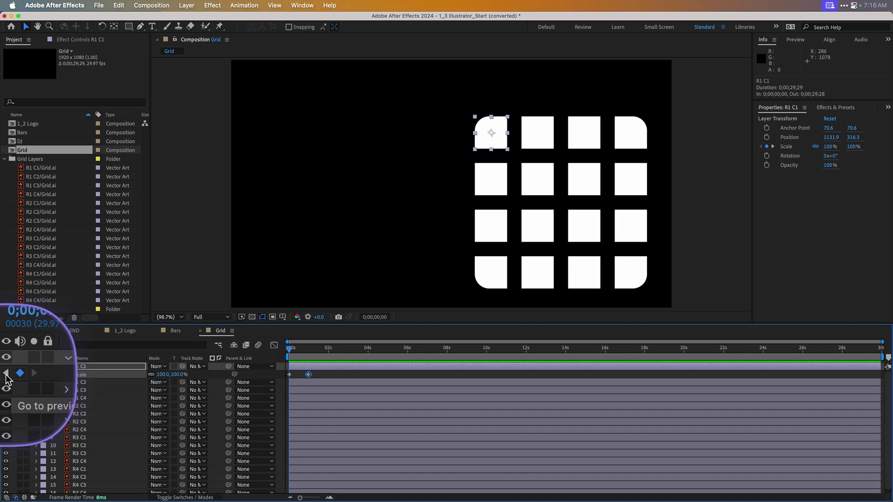
{"action": "left_click", "coordinate": [160, 375]}
{"action": "key", "text": "Return"}
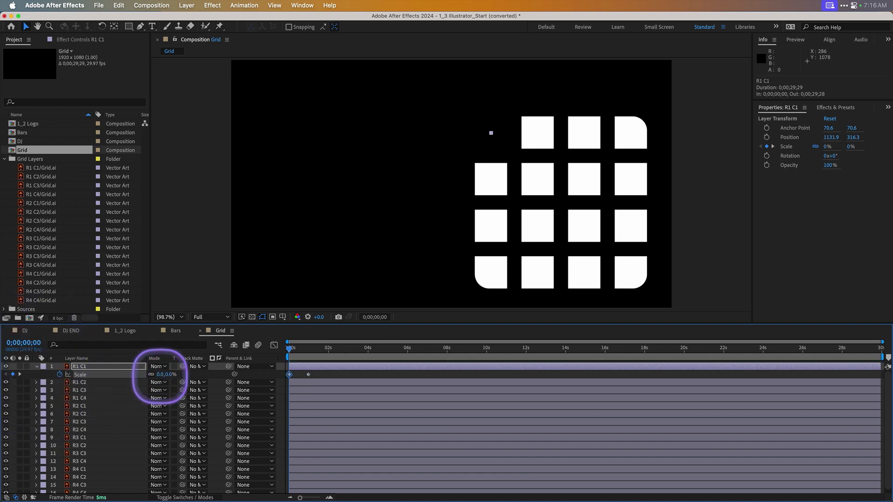
Step: Preview the R1 C1 scale-up animation repeatedly from the start of the Grid composition and stop playback
{"action": "key", "text": "space"}
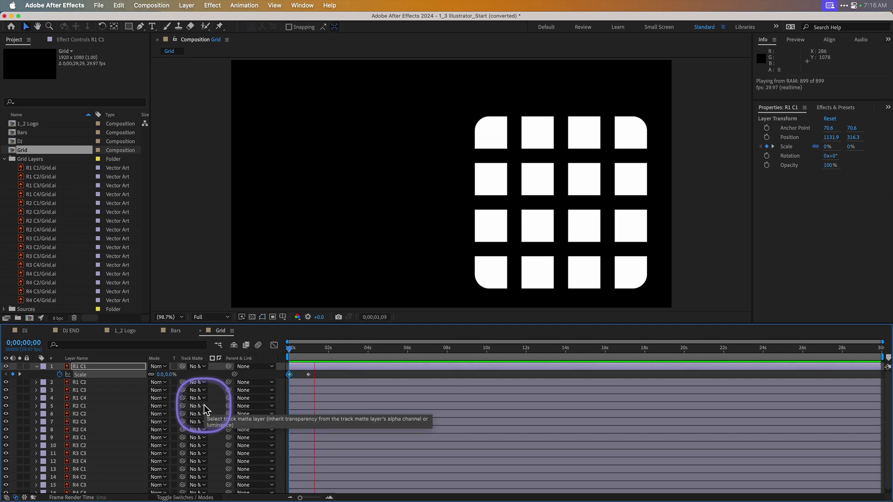
{"action": "key", "text": "space"}
{"action": "left_click_drag", "start_coordinate": [303, 357], "coordinate": [279, 355]}
{"action": "key", "text": "space"}
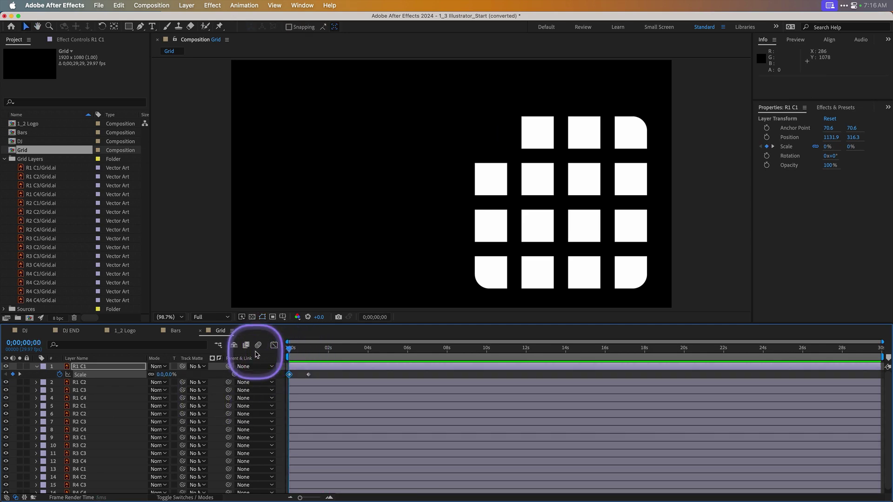
{"action": "key", "text": "space"}
{"action": "key", "text": "space"}
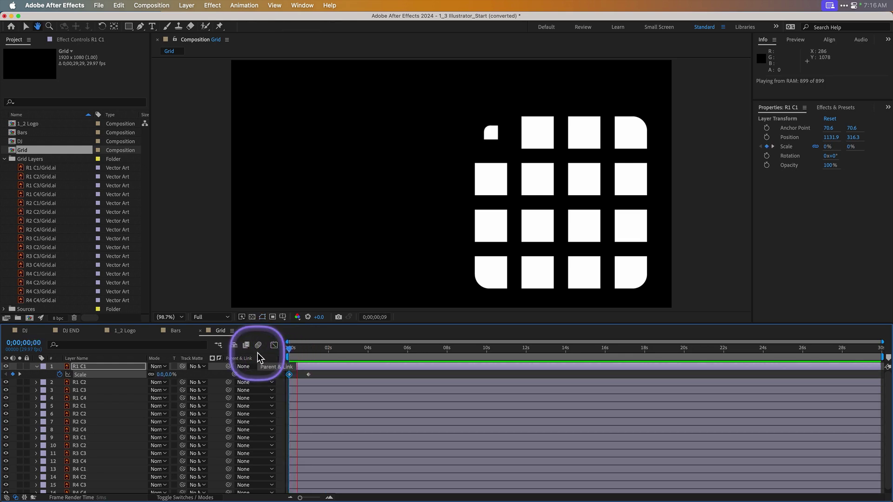
{"action": "key", "text": "space"}
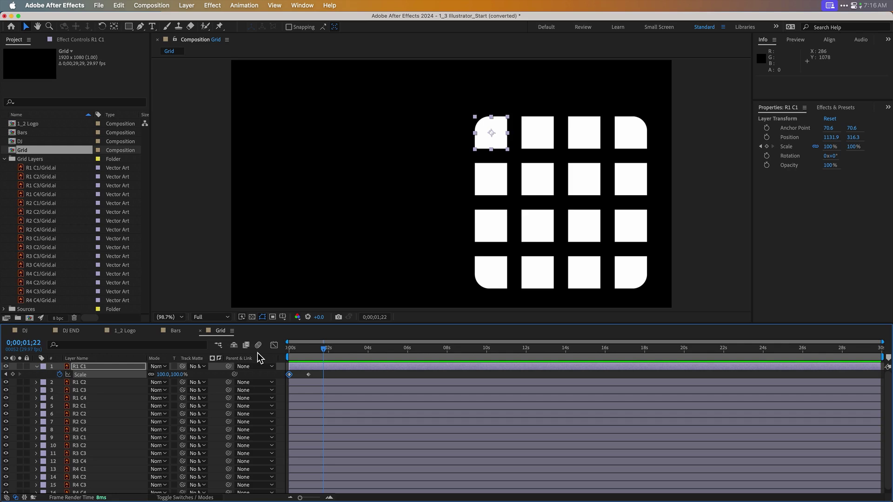
{"action": "left_click", "coordinate": [80, 376]}
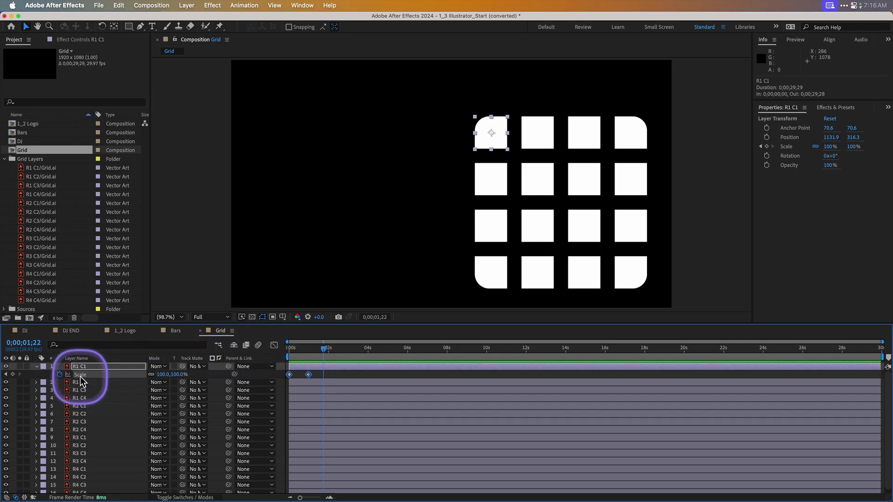
{"action": "left_click", "coordinate": [244, 6]}
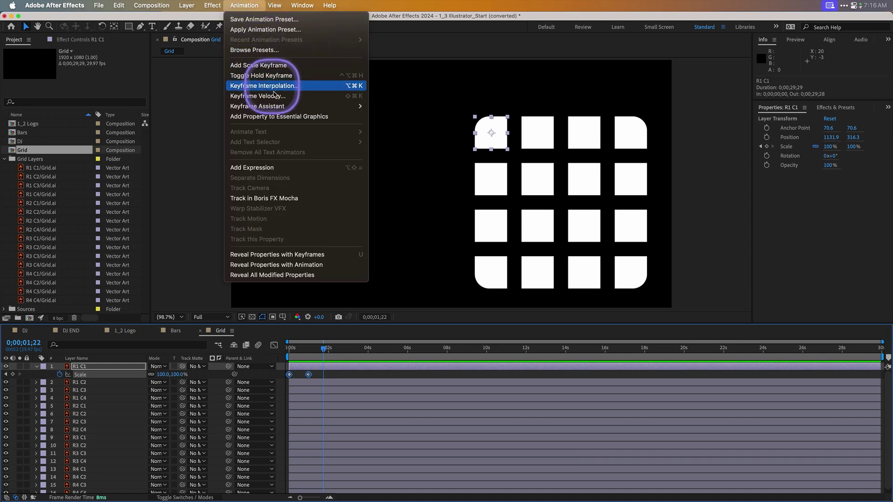
{"action": "mouse_move", "coordinate": [278, 108]}
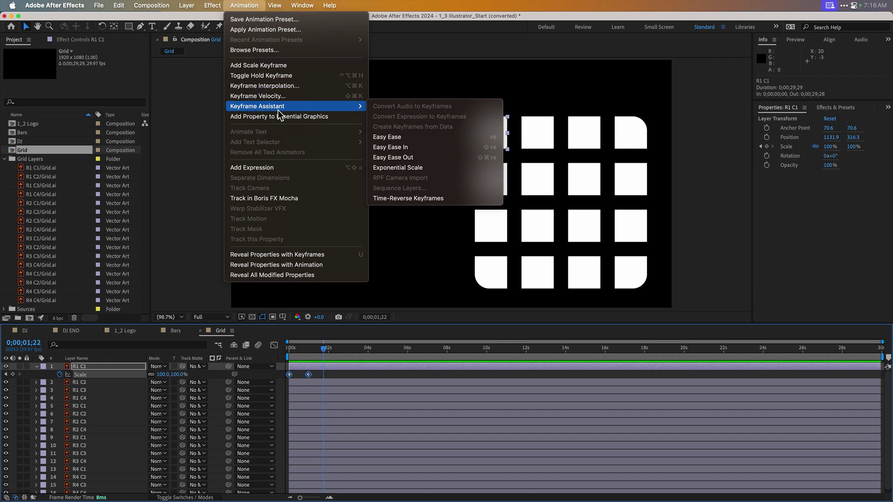
{"action": "left_click", "coordinate": [290, 331]}
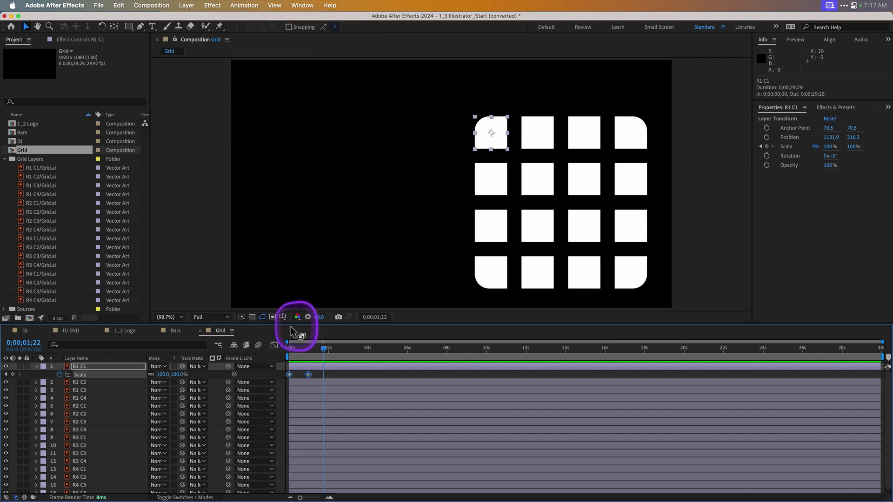
Step: Examine R1 C1's scale curve in the Graph Editor and preview the animation from the first frame, returning to the layer view
{"action": "left_click", "coordinate": [274, 345]}
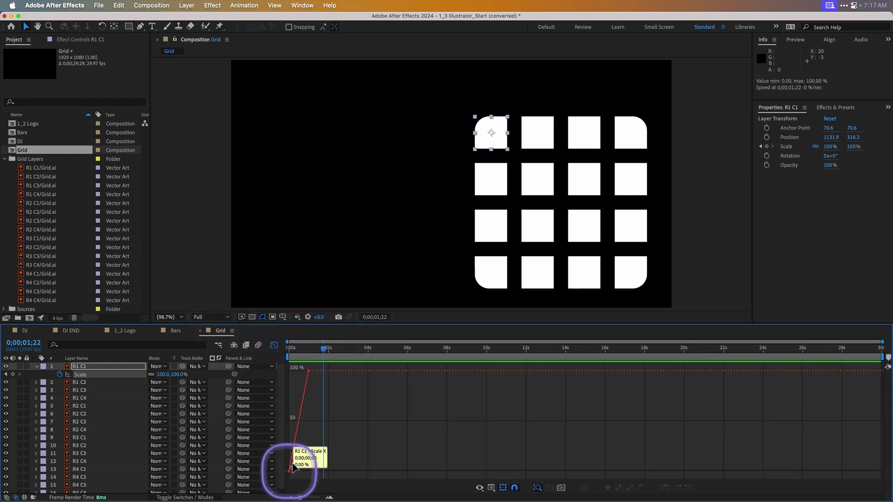
{"action": "left_click_drag", "start_coordinate": [325, 352], "coordinate": [260, 352]}
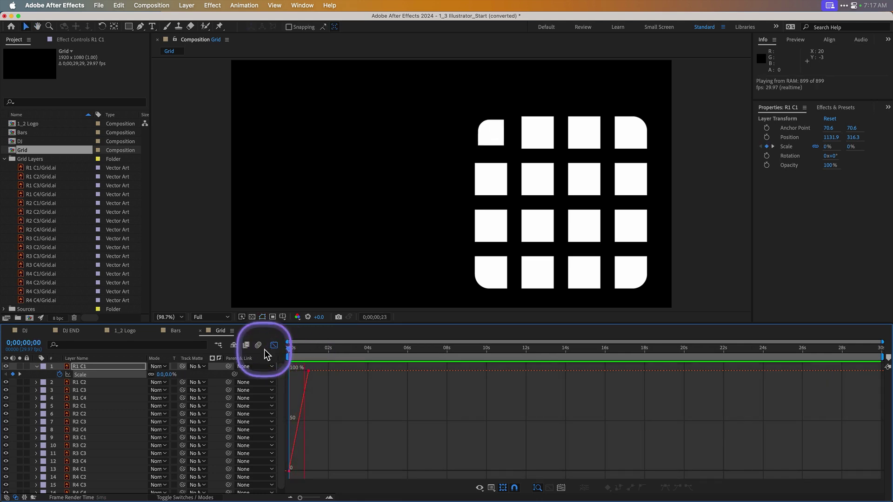
{"action": "key", "text": "space"}
{"action": "left_click", "coordinate": [274, 346]}
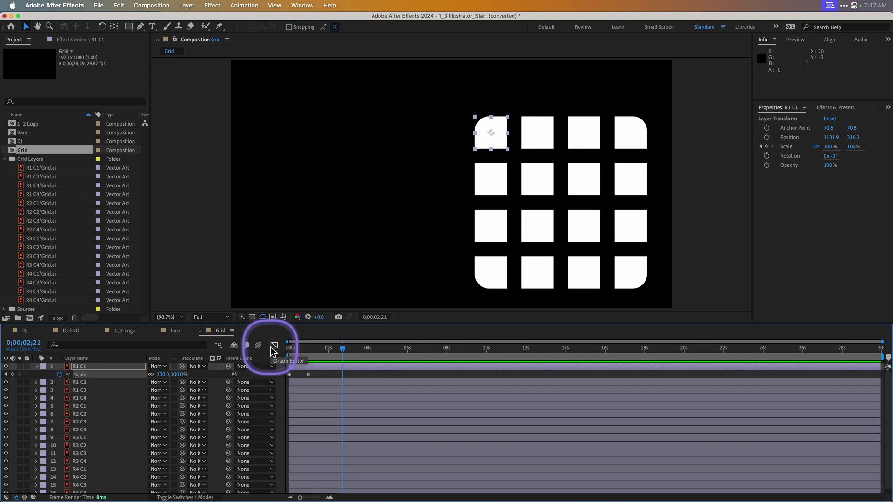
Step: Apply Easy Ease to both scale keyframes of the R1 C1 layer
{"action": "left_click", "coordinate": [86, 376]}
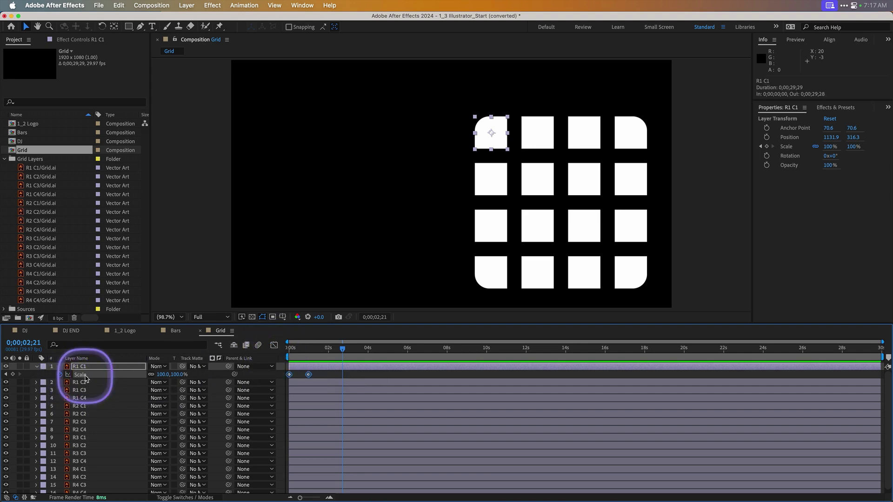
{"action": "left_click", "coordinate": [245, 5]}
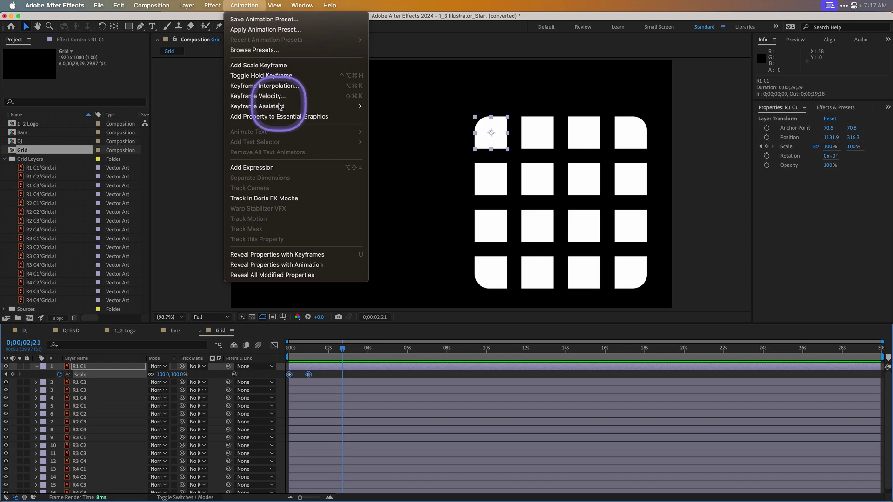
{"action": "mouse_move", "coordinate": [280, 106]}
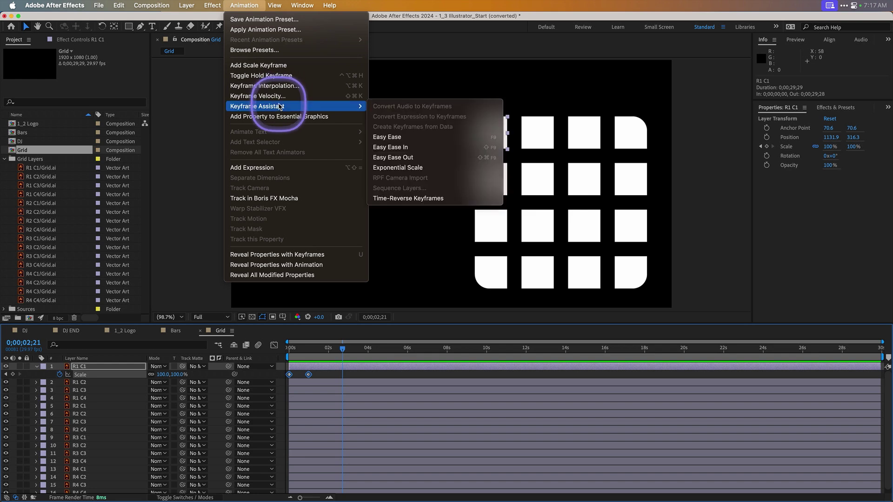
{"action": "left_click", "coordinate": [419, 136]}
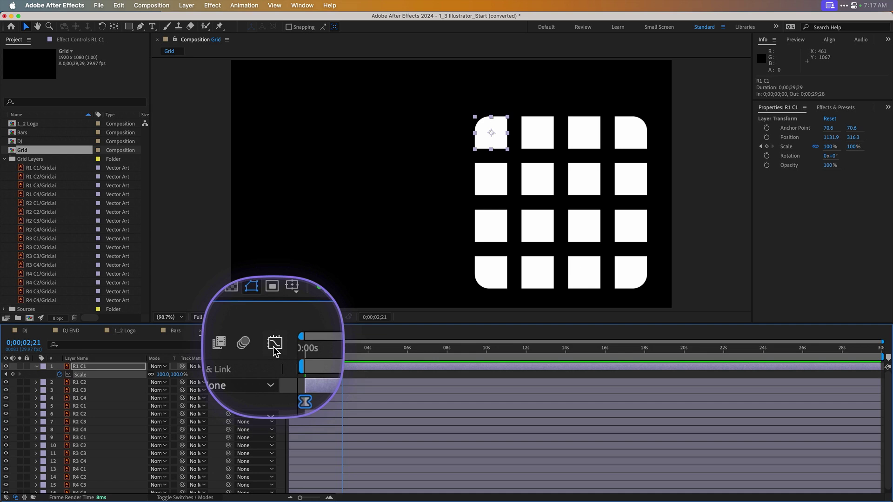
Step: Inspect R1 C1's eased scale curve up close in the Graph Editor, preview the motion from the start, and return to the layer view
{"action": "left_click", "coordinate": [274, 345]}
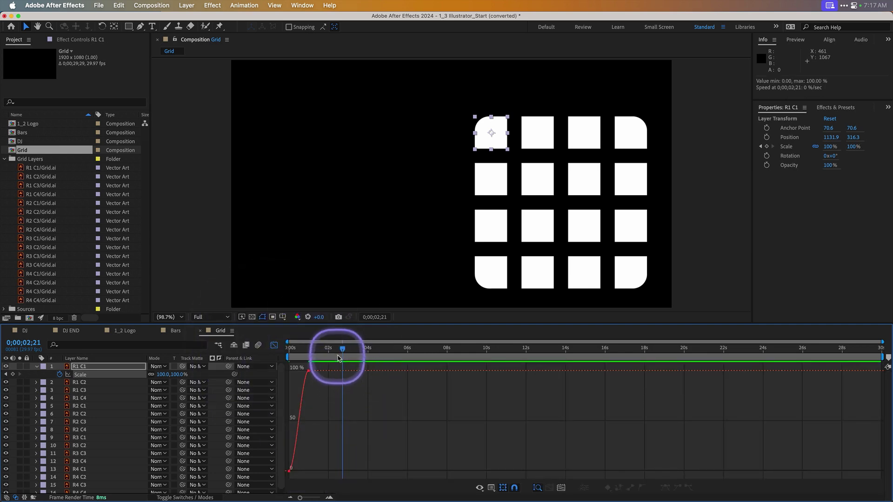
{"action": "left_click_drag", "start_coordinate": [343, 349], "coordinate": [270, 353]}
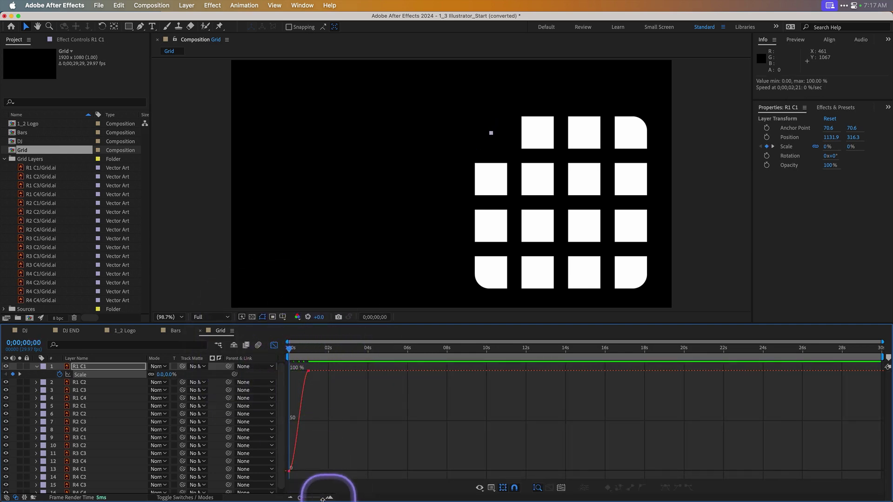
{"action": "left_click_drag", "start_coordinate": [300, 499], "coordinate": [317, 498]}
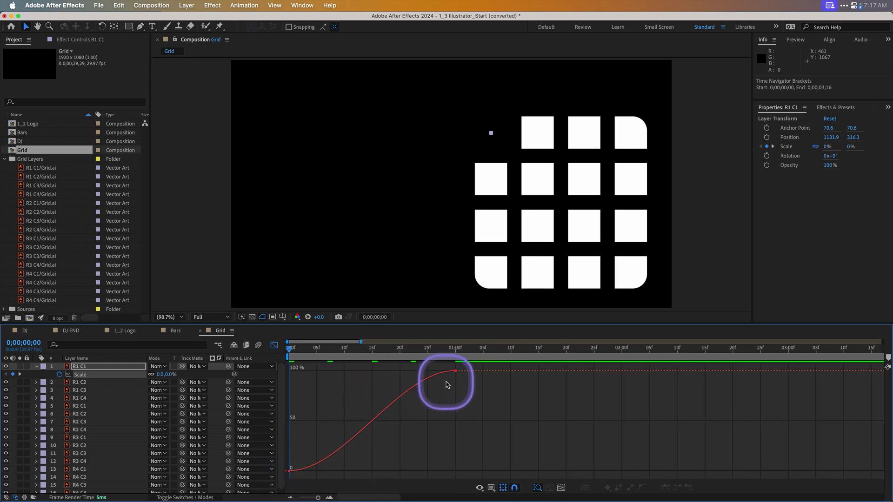
{"action": "key", "text": "space"}
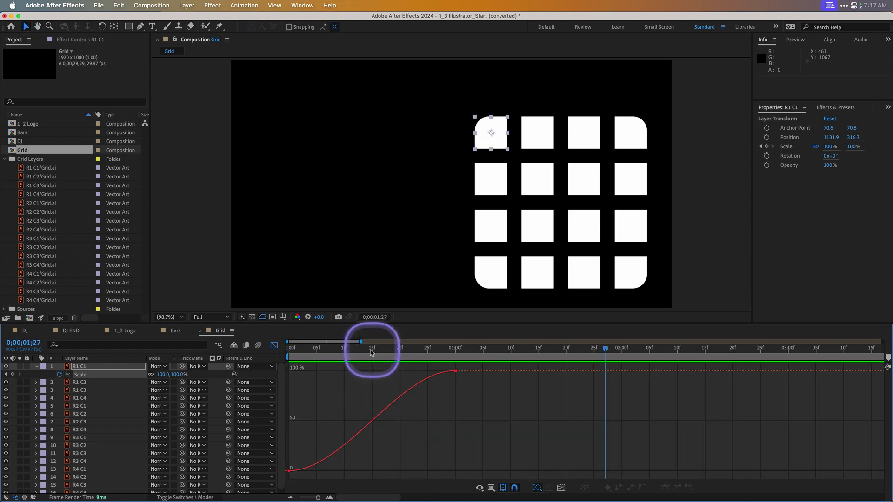
{"action": "key", "text": "space"}
{"action": "key", "text": "space"}
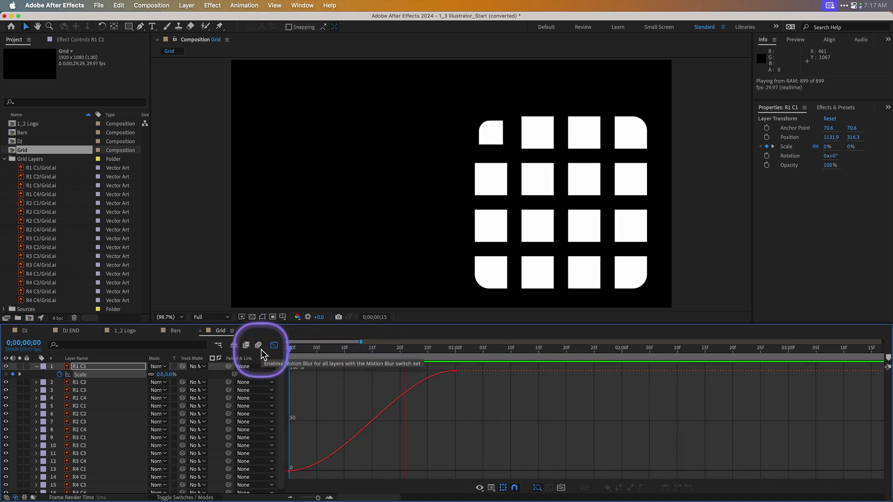
{"action": "key", "text": "space"}
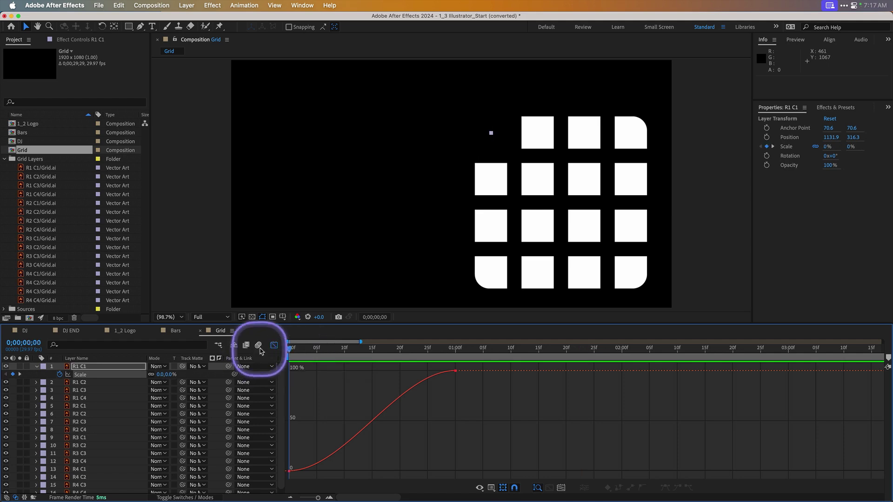
{"action": "left_click", "coordinate": [275, 346]}
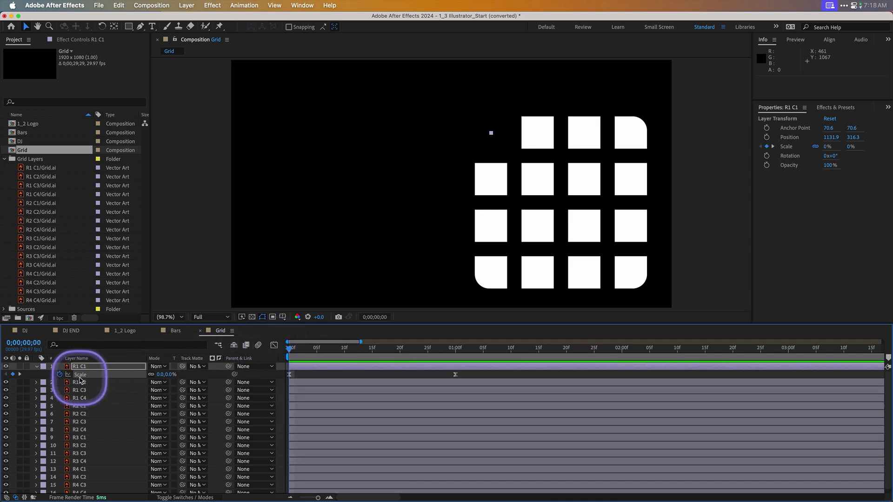
Step: Copy R1 C1's two eased scale keyframes and paste them onto layers R1 C2 through R4 C4 at the first frame
{"action": "left_click", "coordinate": [80, 377]}
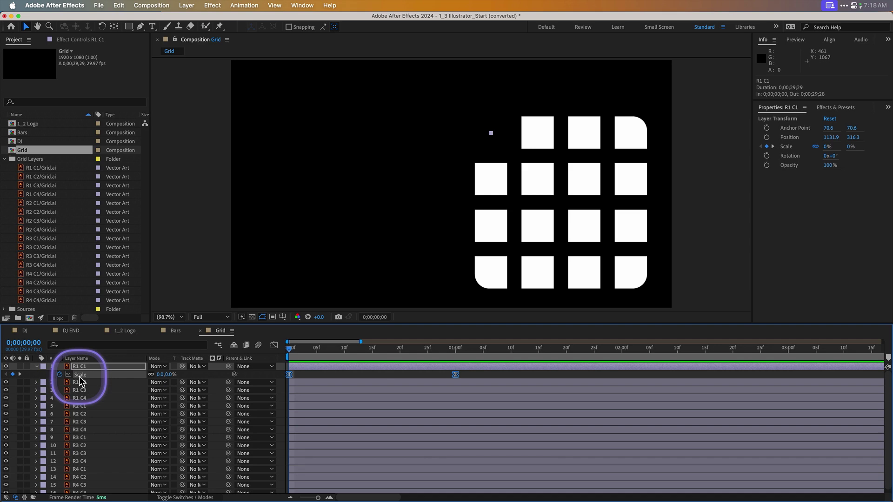
{"action": "left_click", "coordinate": [117, 5]}
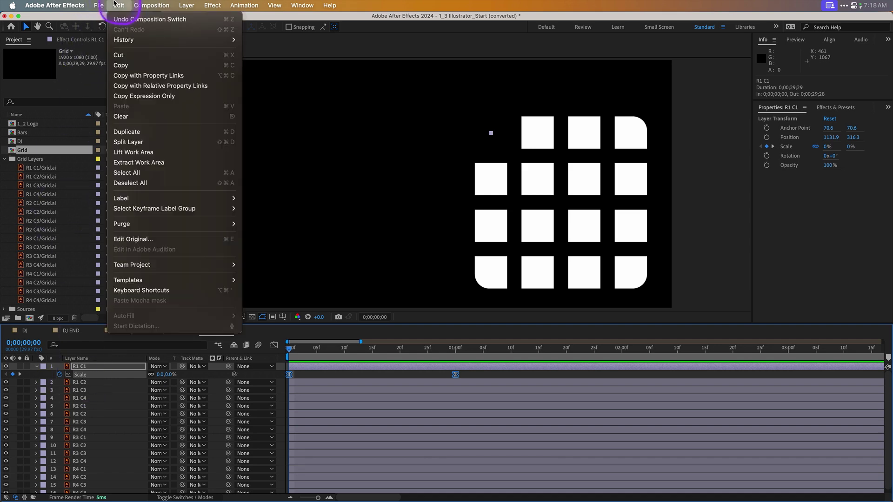
{"action": "left_click", "coordinate": [125, 65]}
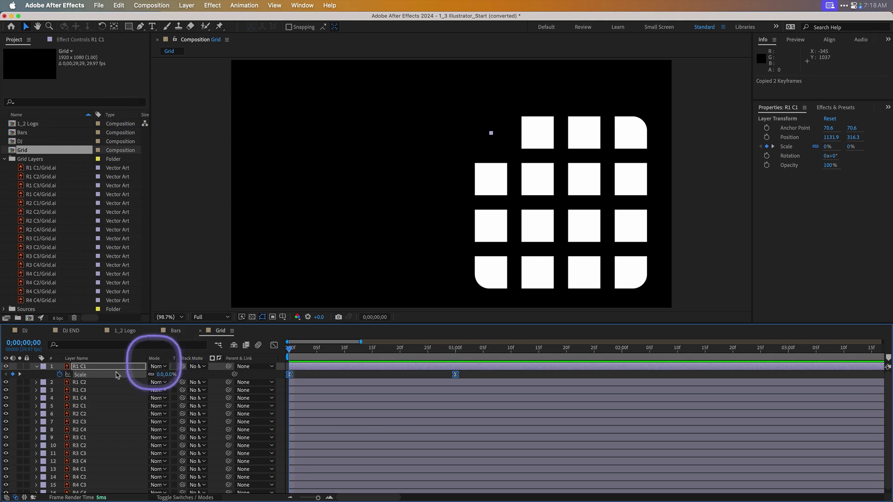
{"action": "left_click", "coordinate": [95, 385]}
{"action": "scroll", "coordinate": [96, 387], "scroll_direction": "down", "scroll_amount": 1}
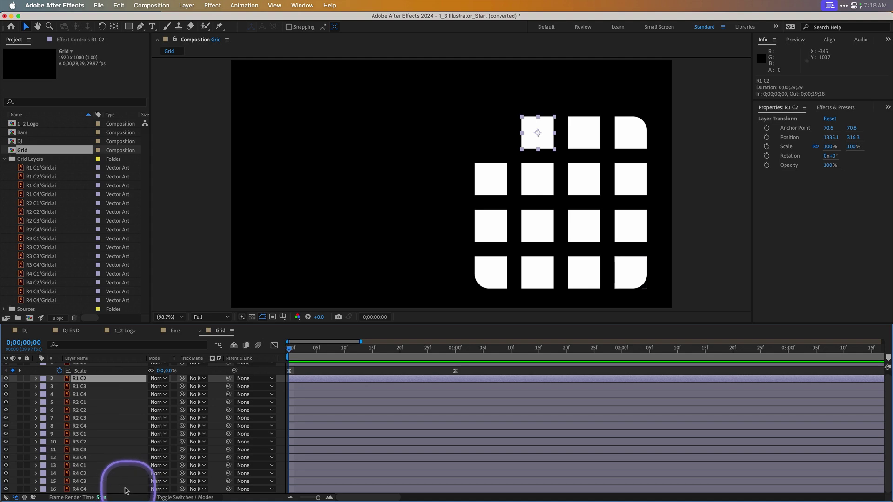
{"action": "left_click", "coordinate": [84, 491], "text": "shift"}
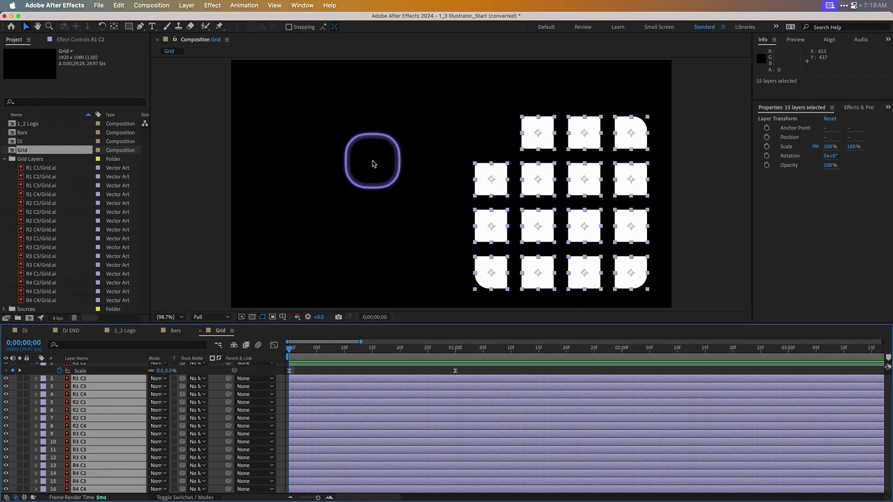
{"action": "left_click", "coordinate": [119, 5]}
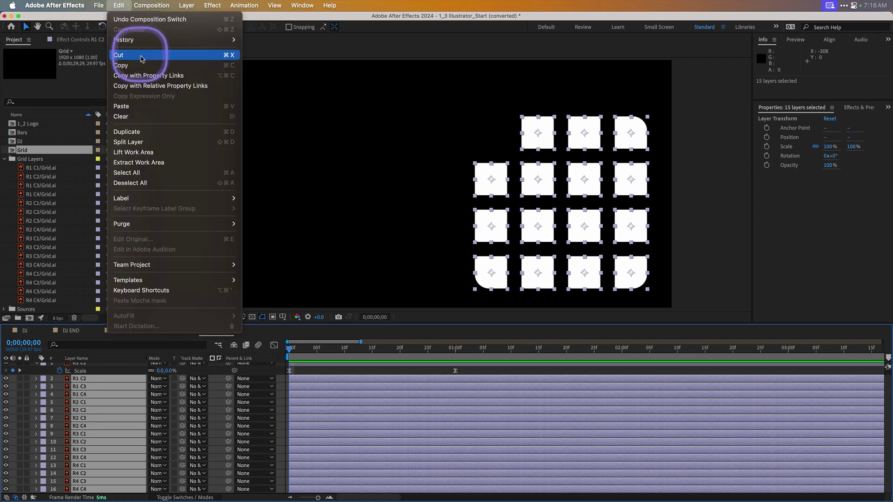
{"action": "left_click", "coordinate": [150, 107]}
Step: Preview the scale-up animation of all the grid squares from the first frame and stop playback
{"action": "key", "text": "space"}
{"action": "key", "text": "space"}
{"action": "left_click_drag", "start_coordinate": [325, 348], "coordinate": [262, 344]}
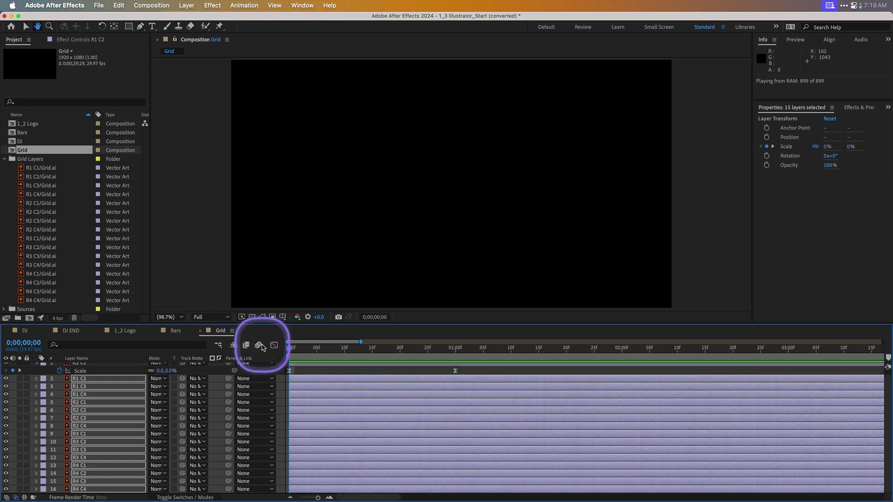
{"action": "key", "text": "space"}
{"action": "key", "text": "space"}
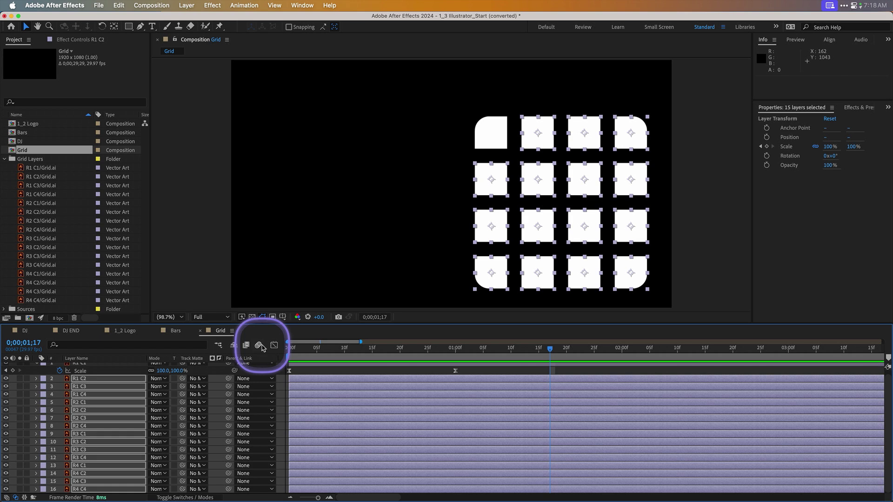
Step: Collapse R1 C1 and select all sixteen grid layers individually in scattered order, beginning R1 C1, R1 C3, R3 C4, R2 C4, R4 C4 and ending R3 C3
{"action": "scroll", "coordinate": [103, 374], "scroll_direction": "up", "scroll_amount": 1}
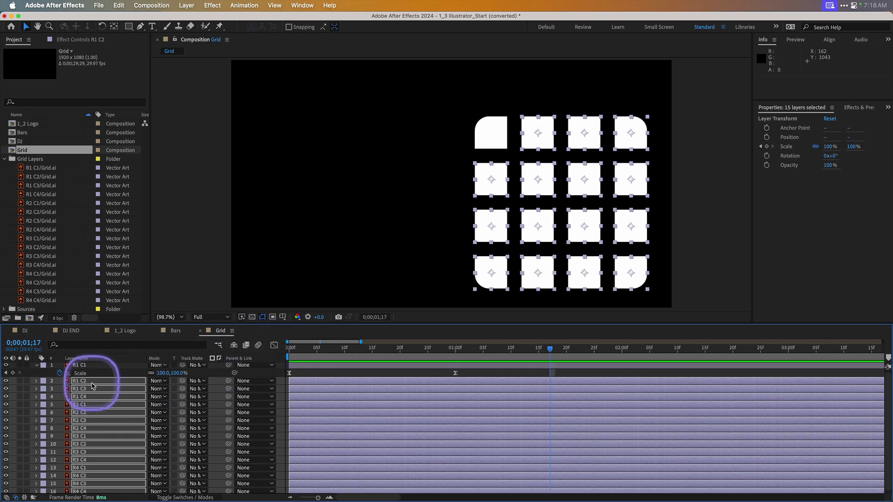
{"action": "left_click", "coordinate": [37, 368]}
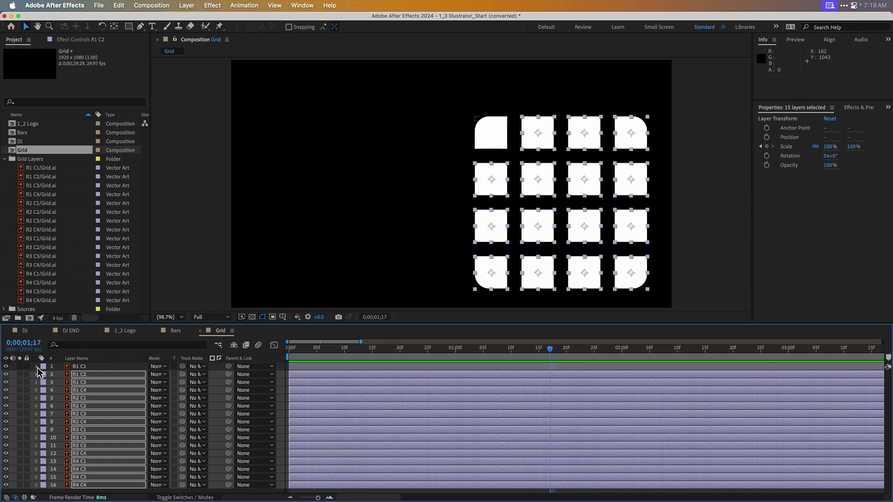
{"action": "left_click", "coordinate": [89, 367]}
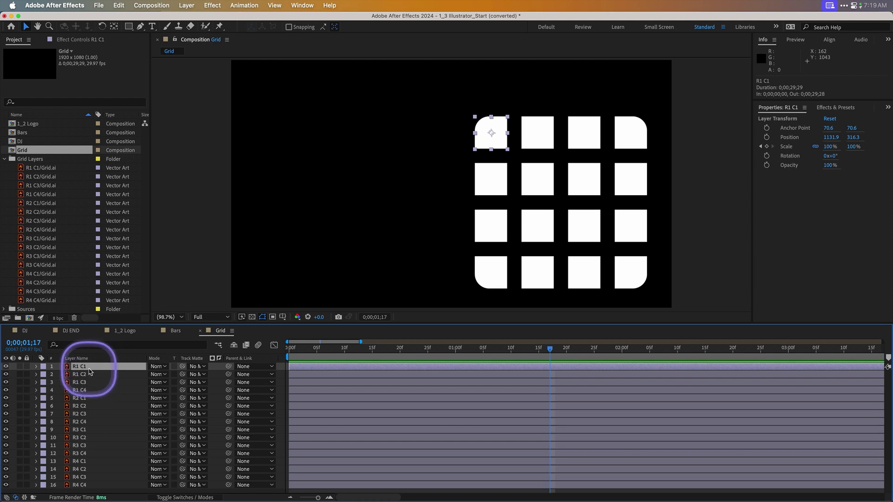
{"action": "left_click", "coordinate": [101, 386], "text": "super"}
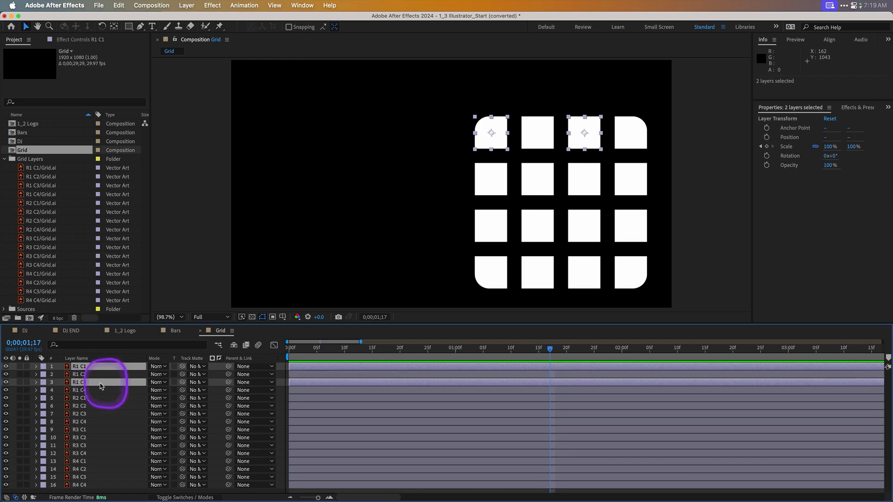
{"action": "left_click", "coordinate": [79, 453], "text": "super"}
{"action": "left_click", "coordinate": [79, 422], "text": "super"}
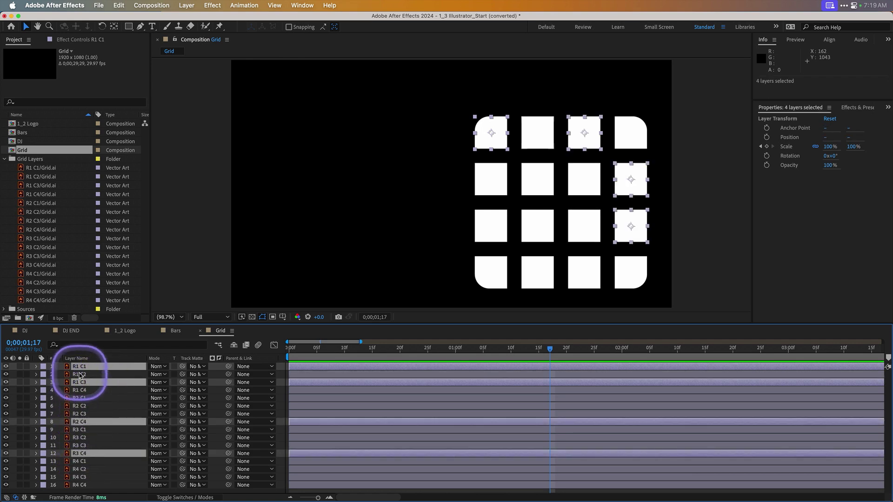
{"action": "left_click", "coordinate": [80, 485], "text": "super"}
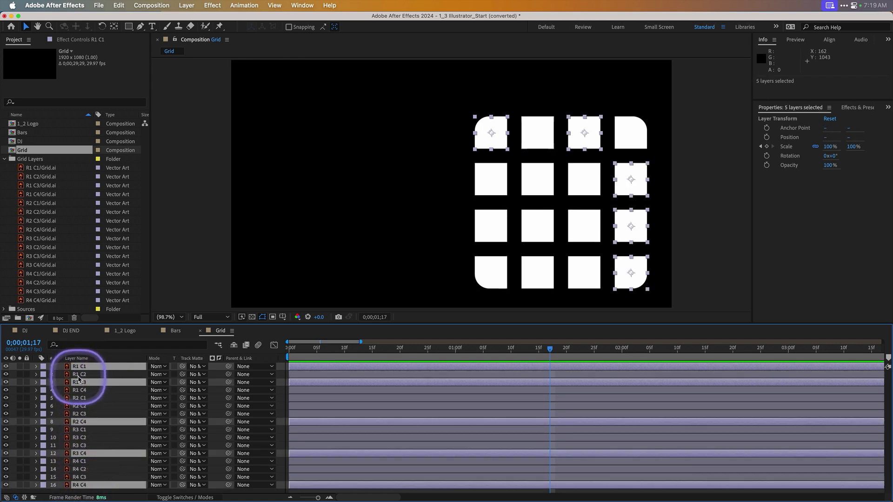
{"action": "left_click", "coordinate": [79, 390], "text": "super"}
{"action": "left_click", "coordinate": [79, 438], "text": "super"}
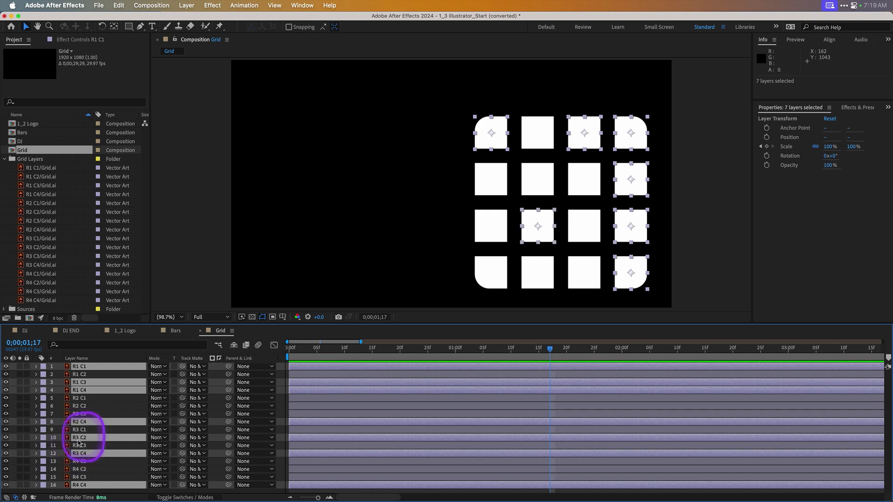
{"action": "left_click", "coordinate": [79, 470], "text": "super"}
{"action": "left_click", "coordinate": [82, 374], "text": "super"}
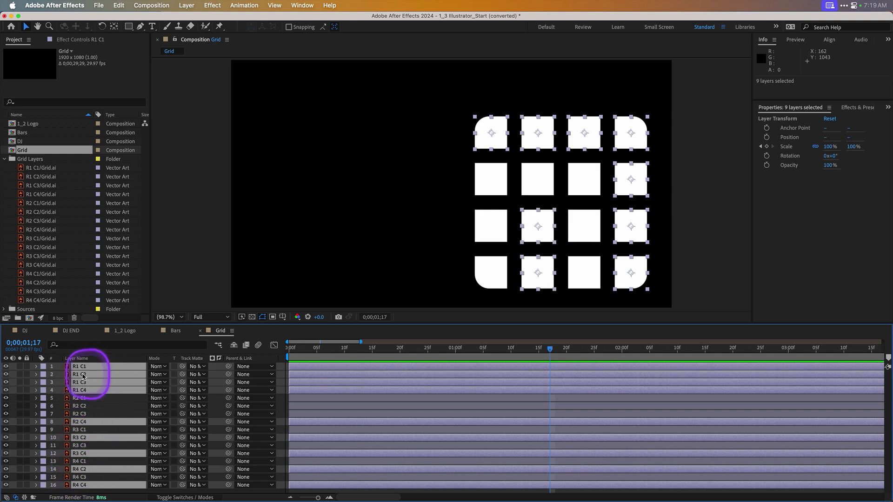
{"action": "left_click", "coordinate": [99, 407], "text": "super"}
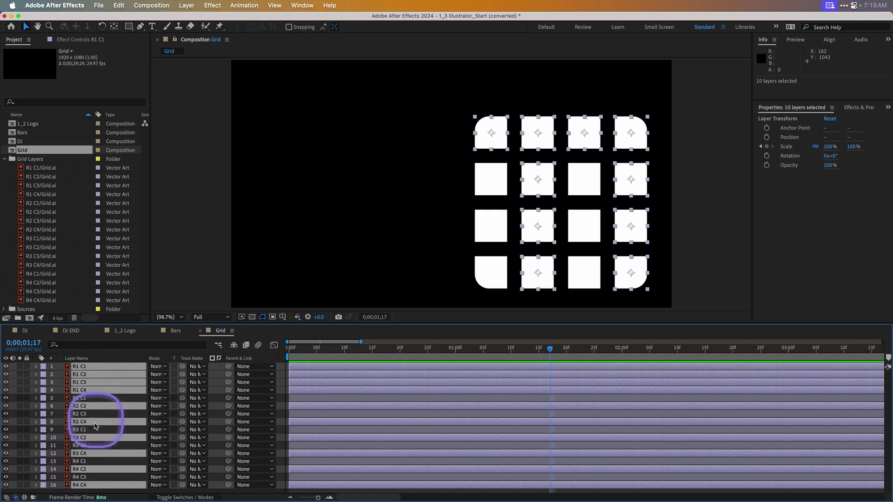
{"action": "left_click", "coordinate": [79, 477], "text": "super"}
{"action": "left_click", "coordinate": [79, 398], "text": "super"}
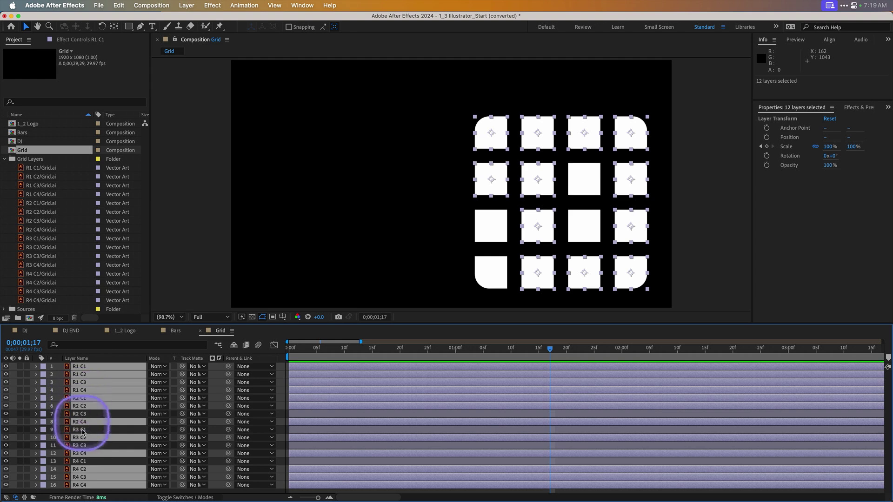
{"action": "left_click", "coordinate": [79, 462], "text": "super"}
{"action": "left_click", "coordinate": [80, 430], "text": "super"}
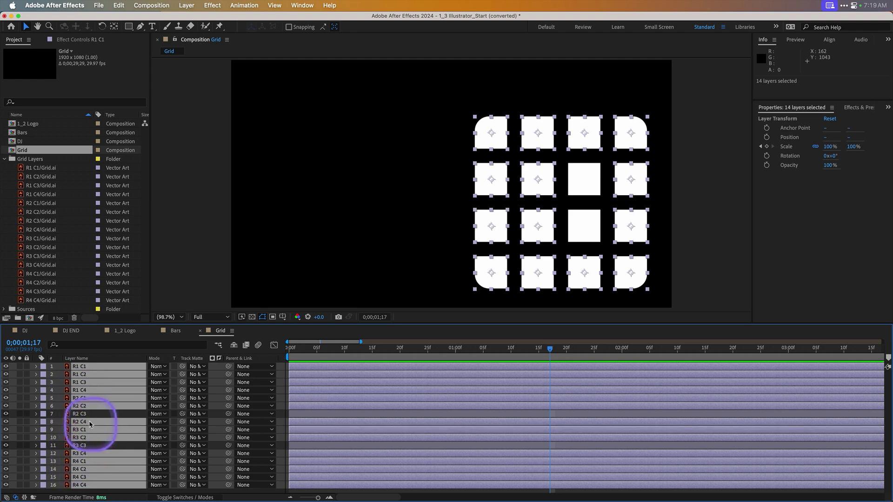
{"action": "left_click", "coordinate": [91, 414], "text": "super"}
{"action": "left_click", "coordinate": [80, 445], "text": "super"}
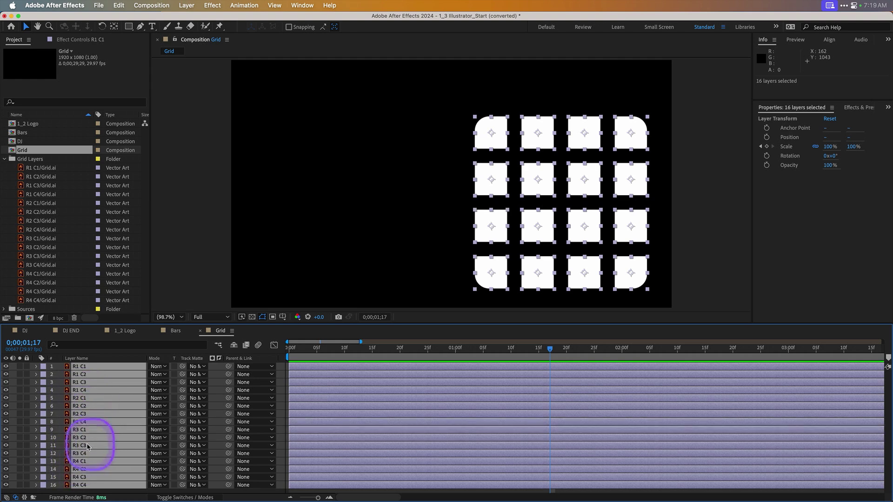
Step: Sequence the selected grid layers with Overlap on, a duration of 0;00;29;15 and Transition off
{"action": "mouse_move", "coordinate": [251, 500]}
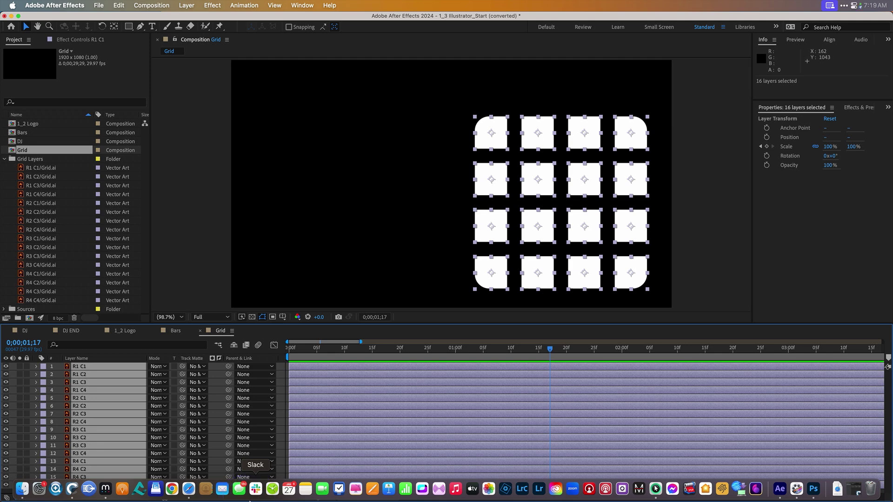
{"action": "left_click", "coordinate": [246, 6]}
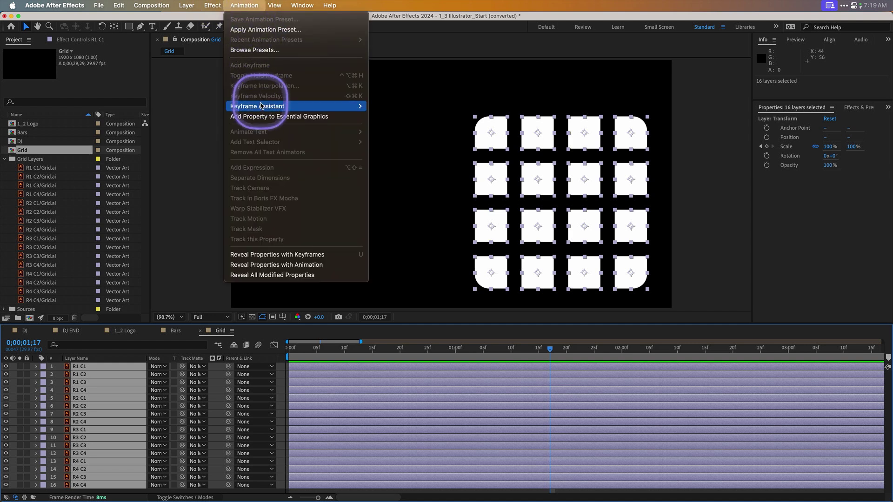
{"action": "mouse_move", "coordinate": [260, 106]}
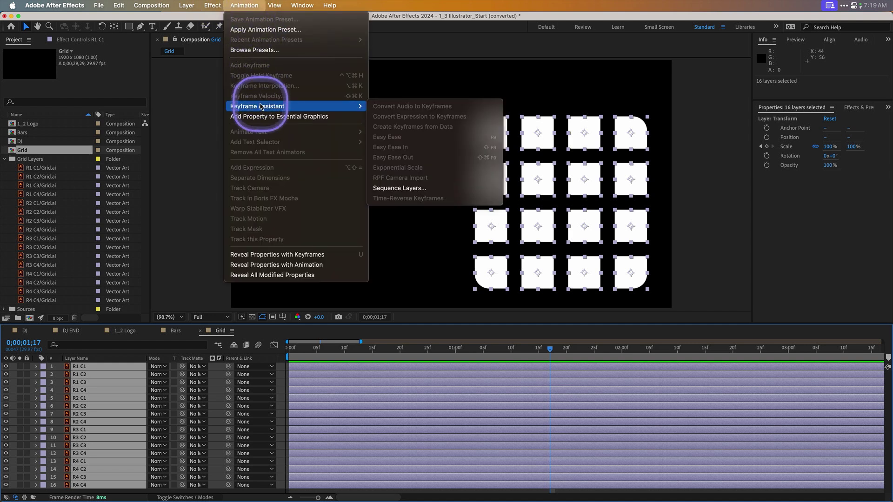
{"action": "left_click", "coordinate": [449, 192]}
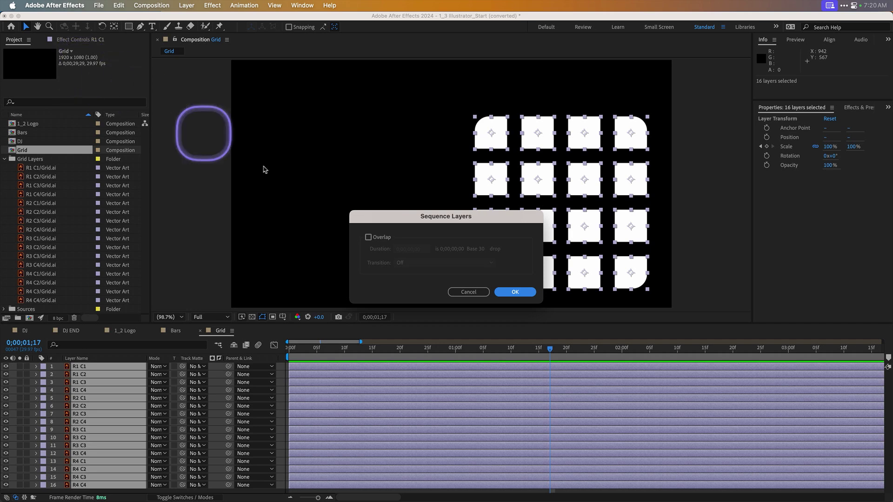
{"action": "left_click", "coordinate": [379, 239]}
{"action": "left_click", "coordinate": [403, 251]}
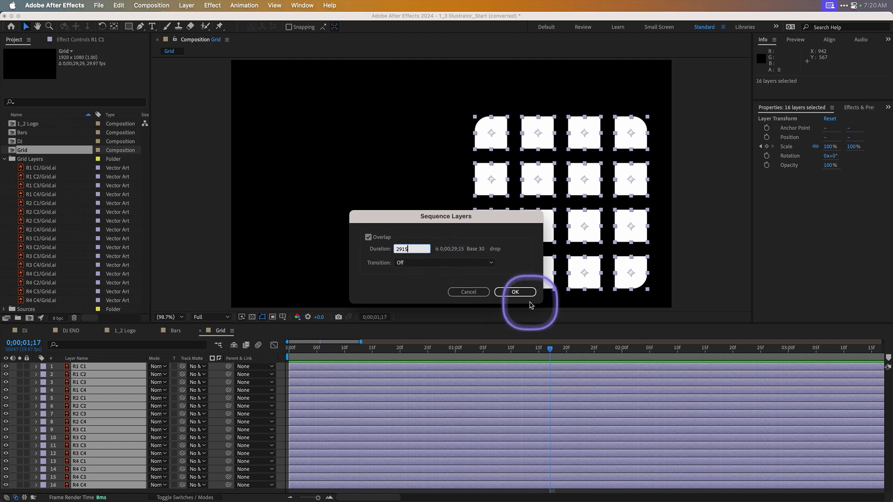
{"action": "left_click", "coordinate": [515, 292]}
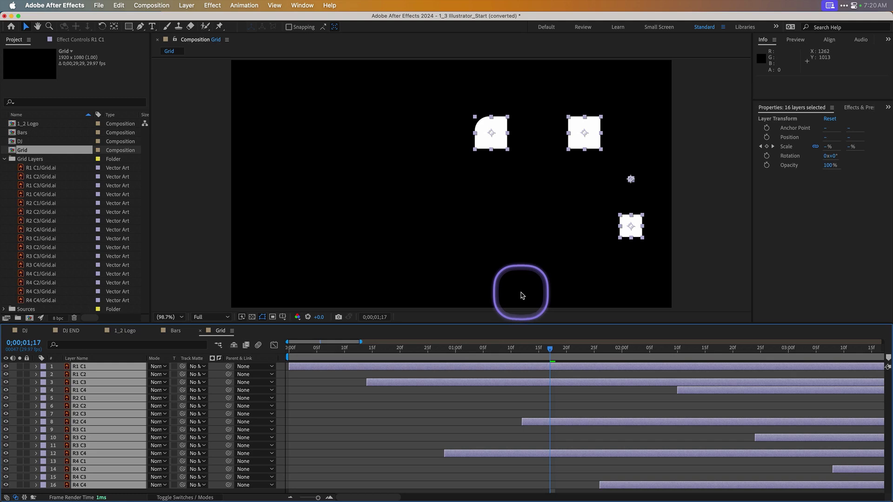
Step: Show the full Grid composition duration in the timeline and preview the staggered animation from the first frame
{"action": "left_click_drag", "start_coordinate": [361, 342], "coordinate": [889, 338]}
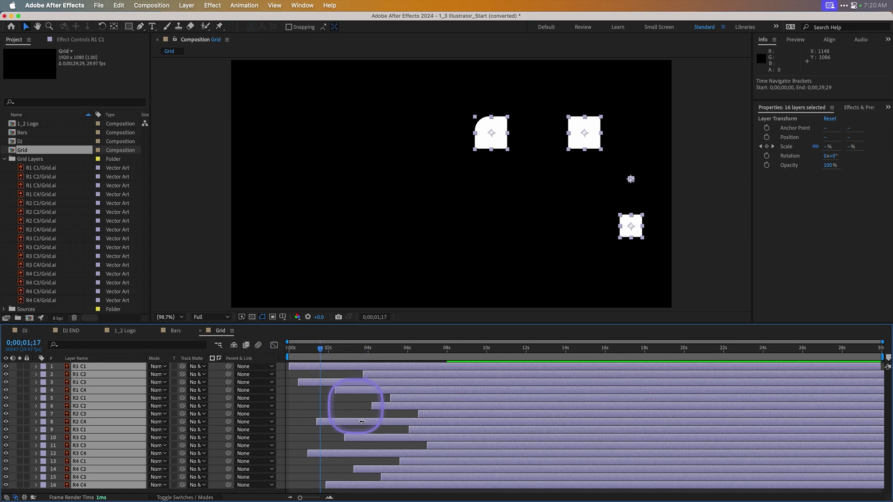
{"action": "left_click_drag", "start_coordinate": [320, 349], "coordinate": [259, 356]}
{"action": "key", "text": "space"}
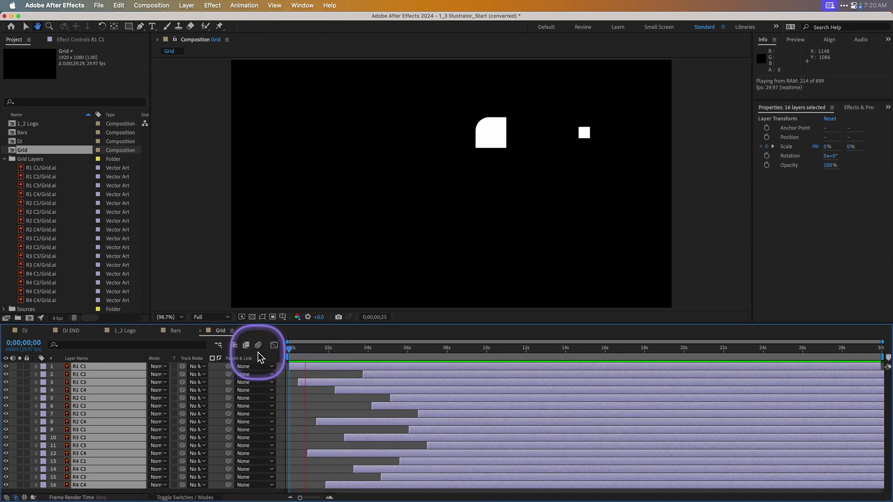
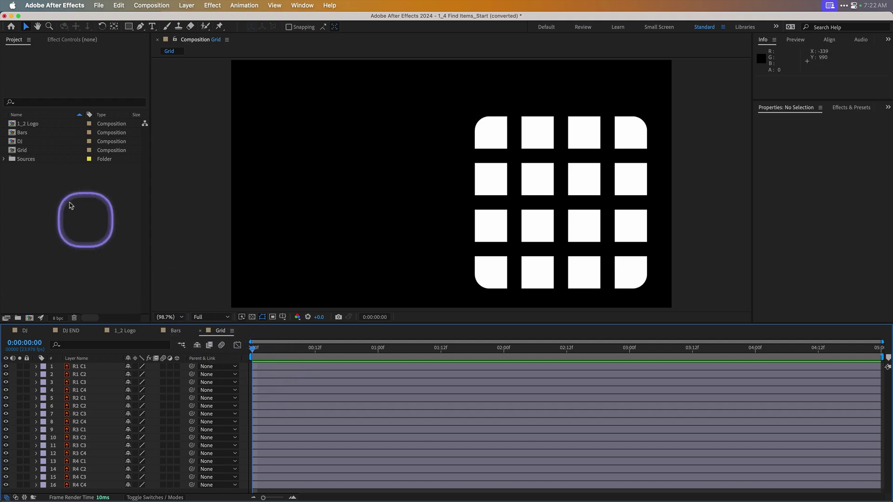
Step: Expand the Sources folder, filter the project items by Used, and look through the filtered list
{"action": "left_click", "coordinate": [4, 159]}
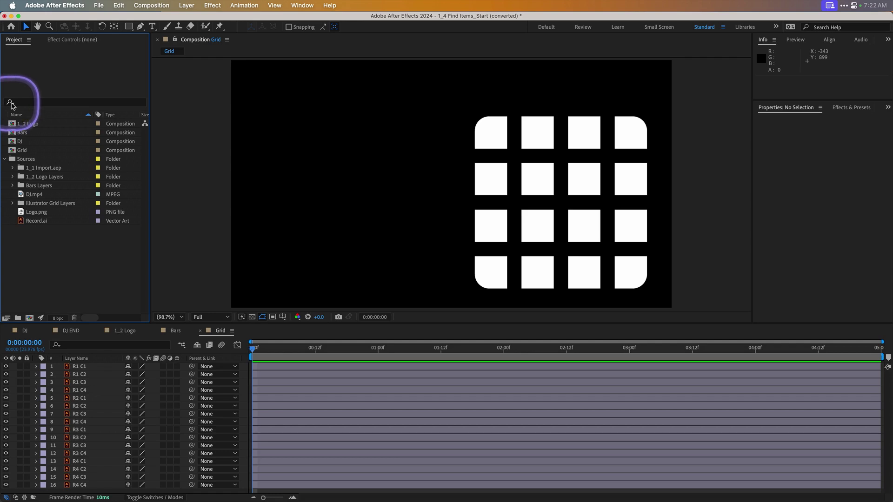
{"action": "left_click", "coordinate": [10, 103]}
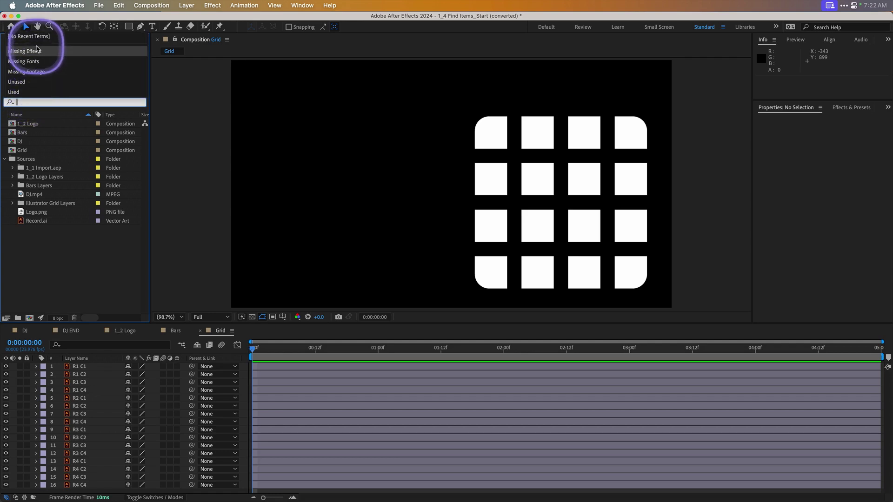
{"action": "left_click", "coordinate": [50, 92]}
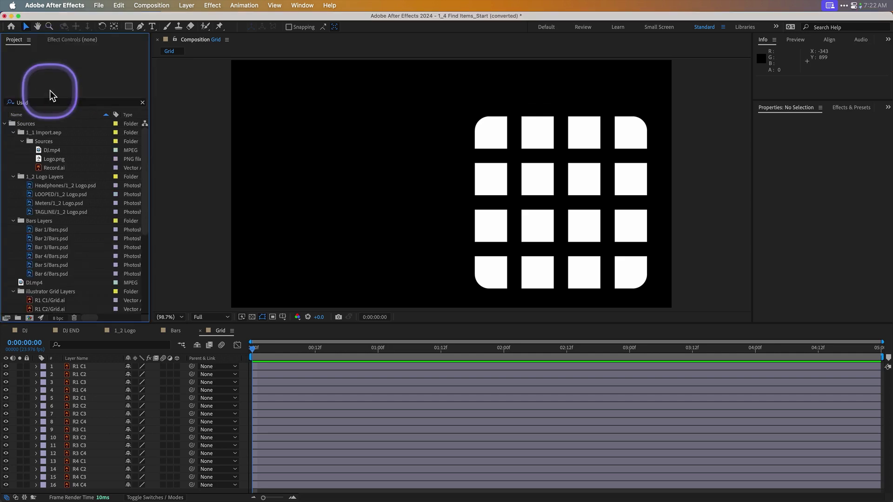
{"action": "scroll", "coordinate": [71, 129], "scroll_direction": "down", "scroll_amount": 5}
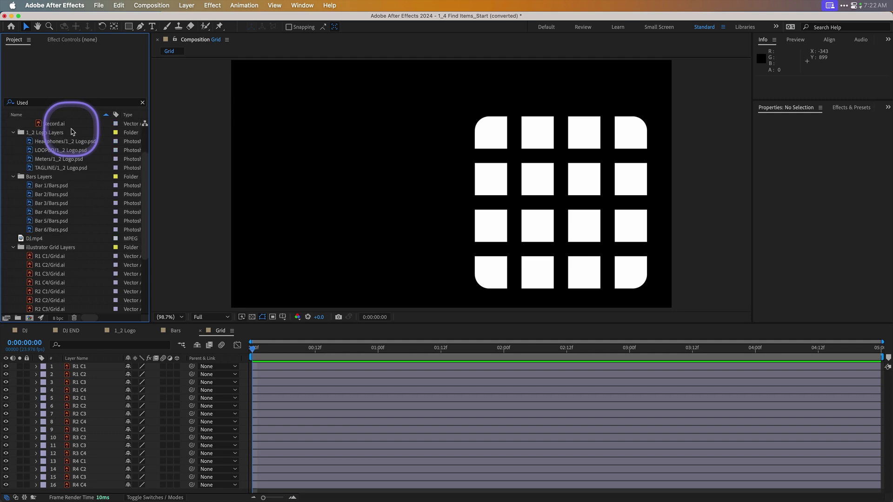
{"action": "scroll", "coordinate": [72, 131], "scroll_direction": "down", "scroll_amount": 5}
{"action": "scroll", "coordinate": [72, 131], "scroll_direction": "up", "scroll_amount": 10}
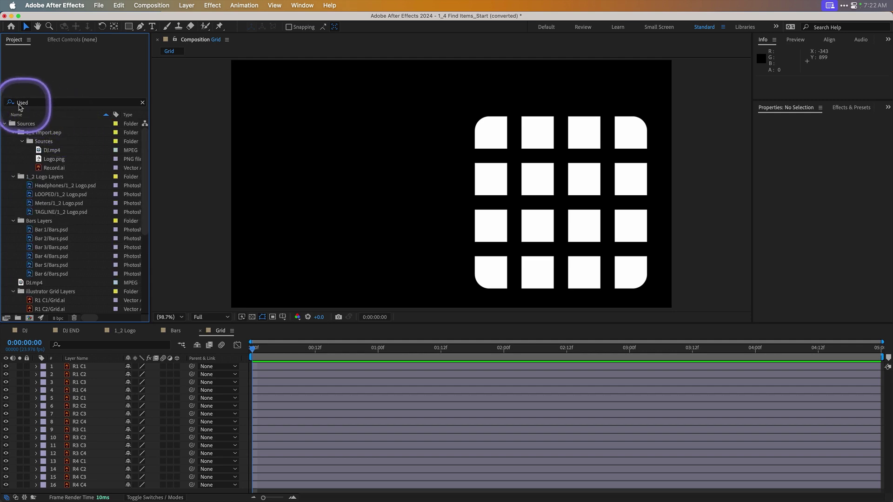
Step: Filter the project items by Unused and review the available preset search filters
{"action": "left_click", "coordinate": [22, 104]}
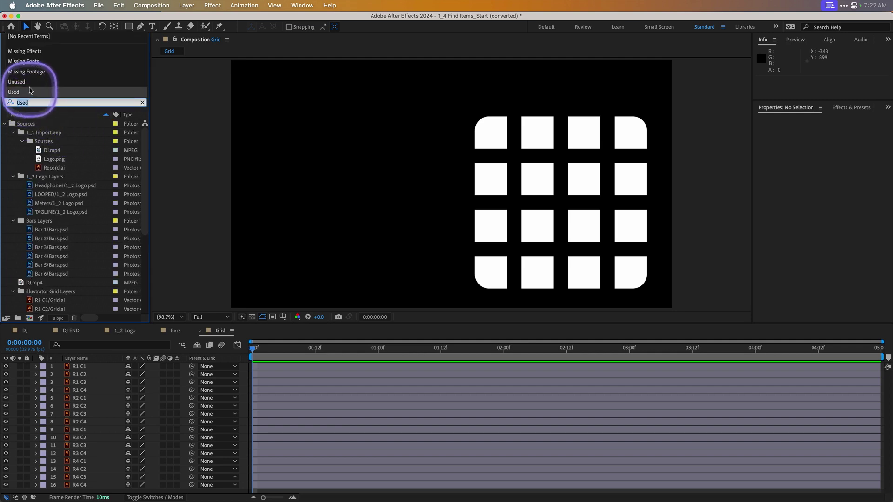
{"action": "left_click", "coordinate": [30, 85]}
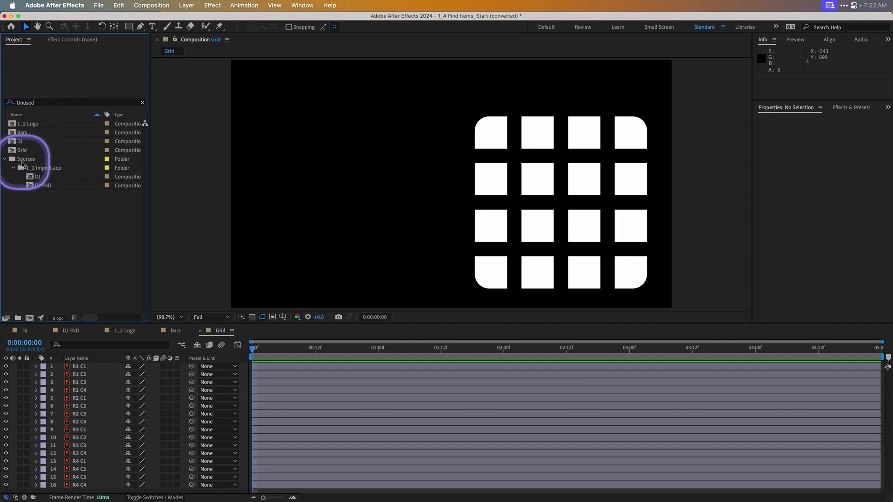
{"action": "left_click", "coordinate": [20, 103]}
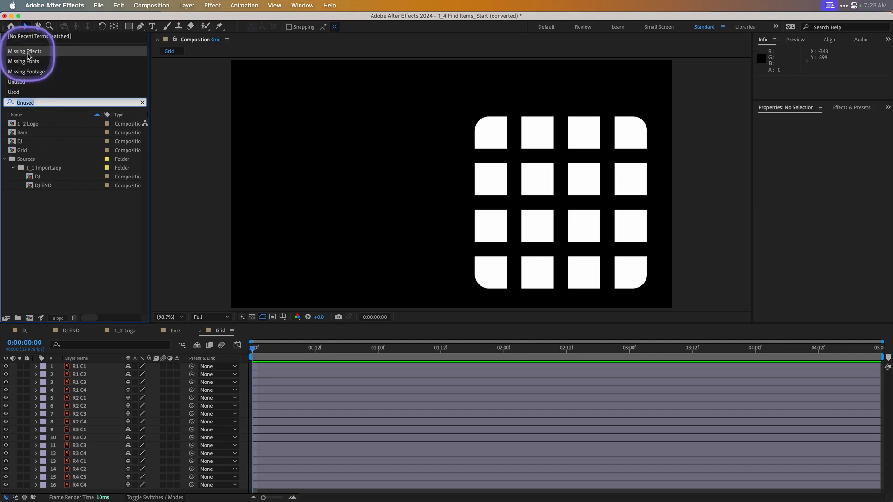
Step: Search the project items for "mp4", followed by a search for "logo"
{"action": "left_click", "coordinate": [34, 103]}
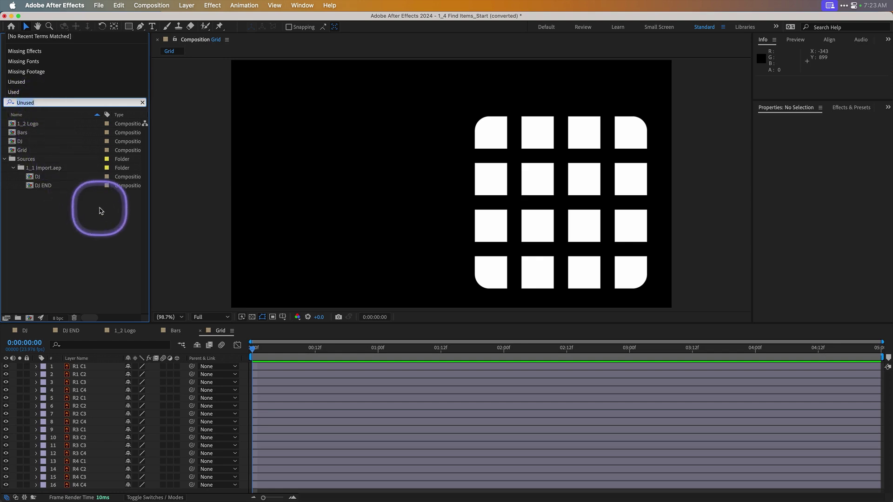
{"action": "type", "text": "mp4"}
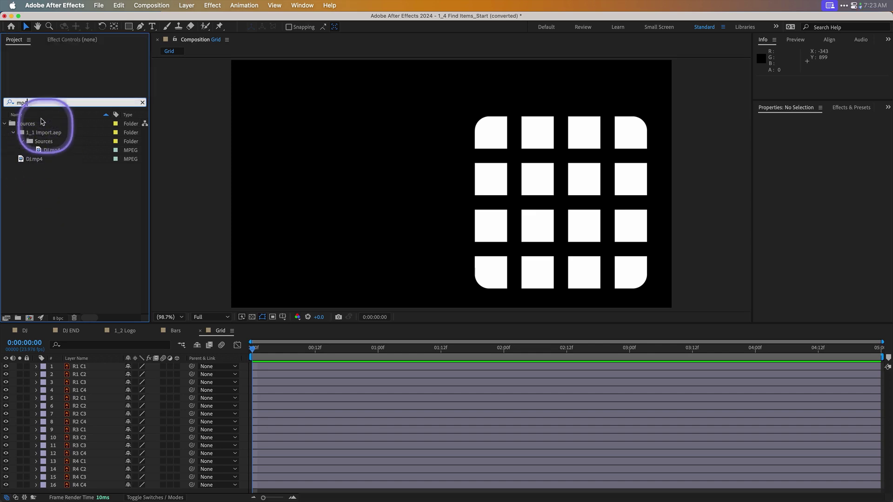
{"action": "double_click", "coordinate": [23, 103]}
{"action": "type", "text": "logo"}
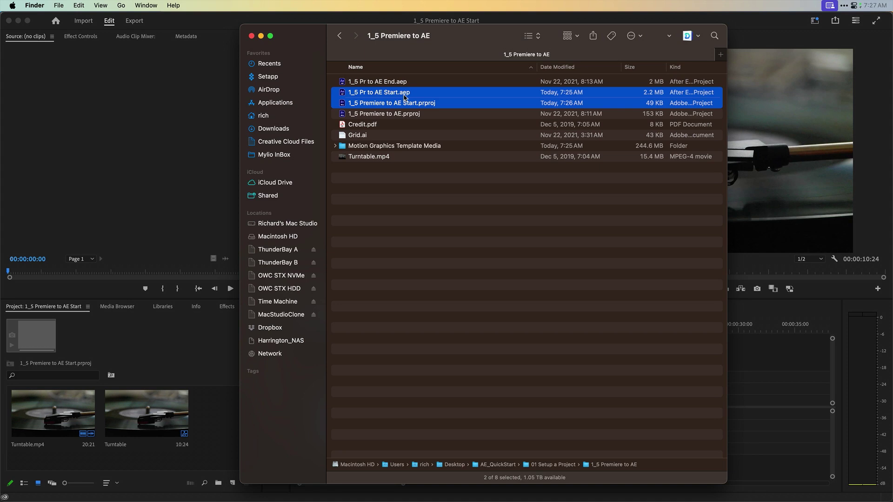
Step: Deselect the two project files in the 1_5 Premiere to AE folder and switch to Premiere Pro with the Turntable sequence
{"action": "right_click", "coordinate": [406, 95]}
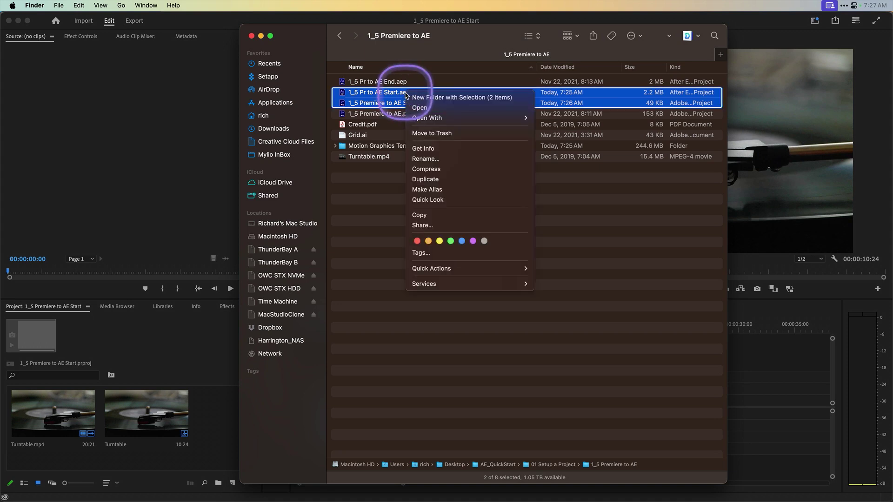
{"action": "left_click", "coordinate": [364, 223]}
{"action": "left_click", "coordinate": [374, 195]}
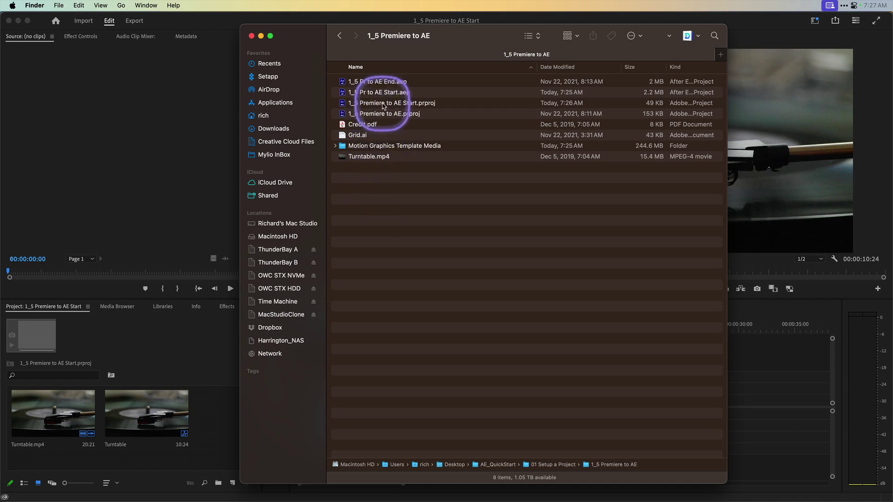
{"action": "left_click", "coordinate": [205, 145]}
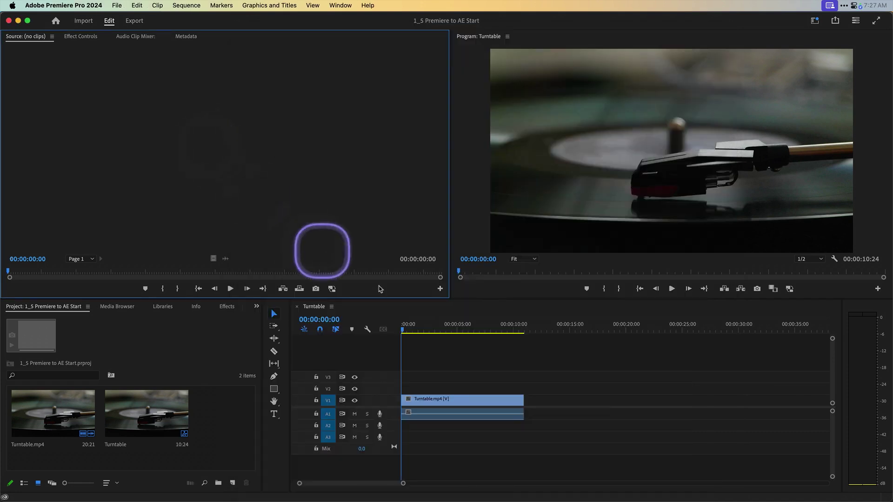
Step: Scrub the Turntable sequence, load the Turntable.mp4 source clip in the Source monitor, and scrub through it to its end
{"action": "left_click_drag", "start_coordinate": [402, 332], "coordinate": [492, 345]}
{"action": "left_click", "coordinate": [219, 429]}
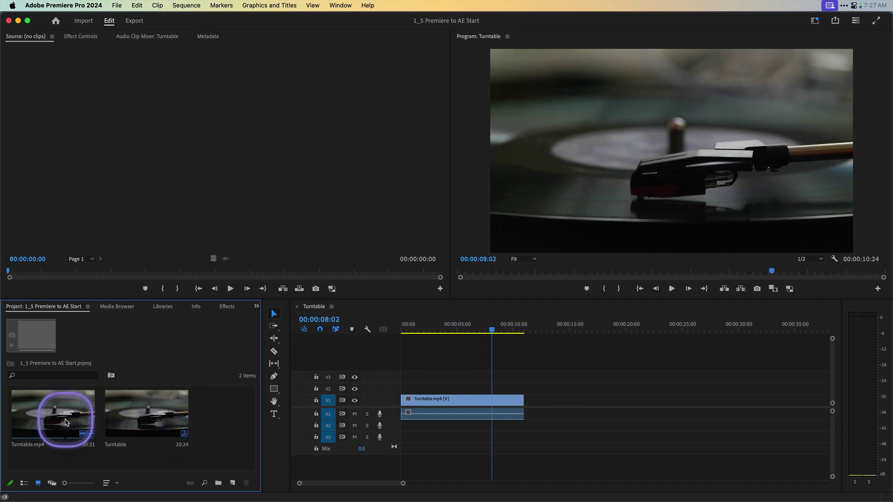
{"action": "double_click", "coordinate": [66, 421]}
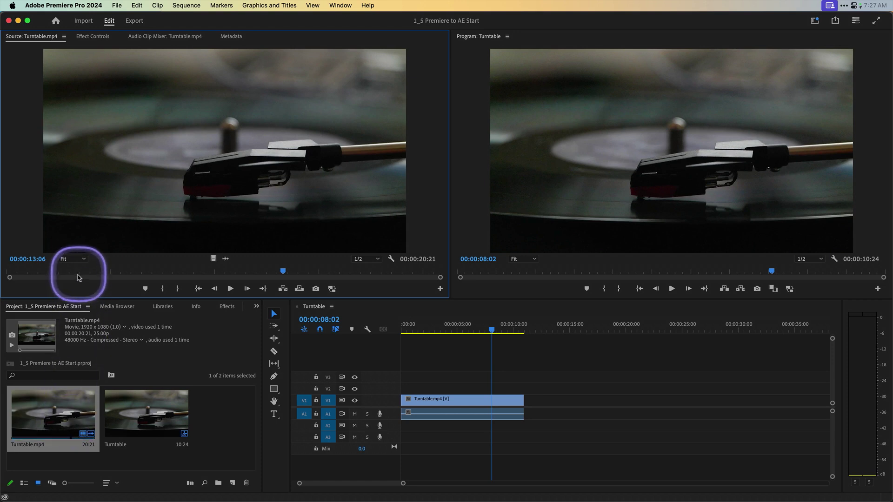
{"action": "left_click", "coordinate": [169, 271]}
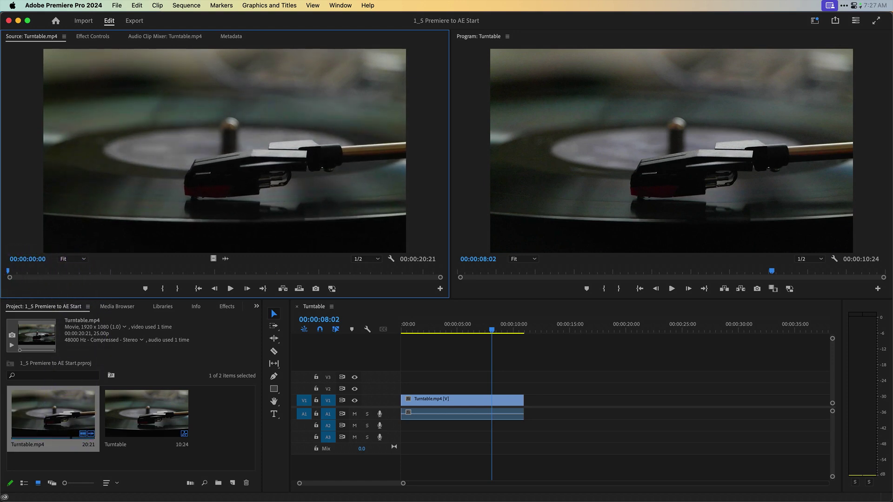
{"action": "left_click_drag", "start_coordinate": [199, 264], "coordinate": [476, 282]}
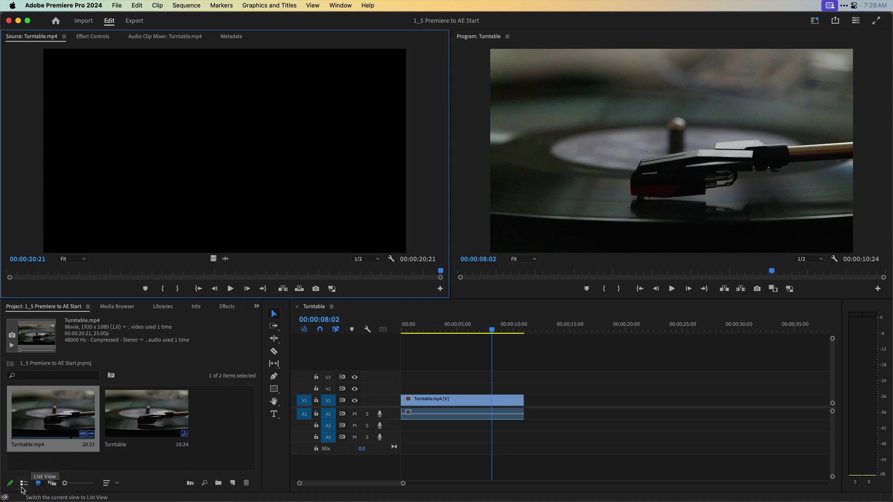
Step: Show the project items as a list and open the sequence's Turntable.mp4 clip in the Source monitor
{"action": "left_click", "coordinate": [23, 485]}
{"action": "left_click", "coordinate": [43, 435]}
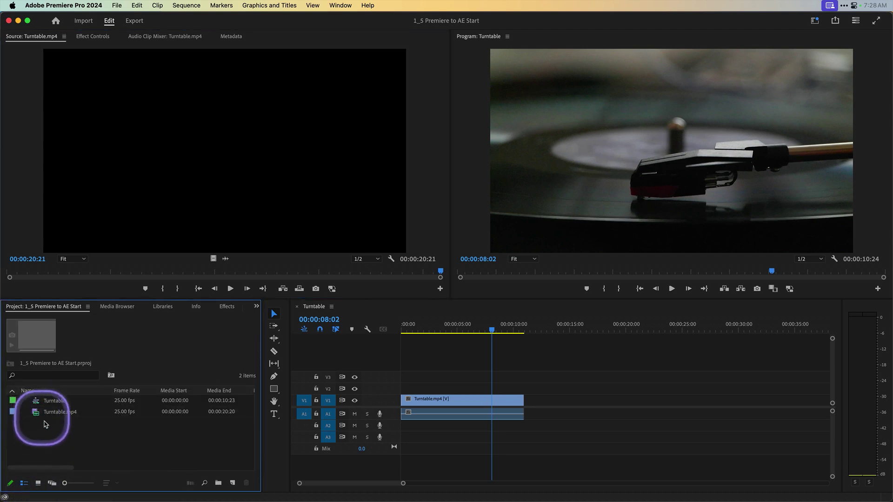
{"action": "left_click", "coordinate": [38, 418]}
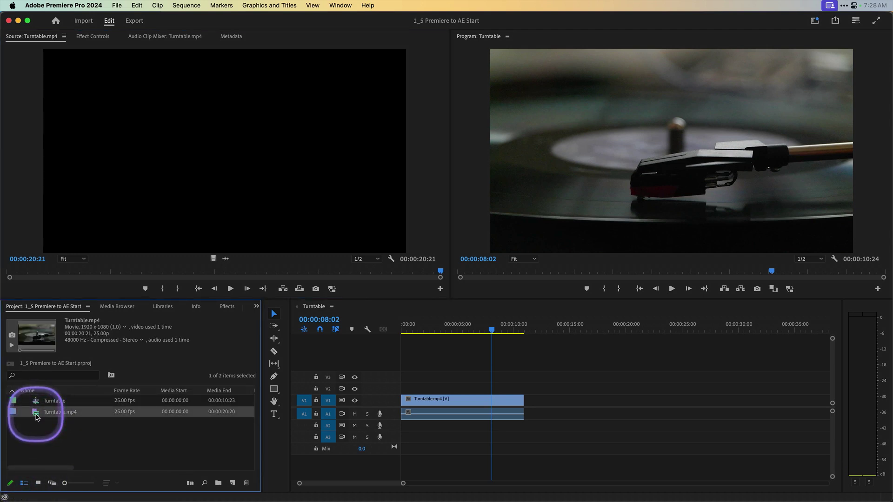
{"action": "left_click", "coordinate": [37, 403]}
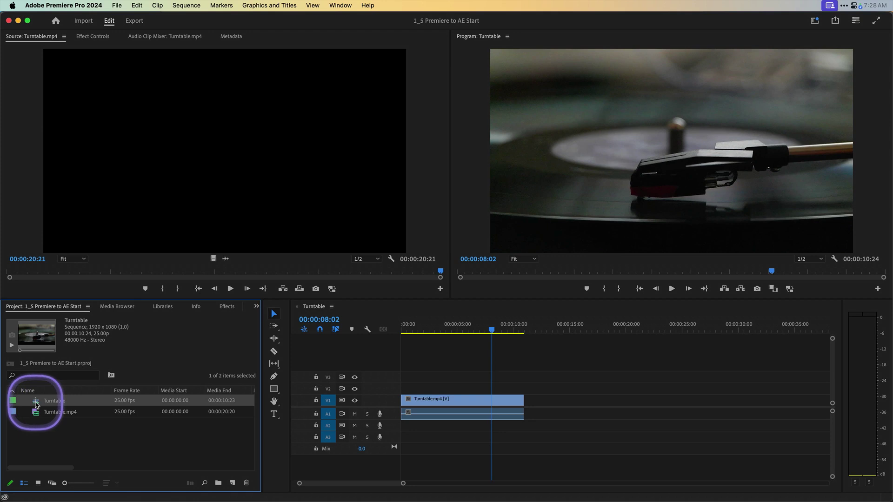
{"action": "left_click", "coordinate": [442, 404]}
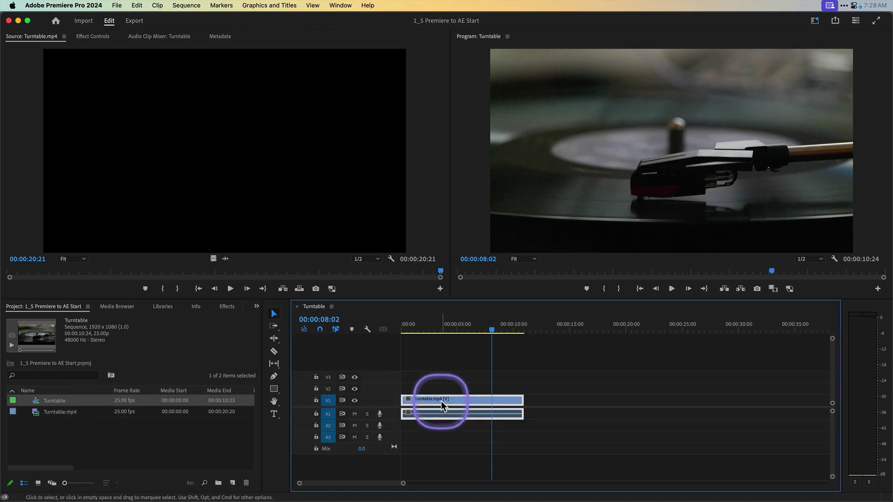
{"action": "double_click", "coordinate": [441, 401]}
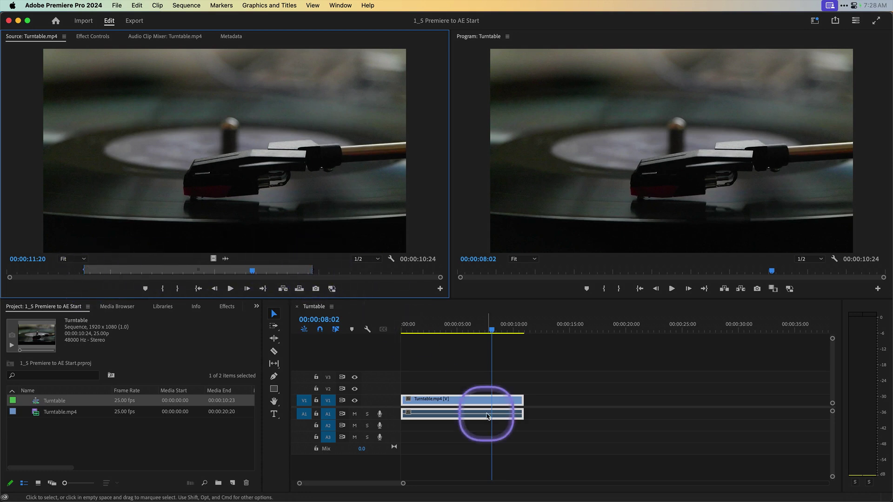
Step: Copy the Turntable.mp4 source clip from the Premiere Pro project and switch to After Effects
{"action": "left_click", "coordinate": [131, 440]}
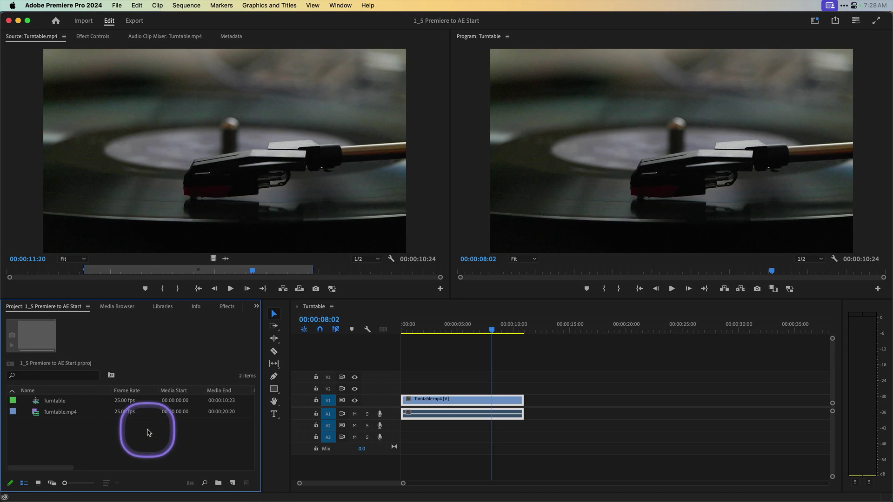
{"action": "left_click", "coordinate": [36, 414]}
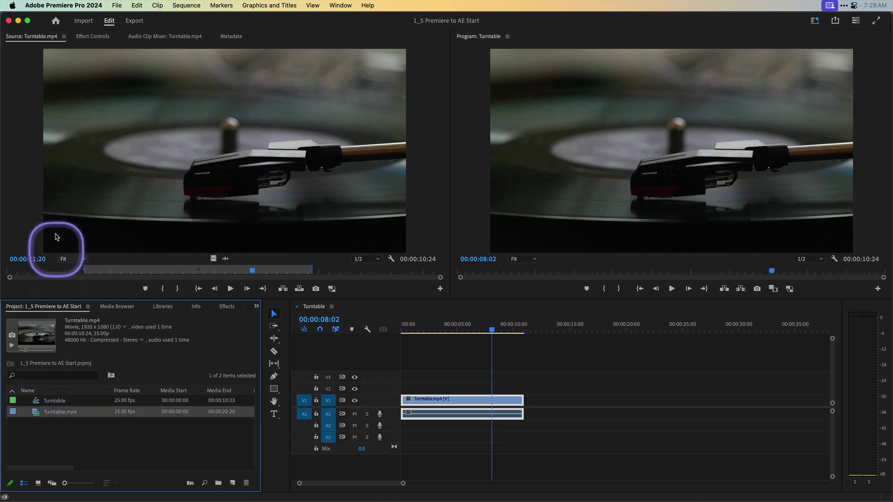
{"action": "left_click", "coordinate": [135, 5]}
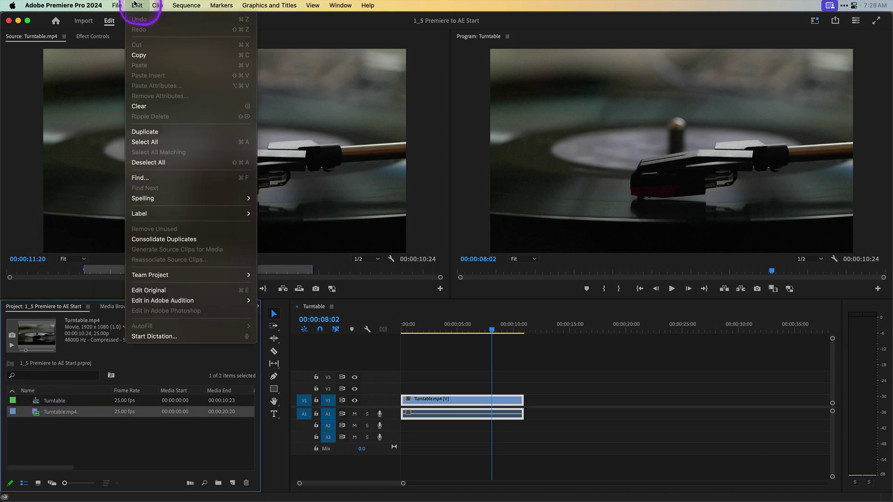
{"action": "left_click", "coordinate": [141, 55]}
{"action": "key", "text": "super+Tab"}
{"action": "key", "text": "super+Tab"}
{"action": "key", "text": "super+Tab"}
{"action": "key", "text": "super+Tab"}
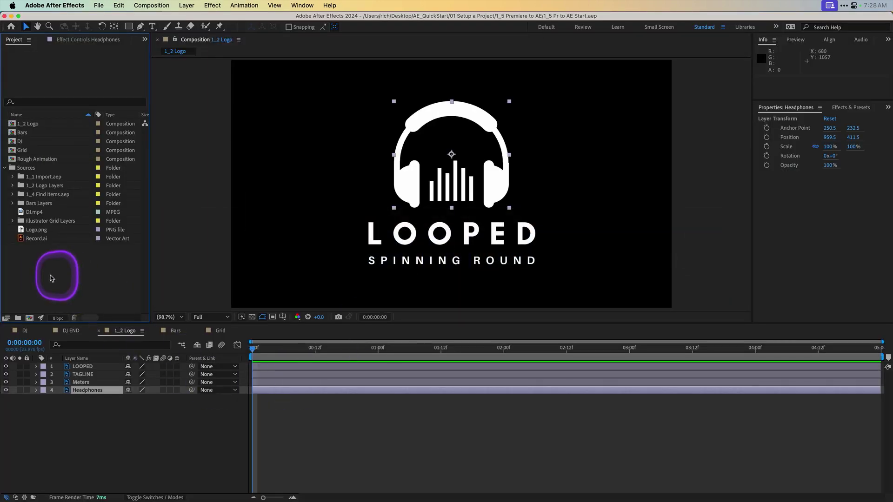
Step: Paste the copied Turntable.mp4 clip into the project, open it as footage, and scrub its first frames
{"action": "left_click", "coordinate": [118, 5]}
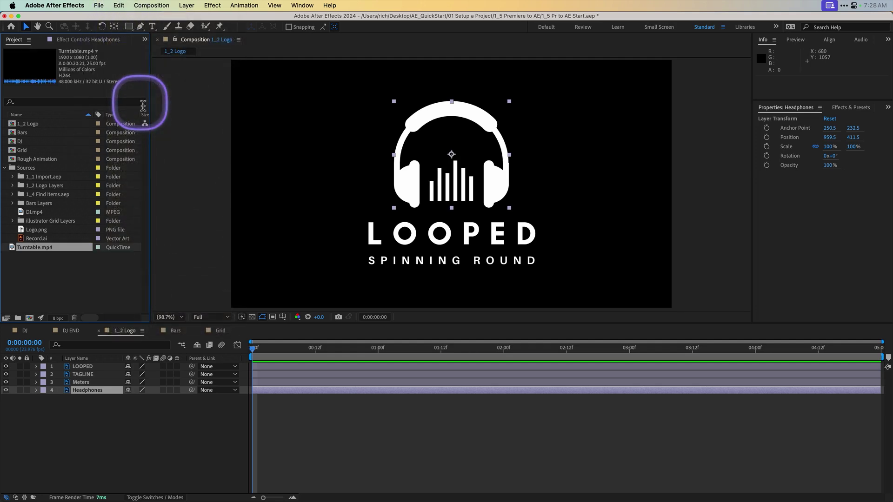
{"action": "double_click", "coordinate": [12, 247]}
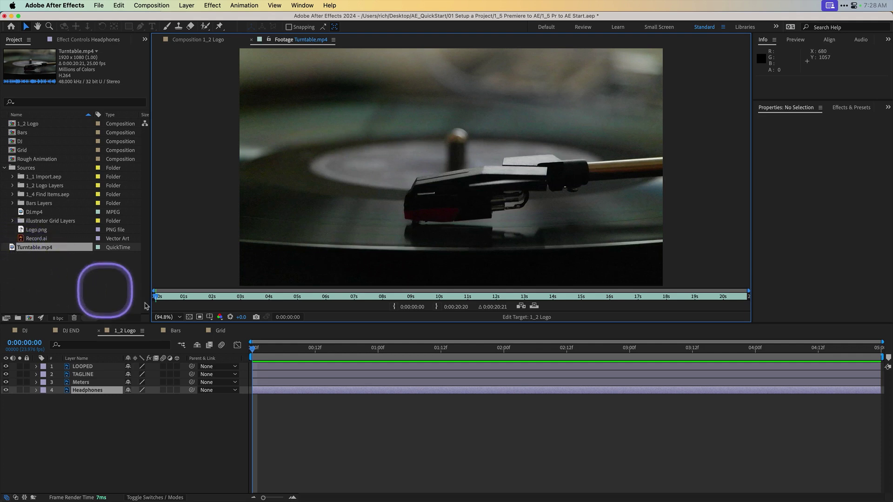
{"action": "left_click_drag", "start_coordinate": [156, 297], "coordinate": [159, 322]}
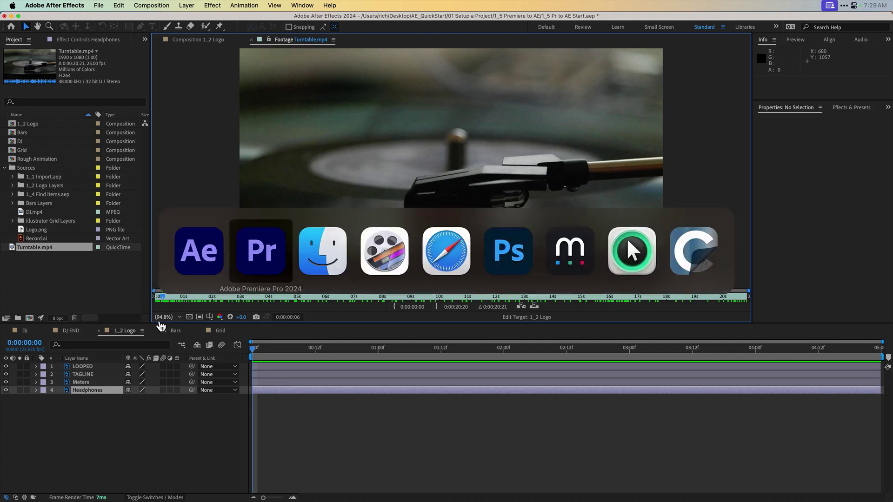
Step: Switch to Premiere Pro, copy the Turntable sequence from the project, and return to After Effects
{"action": "key", "text": "super+Tab"}
{"action": "left_click", "coordinate": [56, 431]}
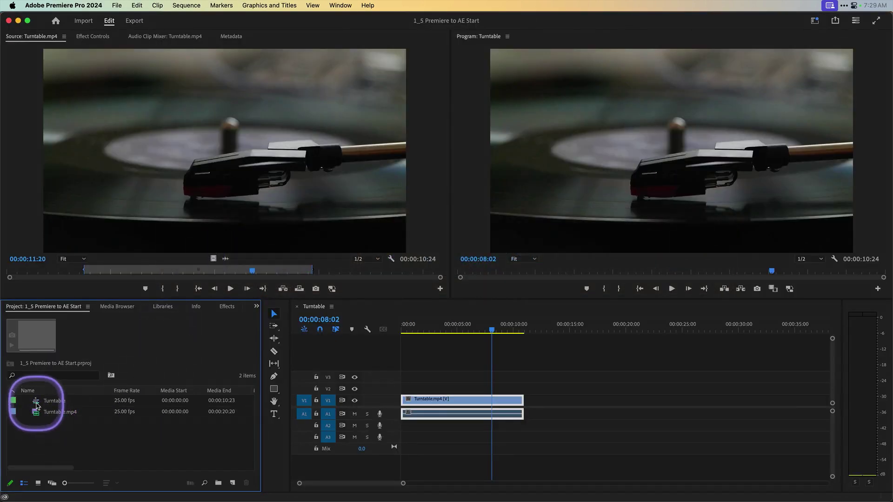
{"action": "left_click", "coordinate": [37, 403]}
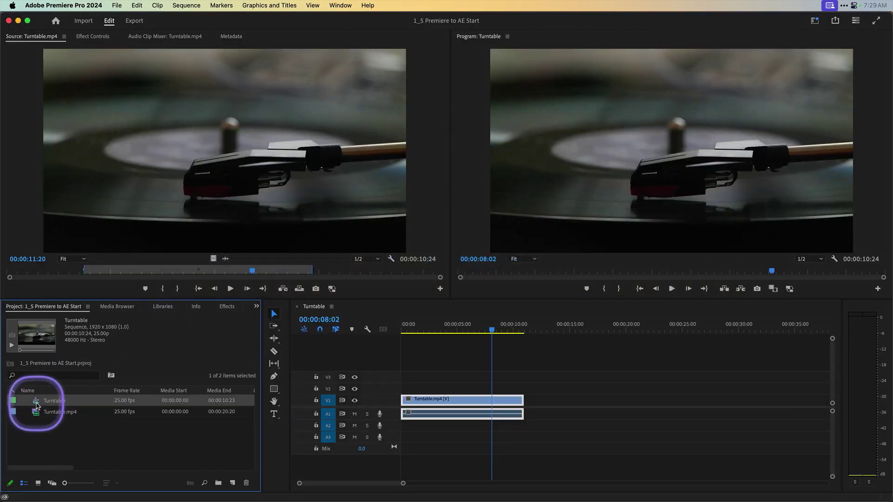
{"action": "left_click", "coordinate": [138, 7]}
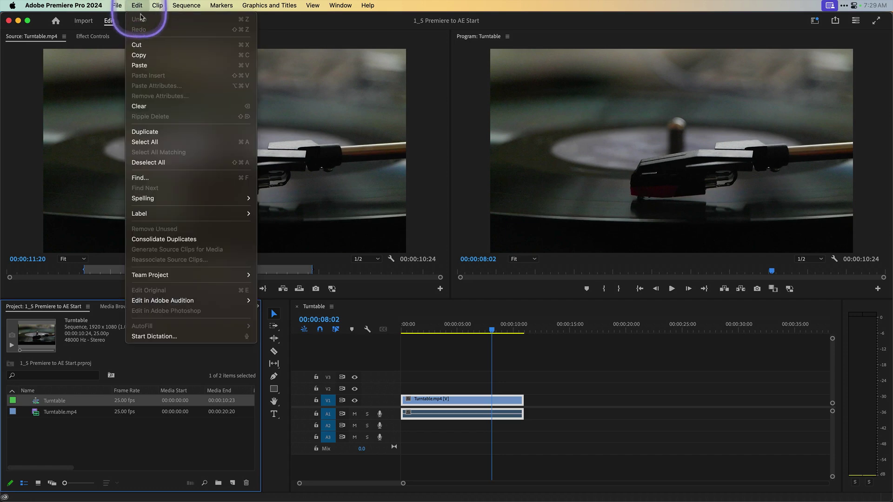
{"action": "left_click", "coordinate": [138, 55]}
{"action": "key", "text": "super+Tab"}
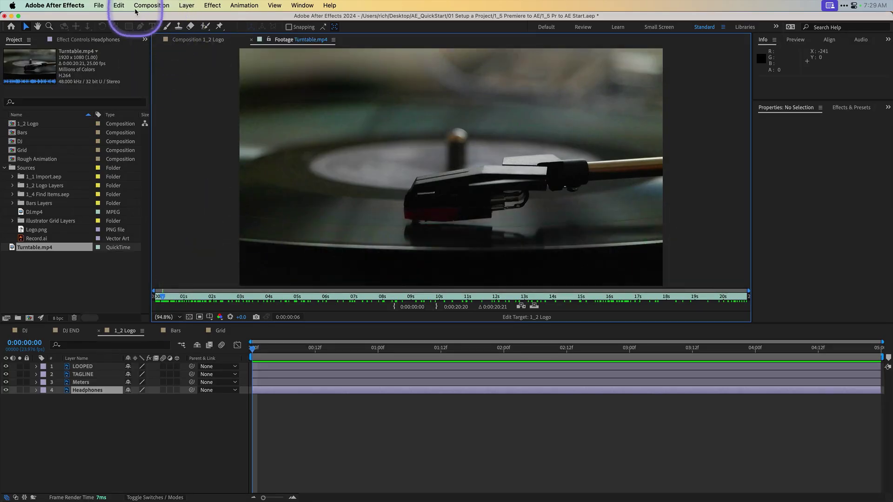
Step: Deselect the project items and paste the copied Turntable sequence into the project
{"action": "left_click", "coordinate": [119, 5]}
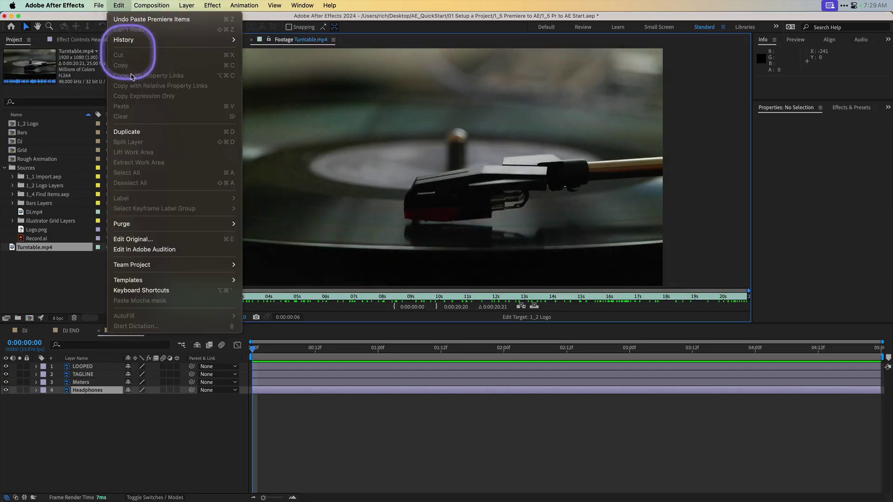
{"action": "left_click", "coordinate": [38, 275]}
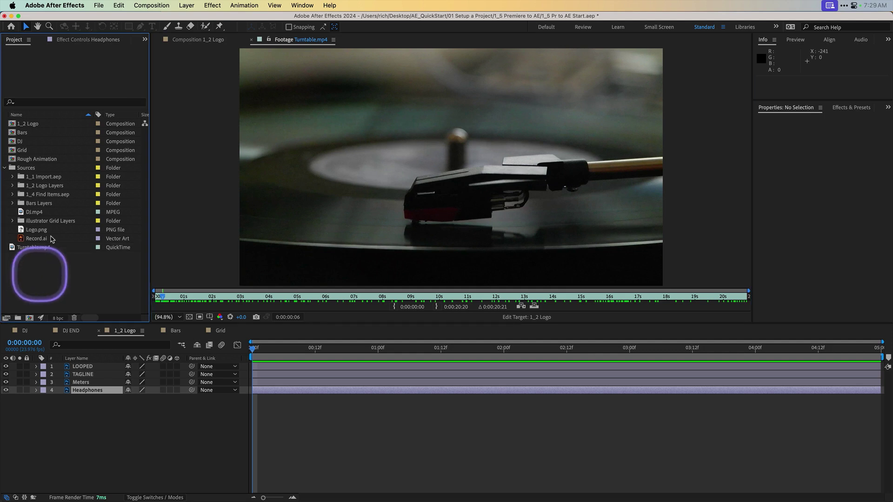
{"action": "left_click", "coordinate": [119, 6]}
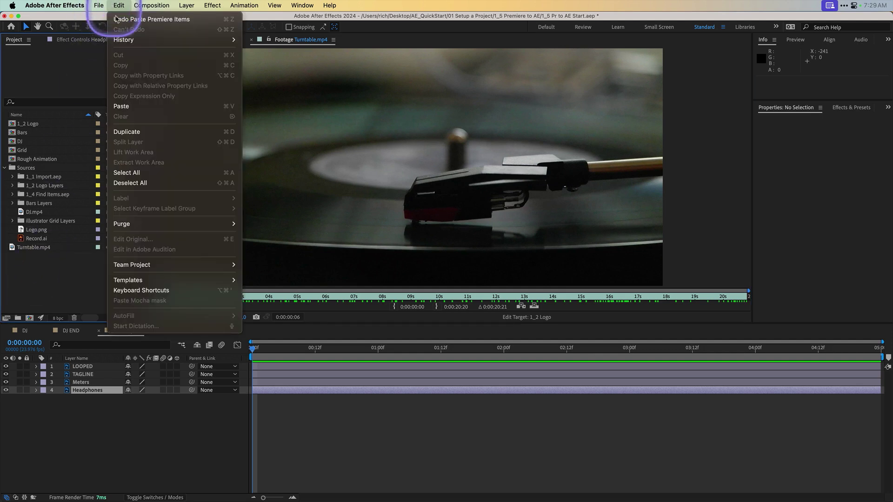
{"action": "left_click", "coordinate": [131, 107]}
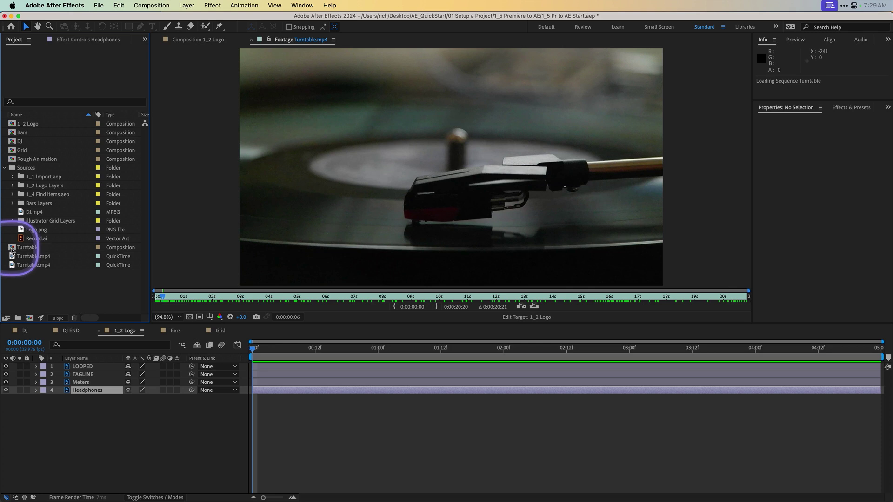
Step: Open the pasted Turntable composition, scrub through it, return to its start, and open the Turntable.mp4 layer for viewing
{"action": "double_click", "coordinate": [12, 248]}
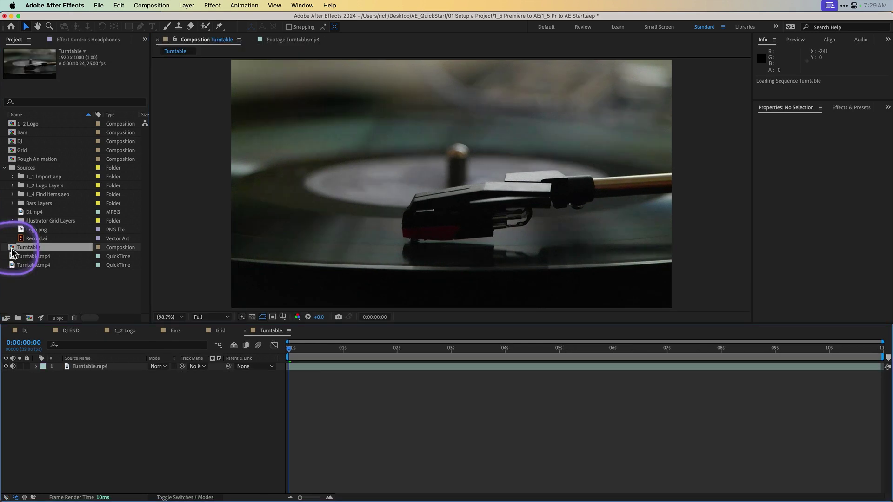
{"action": "left_click", "coordinate": [321, 349]}
{"action": "left_click_drag", "start_coordinate": [342, 355], "coordinate": [440, 350]}
{"action": "key", "text": "Home"}
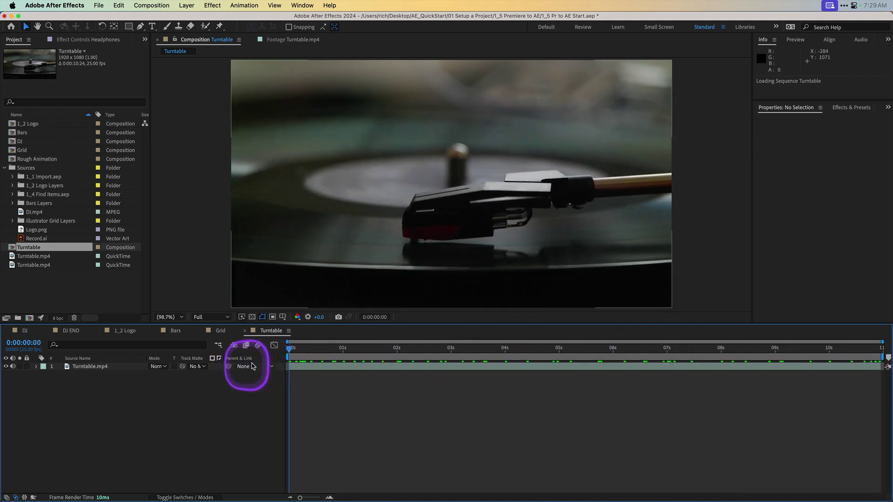
{"action": "double_click", "coordinate": [93, 367]}
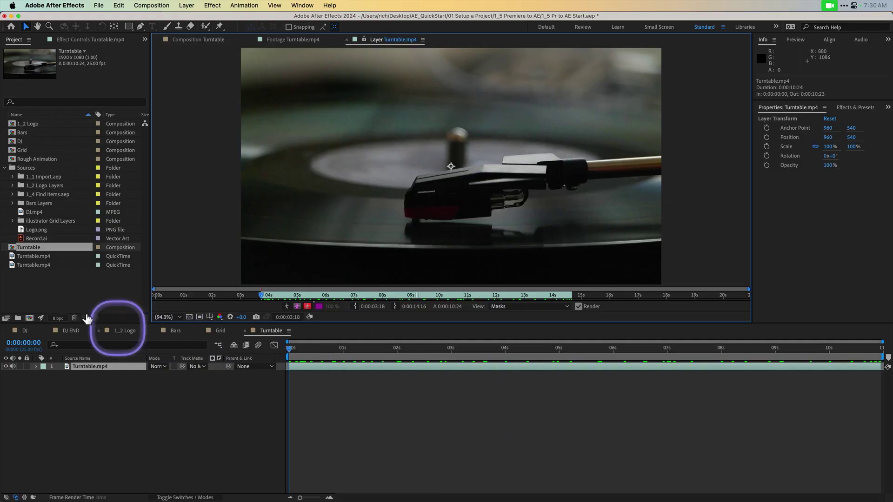
Step: Delete the pasted Turntable composition and both Turntable.mp4 footage items from the project
{"action": "left_click", "coordinate": [62, 292]}
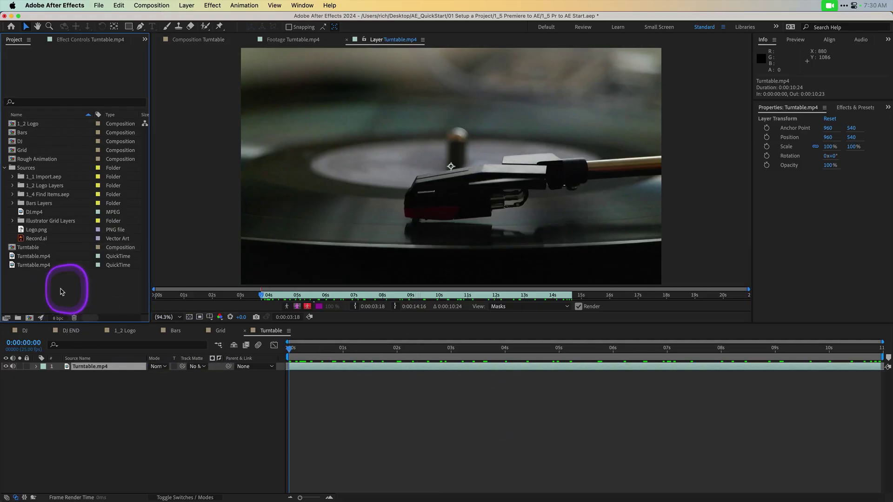
{"action": "left_click_drag", "start_coordinate": [42, 289], "coordinate": [12, 253]}
{"action": "key", "text": "Delete"}
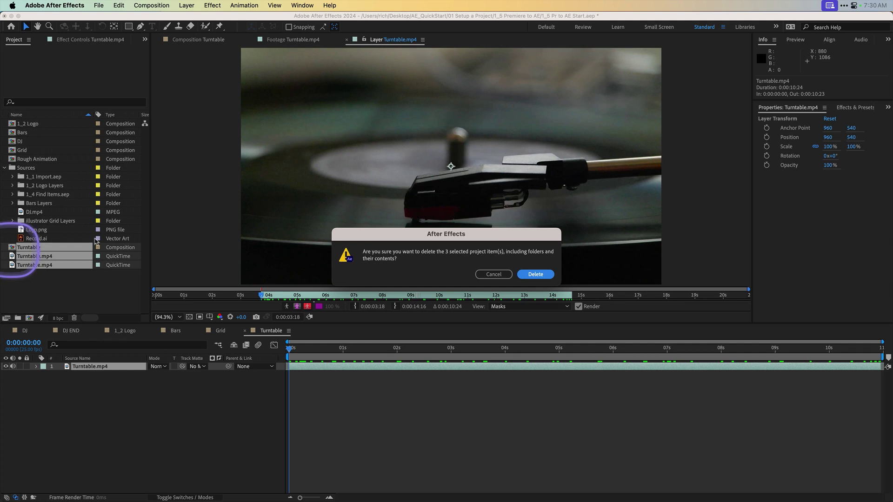
{"action": "left_click", "coordinate": [532, 274]}
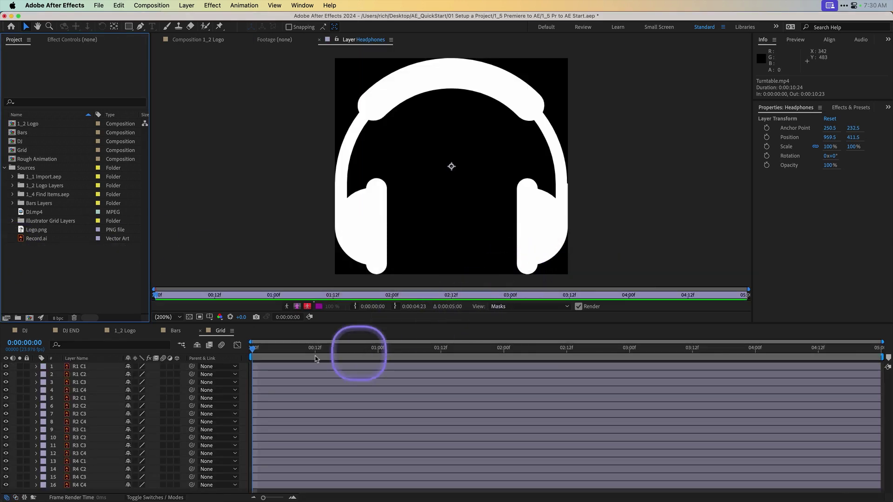
Step: Start importing a Premiere Pro sequence through Dynamic Link and browse to Desktop/AE_QuickStart/01 Setup a Project/1_5 Premiere to AE
{"action": "left_click", "coordinate": [100, 5]}
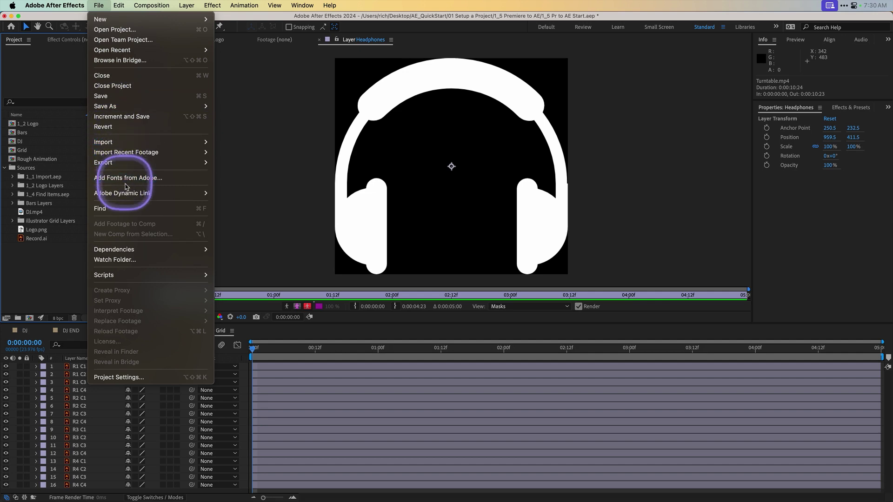
{"action": "mouse_move", "coordinate": [127, 194]}
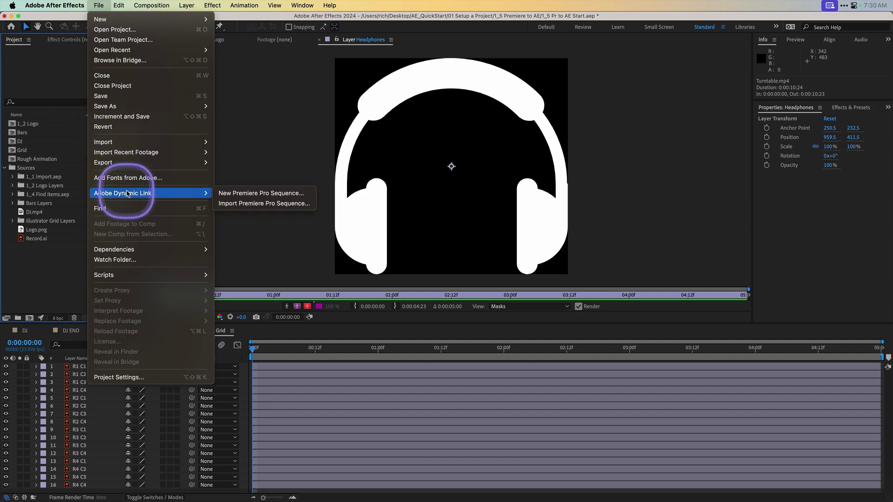
{"action": "left_click", "coordinate": [246, 207]}
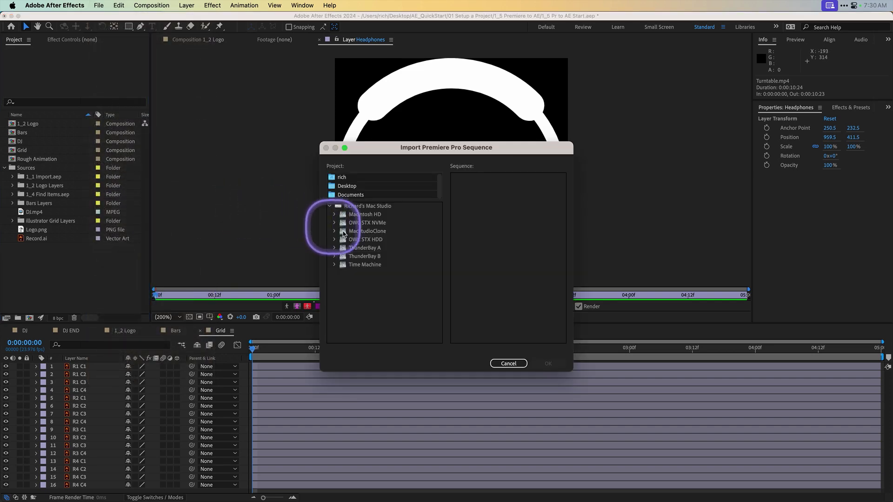
{"action": "left_click", "coordinate": [356, 187]}
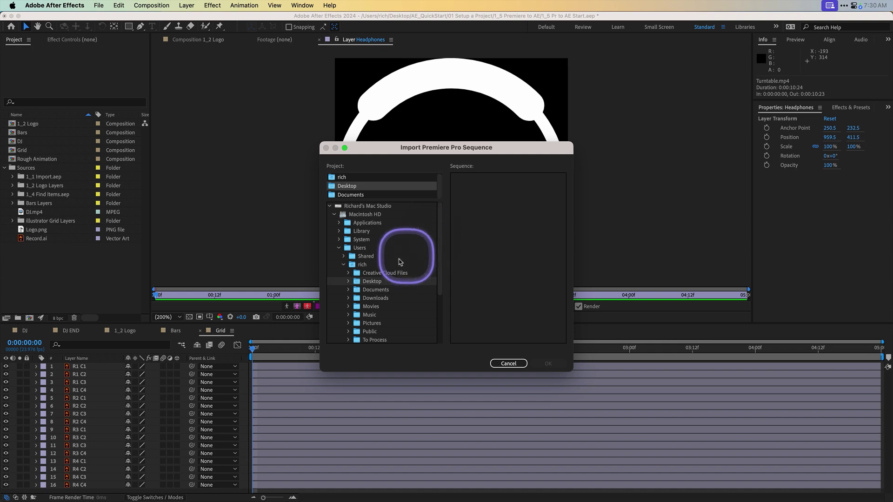
{"action": "scroll", "coordinate": [393, 273], "scroll_direction": "down", "scroll_amount": 1}
{"action": "scroll", "coordinate": [390, 273], "scroll_direction": "down", "scroll_amount": 4}
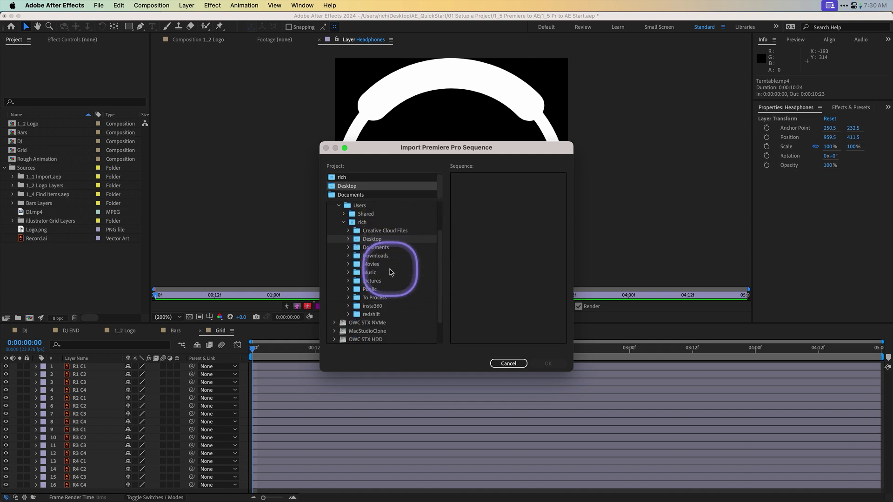
{"action": "left_click", "coordinate": [348, 239]}
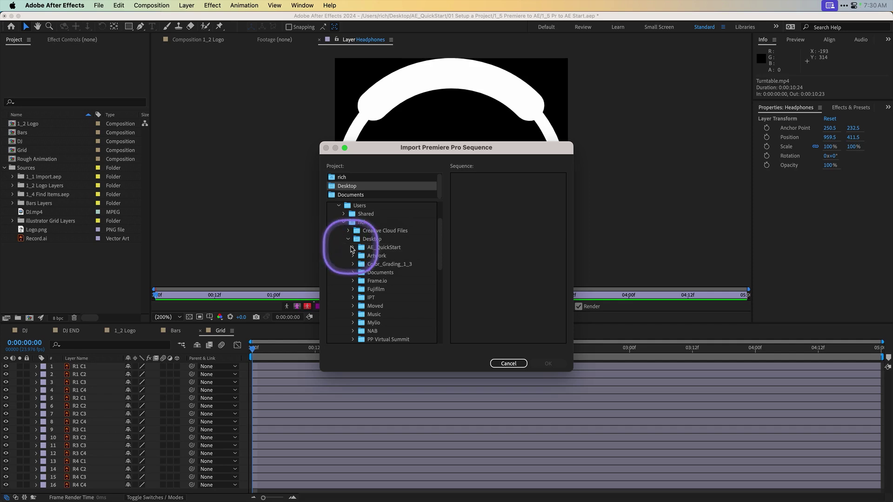
{"action": "left_click", "coordinate": [352, 249]}
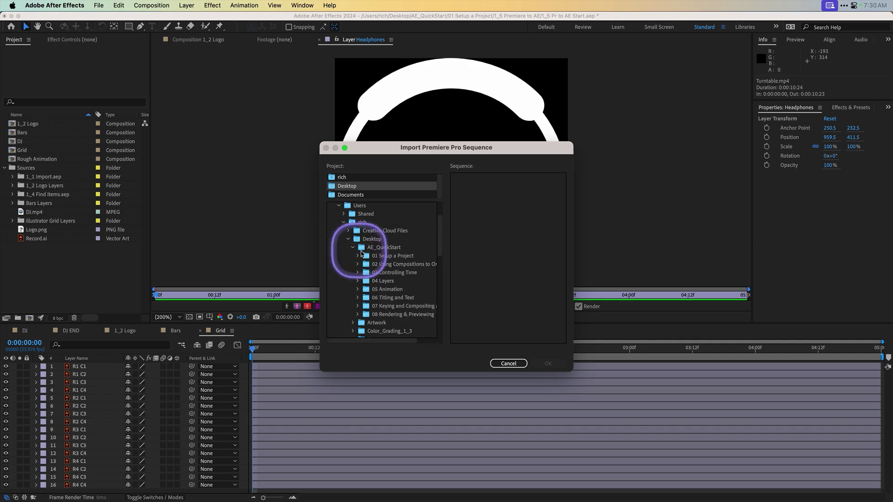
{"action": "left_click", "coordinate": [357, 257]}
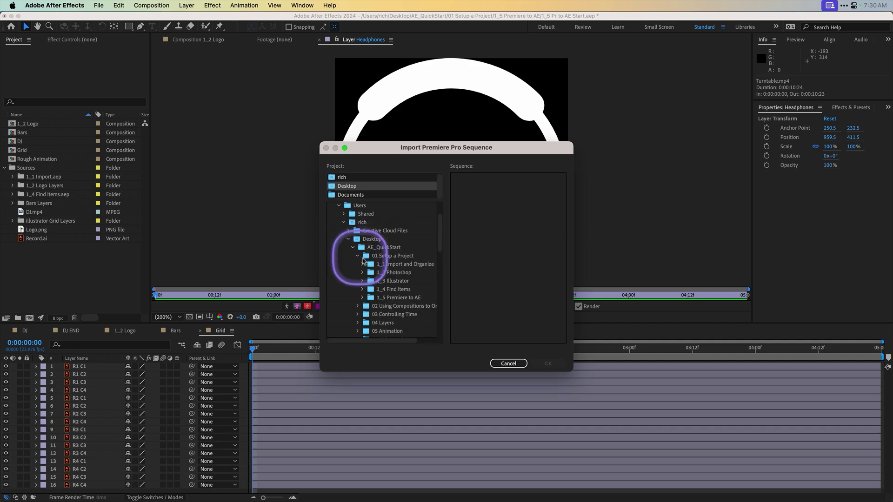
{"action": "left_click", "coordinate": [362, 298]}
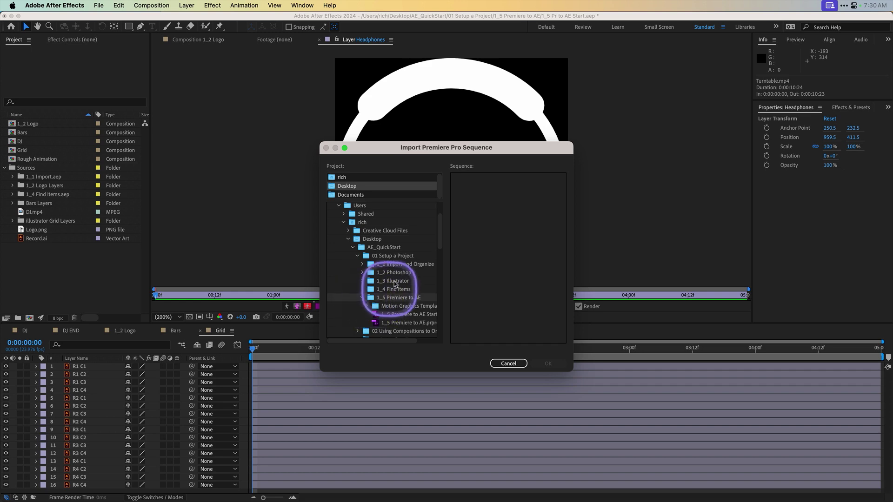
Step: Enlarge the import dialog, choose the 1_5 Premiere to AE Start.prproj project, and import its Turntable sequence
{"action": "scroll", "coordinate": [399, 269], "scroll_direction": "down", "scroll_amount": 1}
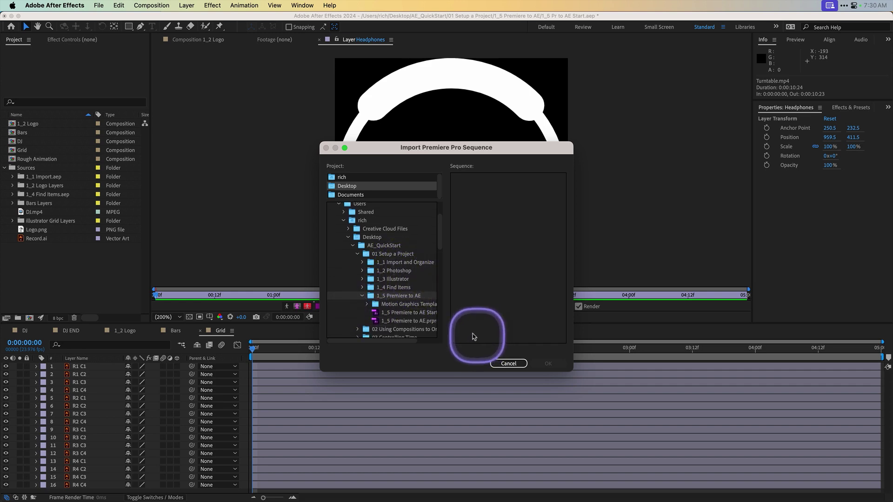
{"action": "left_click", "coordinate": [420, 316]}
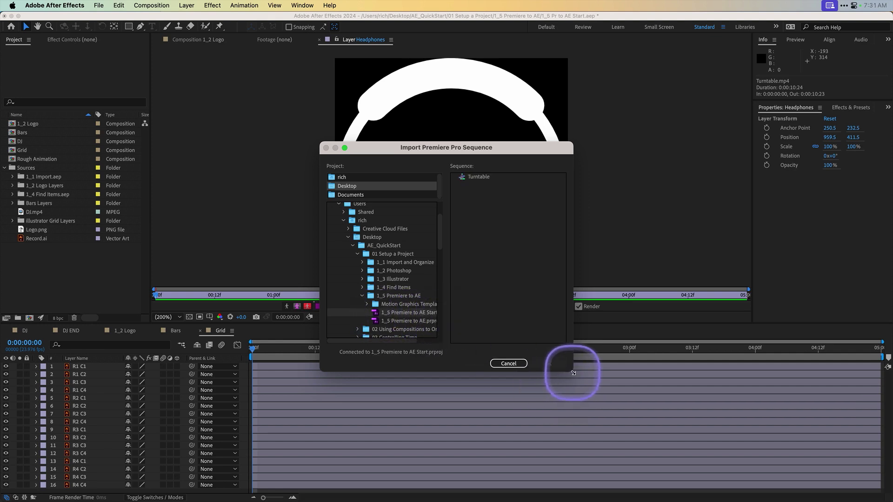
{"action": "left_click_drag", "start_coordinate": [573, 371], "coordinate": [727, 405]}
{"action": "left_click", "coordinate": [435, 323]}
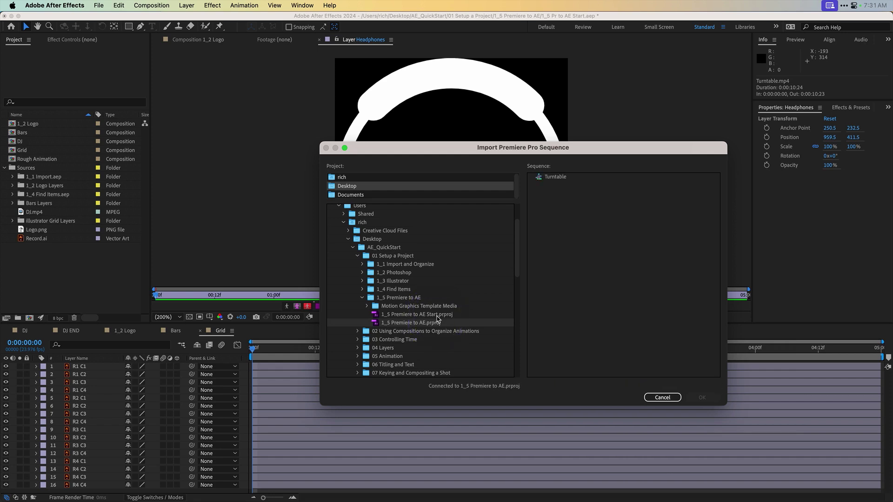
{"action": "left_click", "coordinate": [436, 315]}
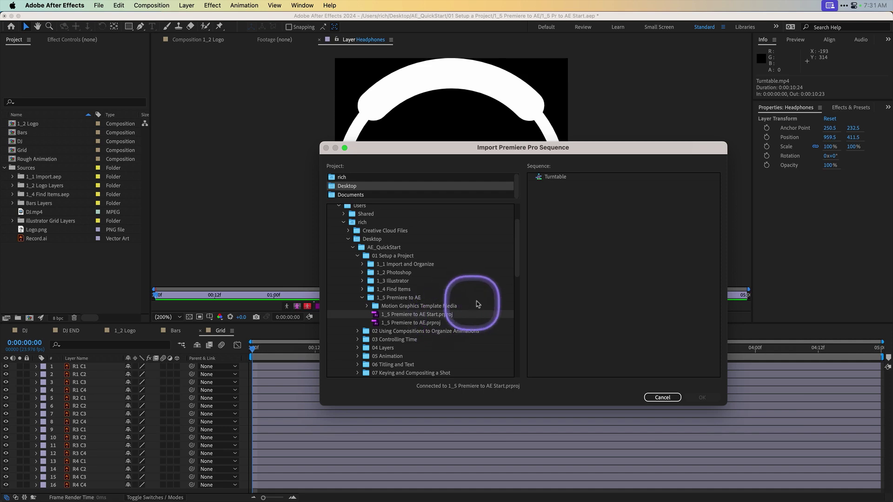
{"action": "left_click", "coordinate": [557, 179]}
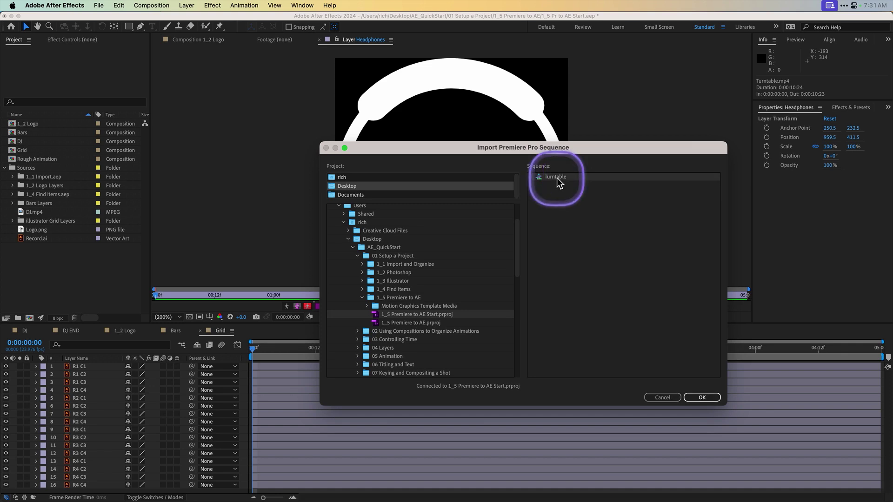
{"action": "left_click", "coordinate": [712, 397]}
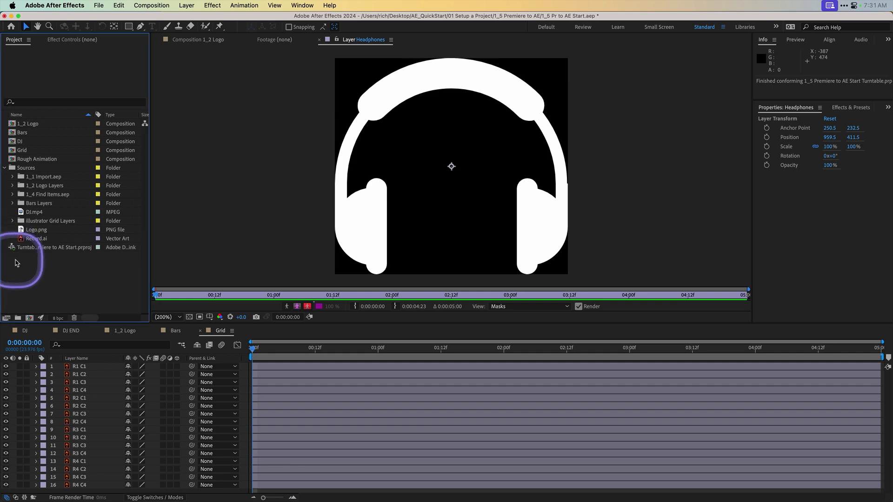
Step: Open the linked Turntable sequence in the footage viewer and collapse the Sources folder
{"action": "double_click", "coordinate": [13, 248]}
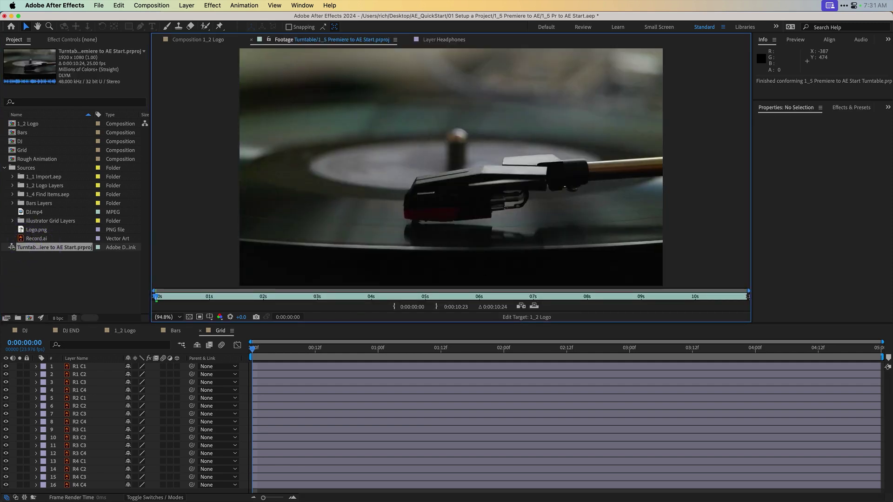
{"action": "left_click", "coordinate": [4, 168]}
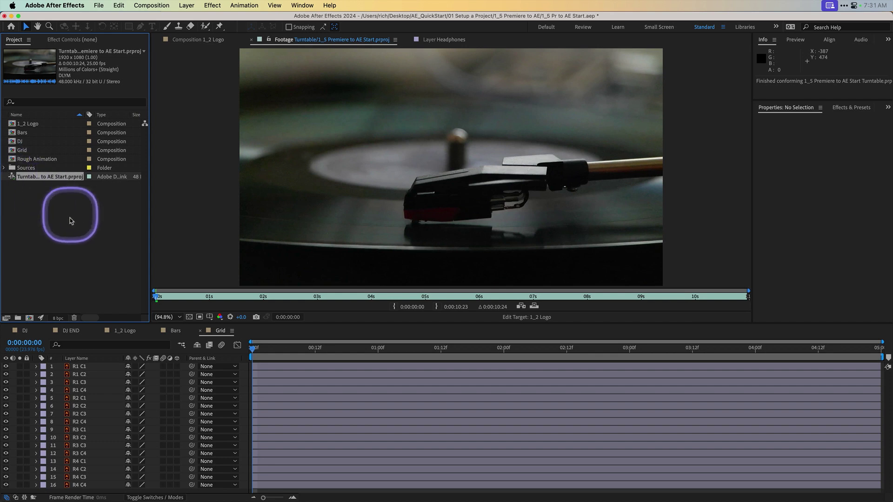
{"action": "double_click", "coordinate": [12, 178]}
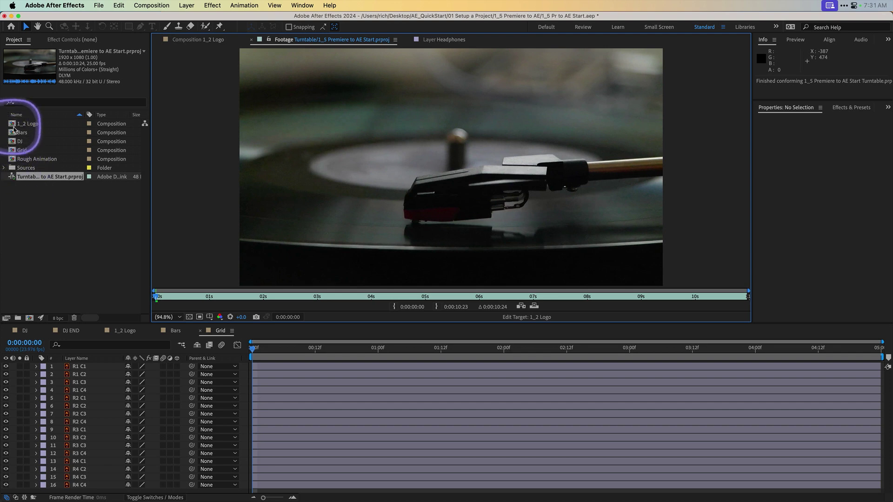
Step: View the Grid composition, then create a single composition from the linked Turntable sequence and Grid, using the Turntable dimensions
{"action": "left_click", "coordinate": [13, 150]}
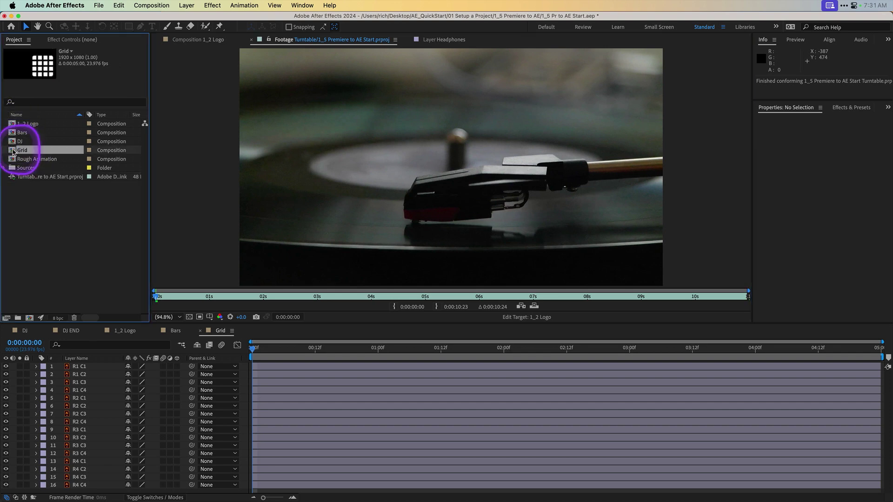
{"action": "double_click", "coordinate": [14, 152]}
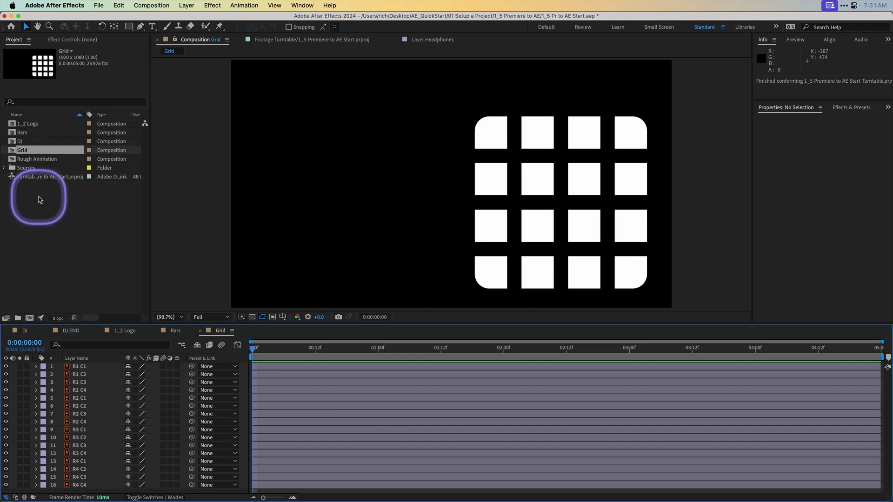
{"action": "left_click", "coordinate": [14, 179]}
{"action": "left_click", "coordinate": [14, 151], "text": "super"}
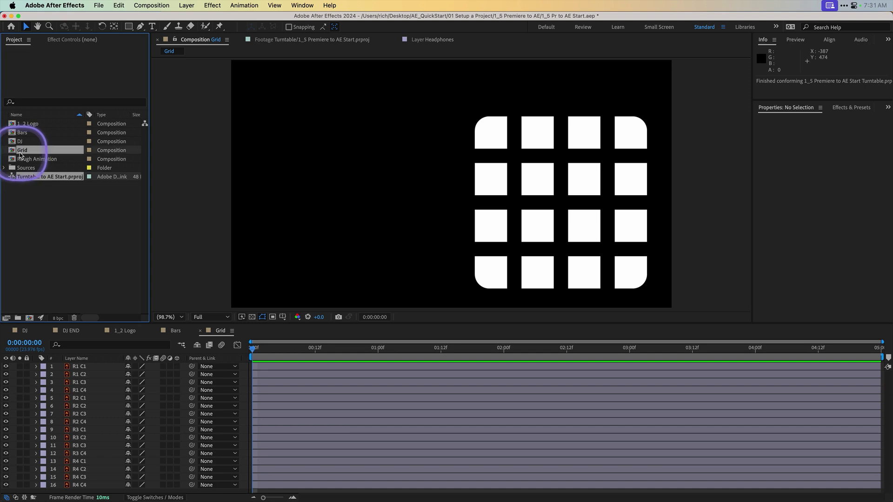
{"action": "left_click_drag", "start_coordinate": [14, 151], "coordinate": [30, 319]}
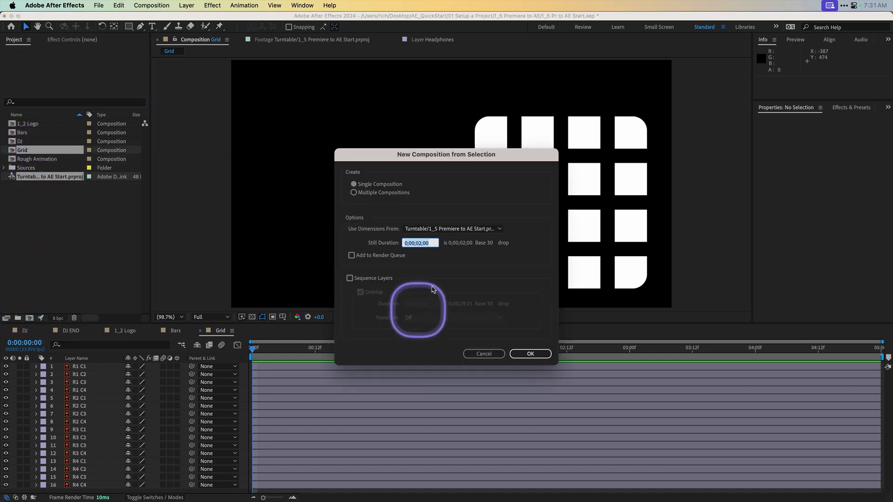
{"action": "left_click", "coordinate": [530, 354]}
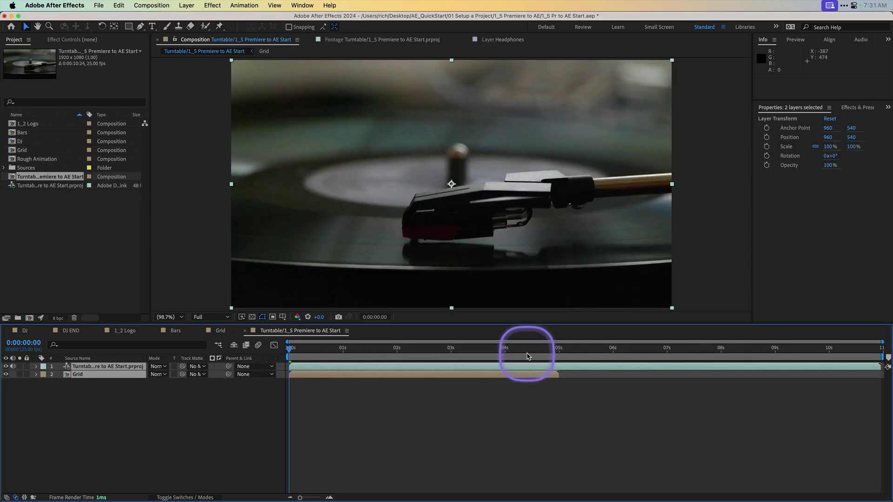
Step: Move the Grid layer above the Turntable layer and scrub the composition to 0:00:05:00
{"action": "left_click", "coordinate": [93, 397]}
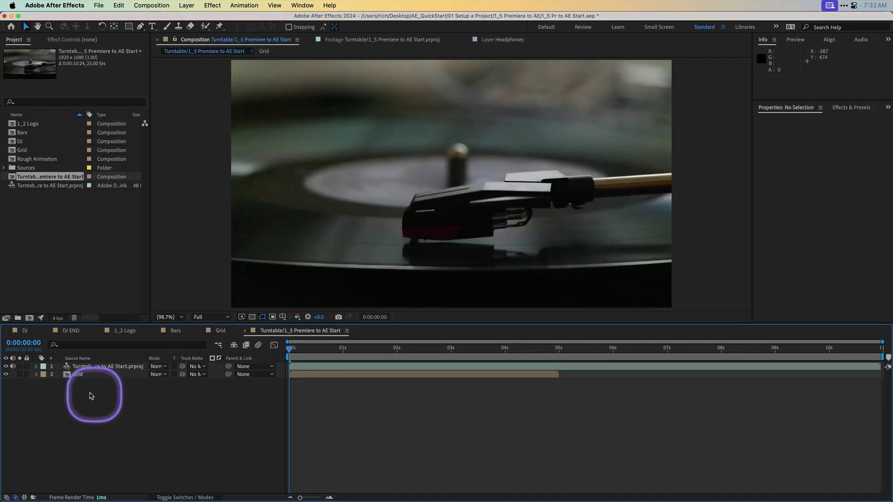
{"action": "left_click", "coordinate": [75, 375]}
{"action": "left_click_drag", "start_coordinate": [75, 378], "coordinate": [79, 365]}
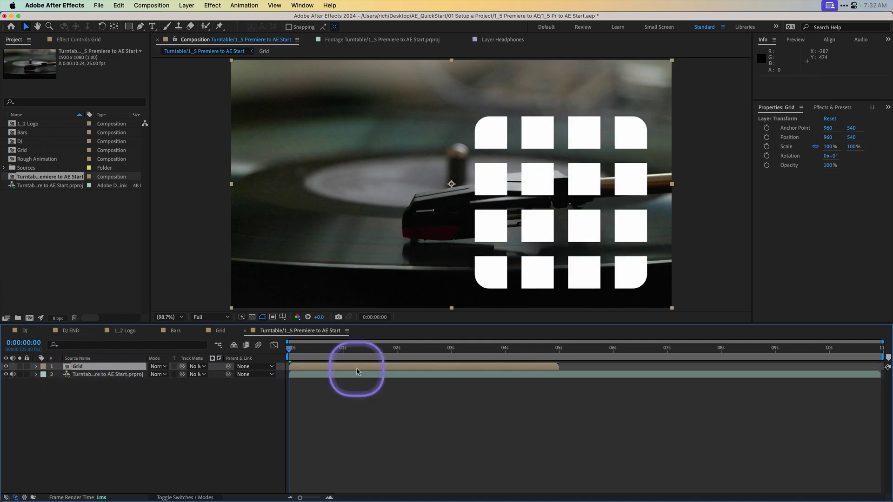
{"action": "left_click_drag", "start_coordinate": [314, 352], "coordinate": [555, 355]}
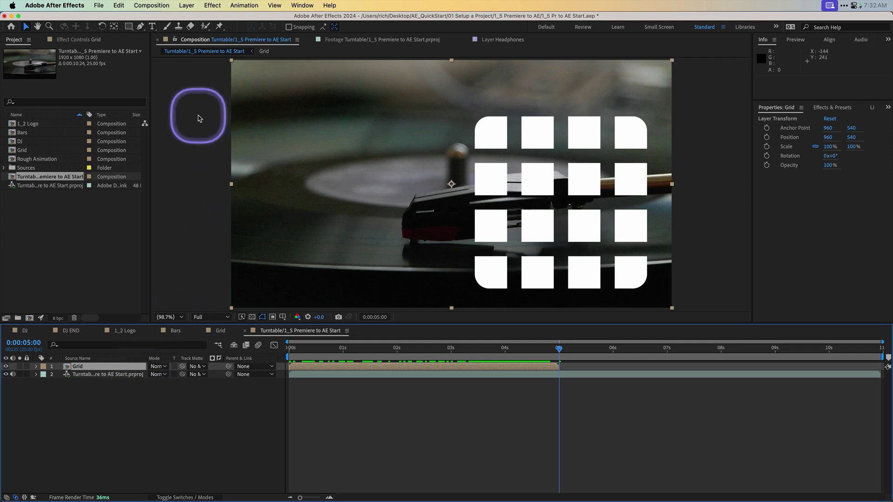
Step: Set the Turntable composition's duration to 0:00:05:00, scrub through it, and return to its start
{"action": "left_click", "coordinate": [162, 5]}
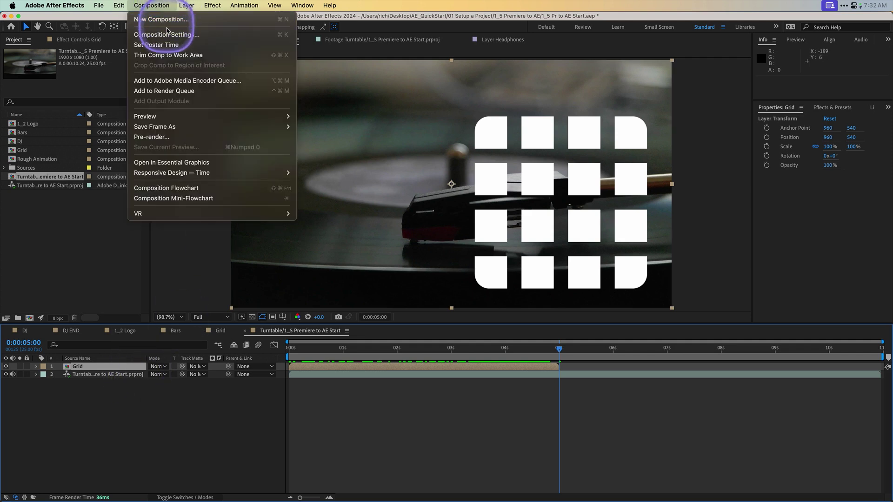
{"action": "left_click", "coordinate": [163, 34]}
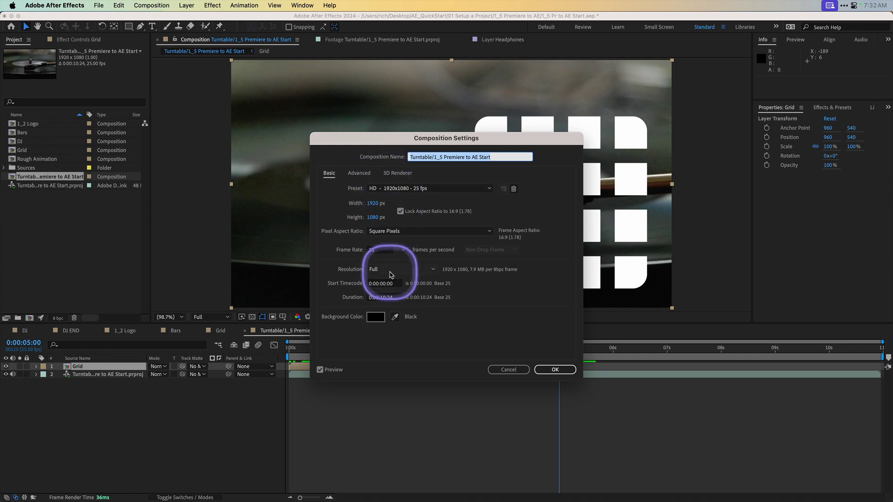
{"action": "left_click", "coordinate": [390, 298]}
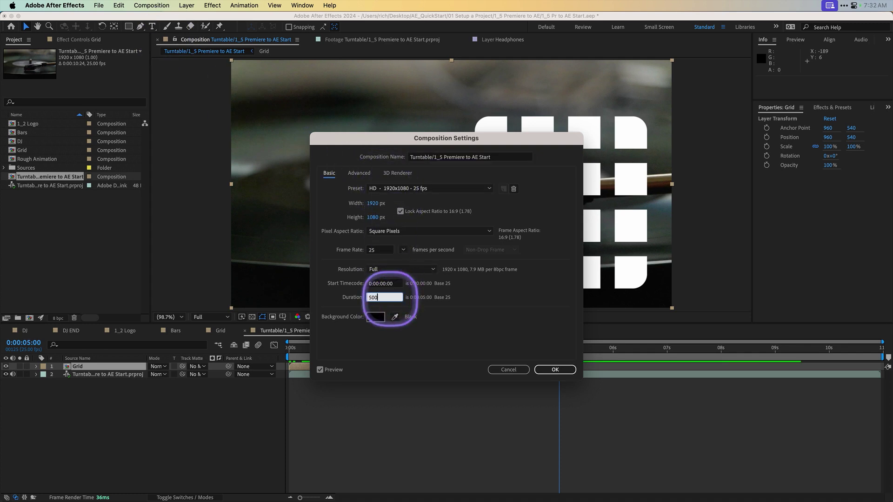
{"action": "key", "text": "Return"}
{"action": "left_click", "coordinate": [338, 349]}
{"action": "left_click_drag", "start_coordinate": [338, 352], "coordinate": [408, 351]}
{"action": "left_click", "coordinate": [288, 349]}
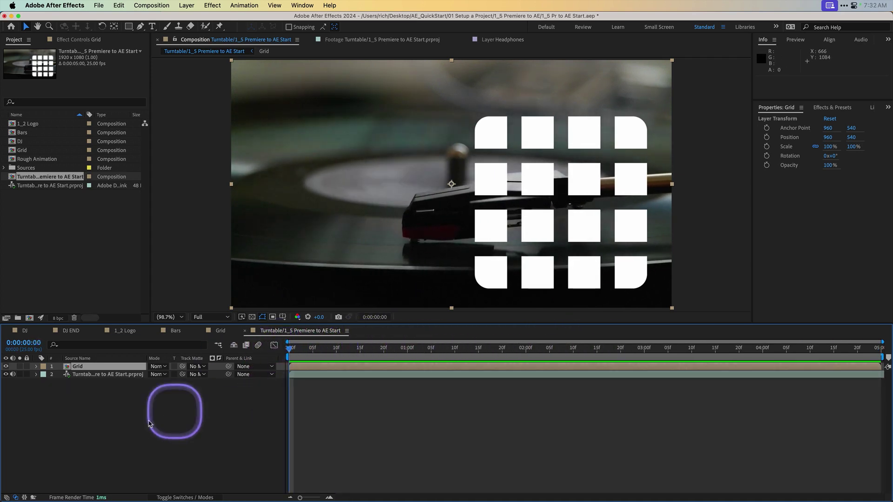
Step: Set the Grid layer's blending mode to Soft Light, scrub through the result, and return to the composition's start
{"action": "left_click", "coordinate": [132, 413]}
{"action": "left_click", "coordinate": [109, 368]}
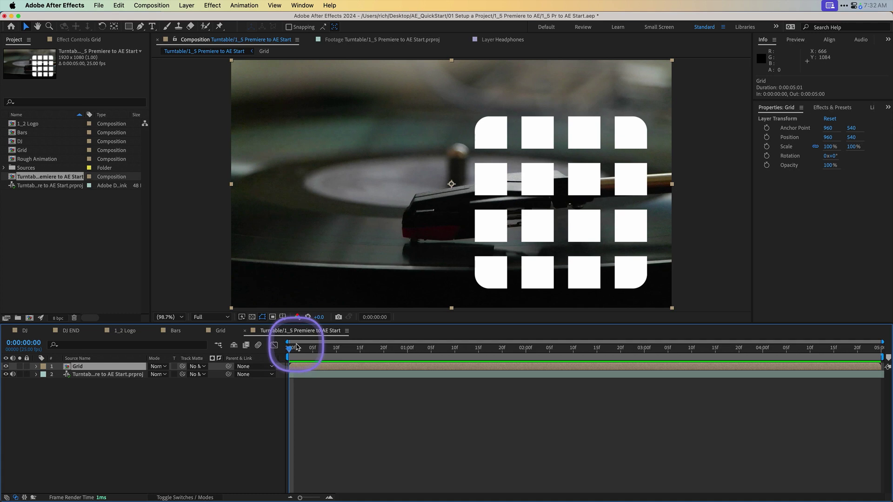
{"action": "left_click", "coordinate": [157, 366]}
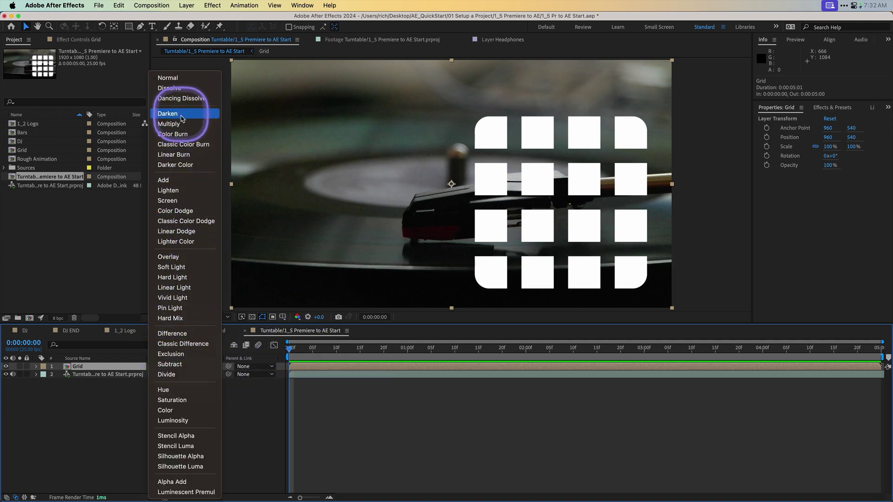
{"action": "left_click", "coordinate": [182, 268]}
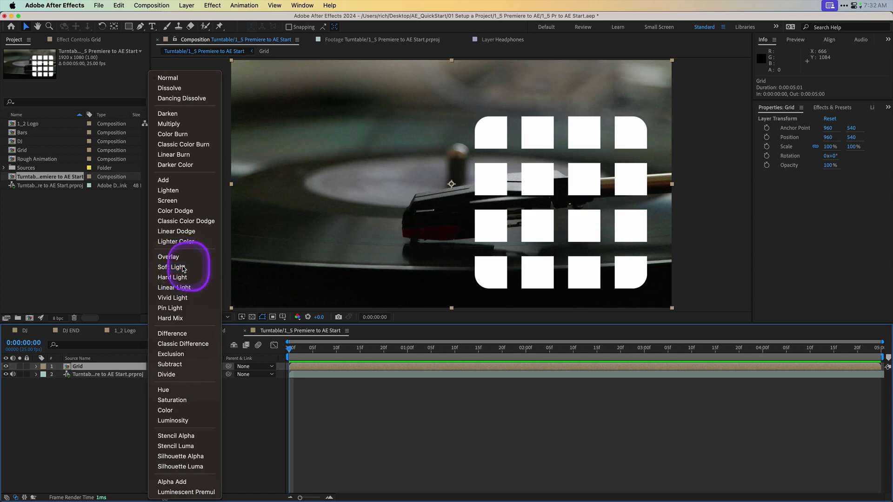
{"action": "left_click_drag", "start_coordinate": [298, 350], "coordinate": [251, 366]}
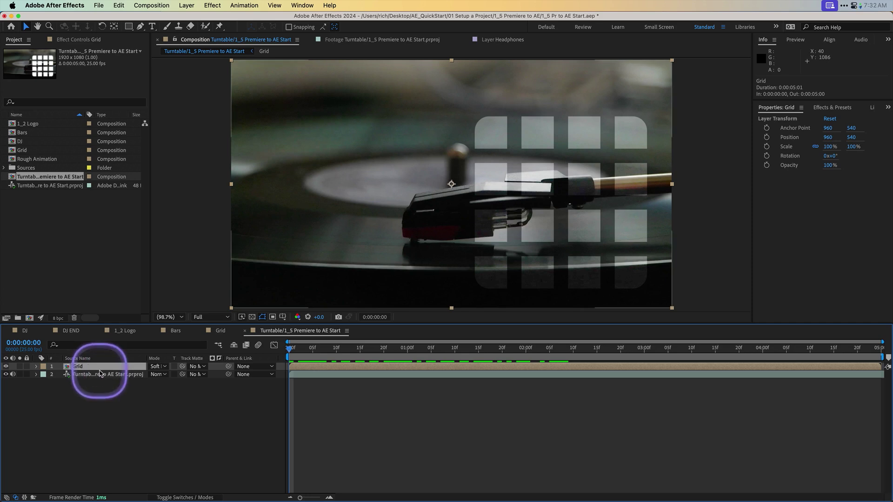
Step: Set the Grid layer's horizontal position to 167 in the Turntable composition
{"action": "key", "text": "p"}
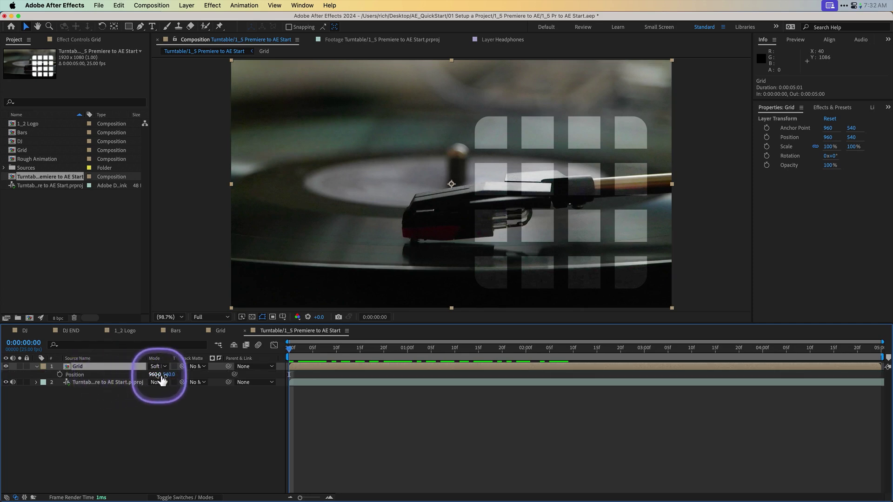
{"action": "left_click_drag", "start_coordinate": [157, 374], "coordinate": [1, 371]}
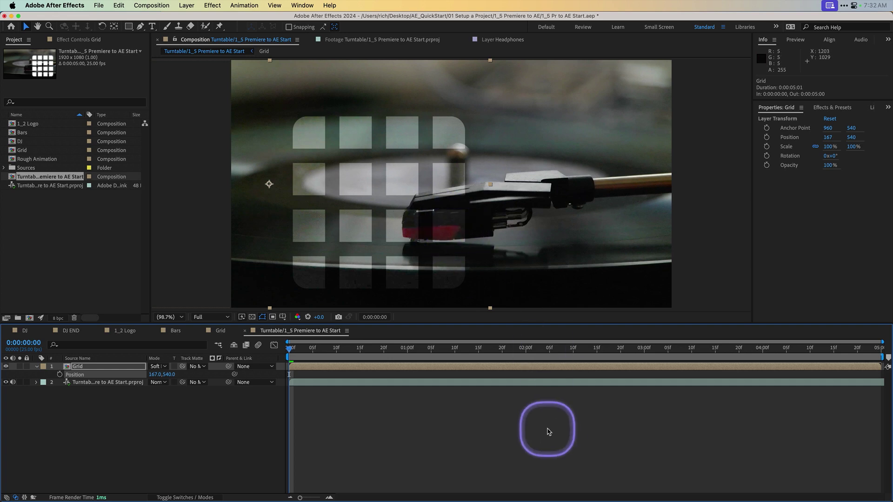
Step: Open the linked Turntable layer's original sequence in Premiere Pro for editing
{"action": "left_click", "coordinate": [124, 387]}
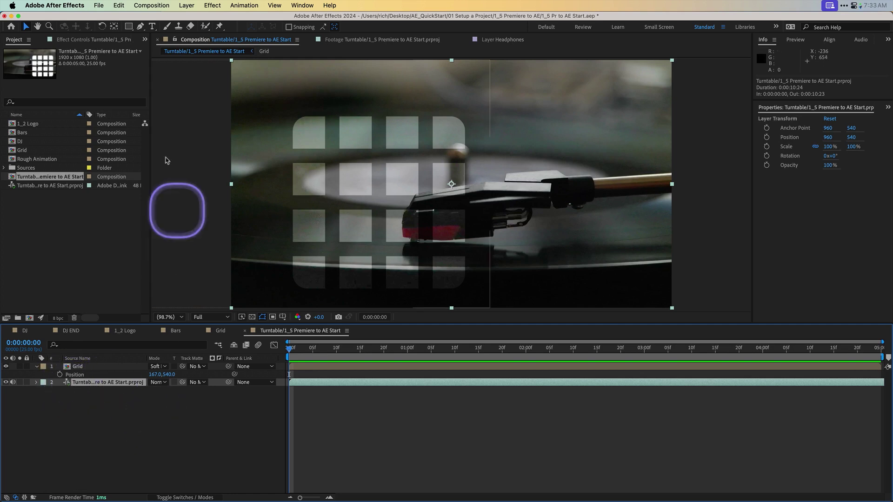
{"action": "left_click", "coordinate": [119, 5]}
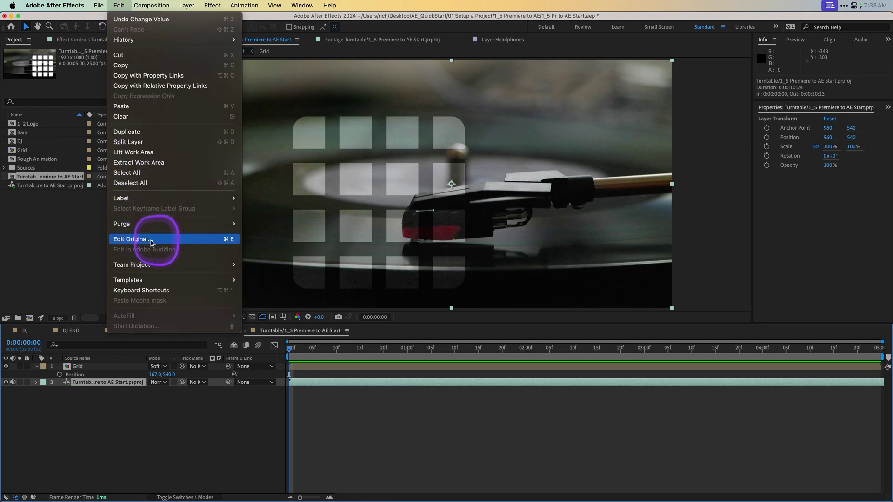
{"action": "left_click", "coordinate": [151, 241]}
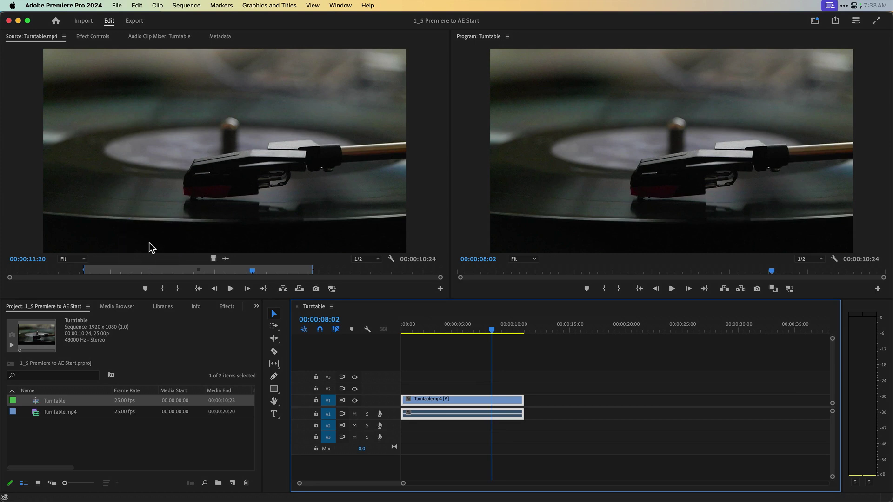
Step: Select the Turntable.mp4 clip in the Turntable sequence and switch to the Color workspace
{"action": "left_click", "coordinate": [562, 375]}
{"action": "left_click", "coordinate": [477, 400]}
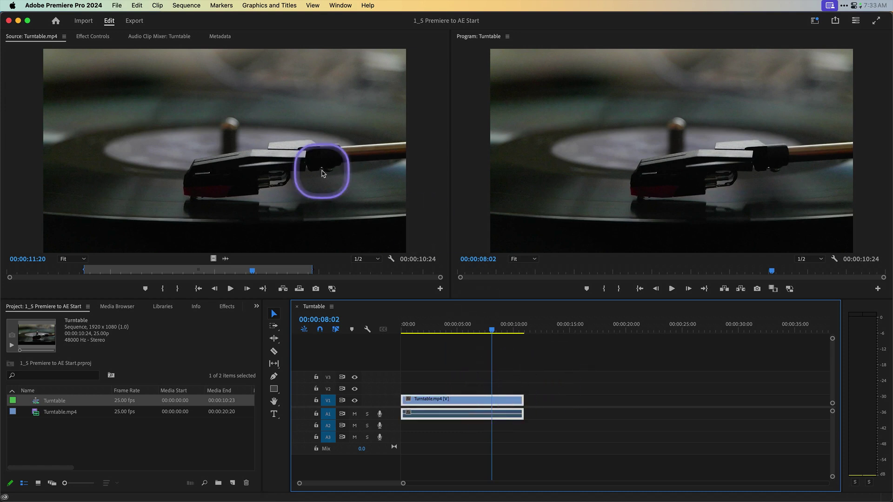
{"action": "left_click", "coordinate": [340, 5]}
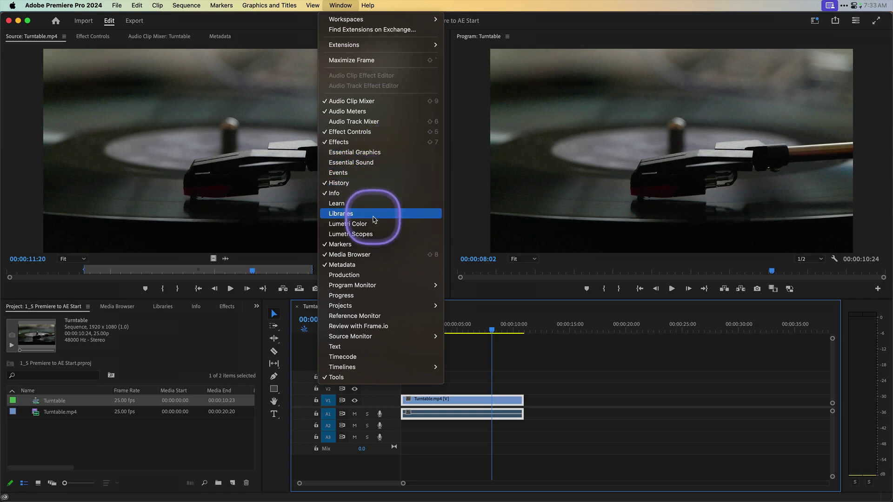
{"action": "mouse_move", "coordinate": [395, 19]}
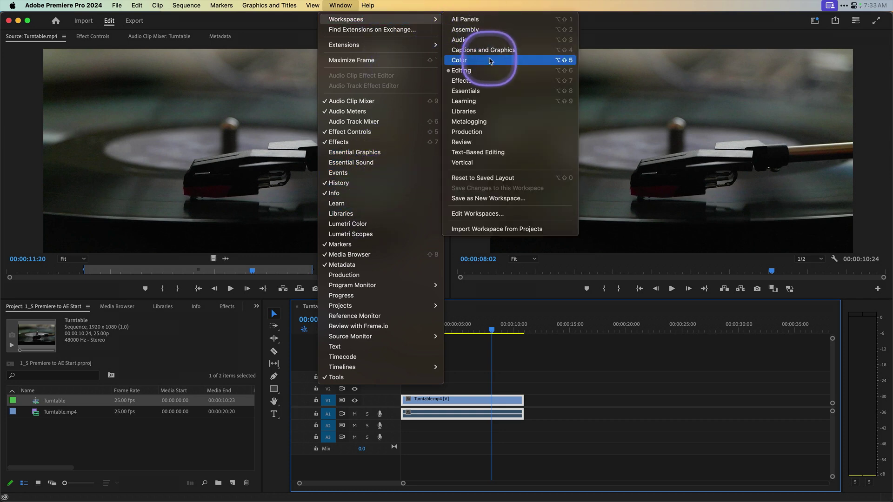
{"action": "left_click", "coordinate": [482, 59]}
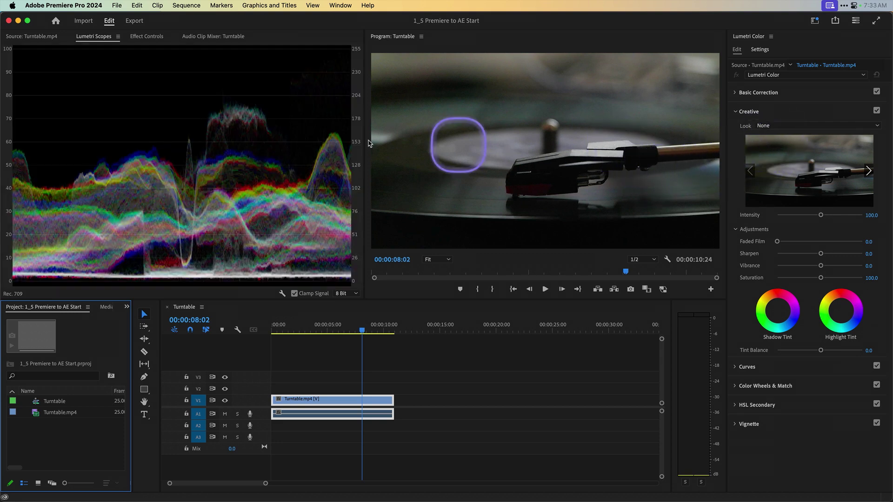
Step: Auto-correct the clip in Basic Correction, then set Shadows to 63, Highlights to -100 and Exposure to 1.4
{"action": "left_click", "coordinate": [734, 95]}
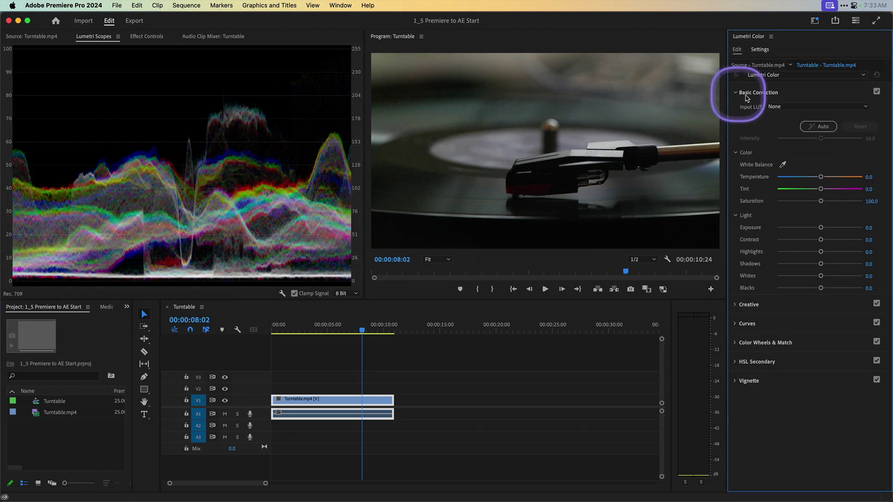
{"action": "left_click", "coordinate": [835, 131]}
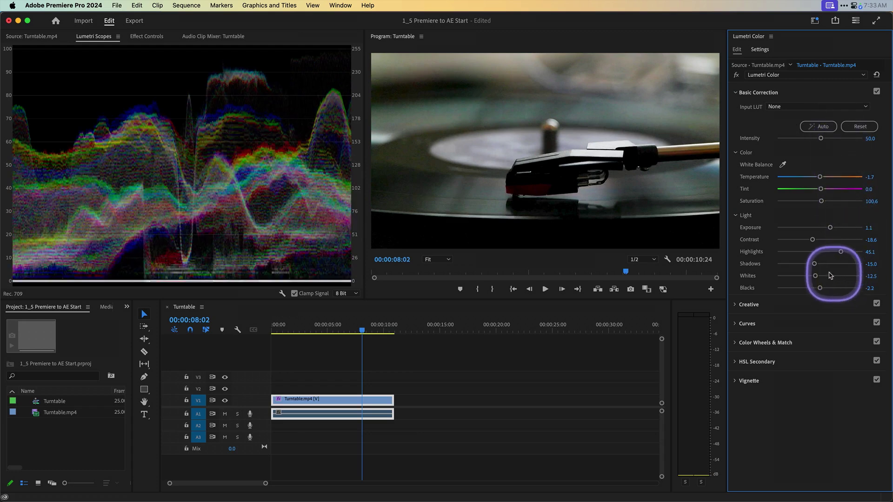
{"action": "left_click_drag", "start_coordinate": [815, 267], "coordinate": [774, 256]}
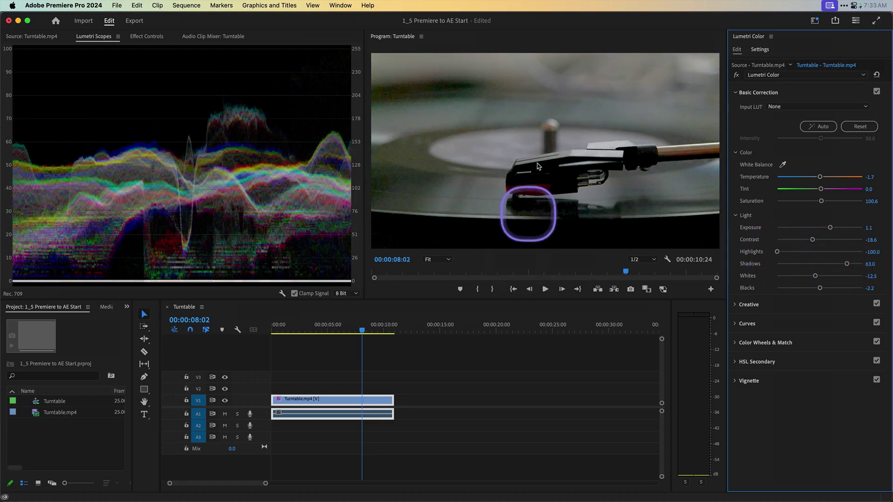
{"action": "left_click_drag", "start_coordinate": [830, 231], "coordinate": [833, 231]}
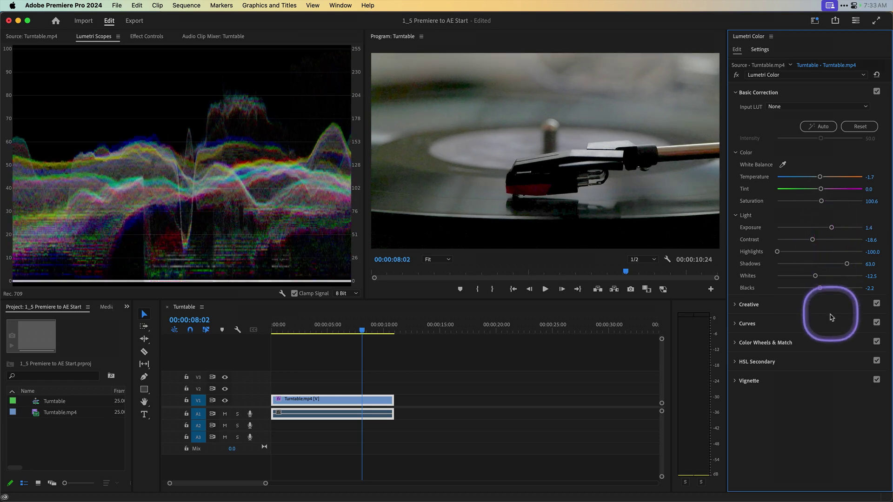
Step: Apply the SL NOIR 1965 creative look to the clip with Intensity 64.1 and Sharpen 37
{"action": "left_click", "coordinate": [737, 306]}
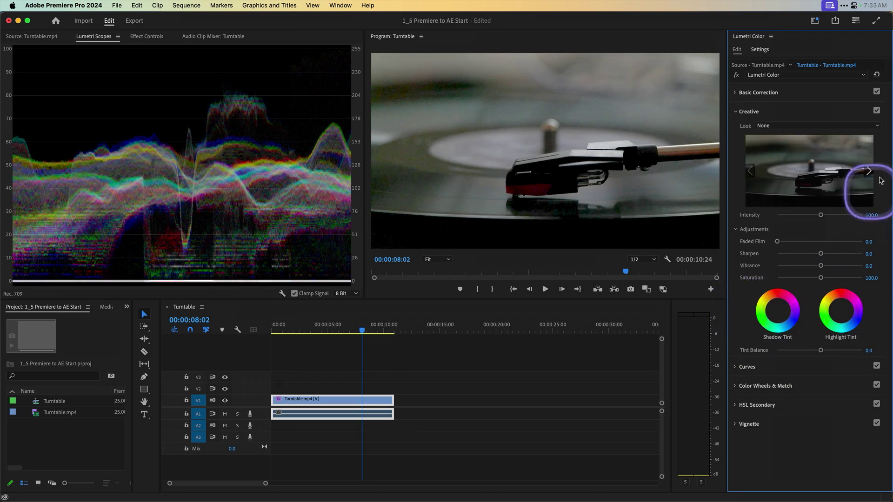
{"action": "left_click", "coordinate": [844, 130]}
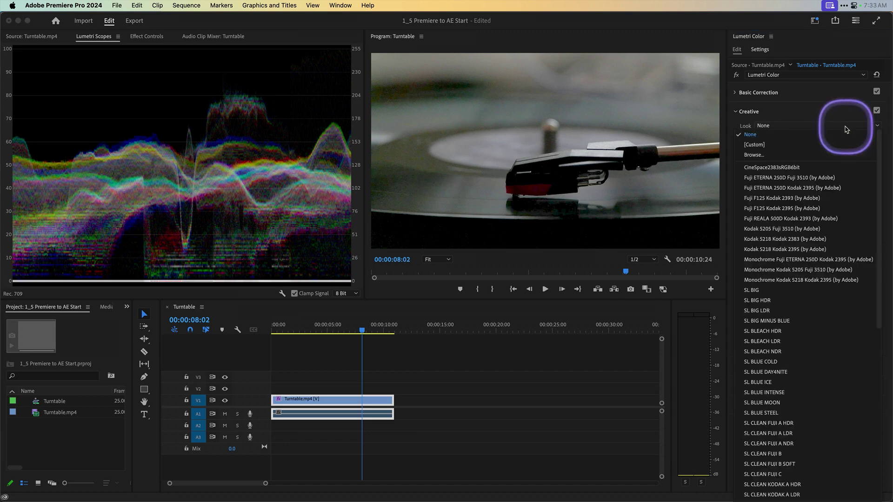
{"action": "scroll", "coordinate": [826, 263], "scroll_direction": "down", "scroll_amount": 5}
{"action": "scroll", "coordinate": [827, 265], "scroll_direction": "down", "scroll_amount": 3}
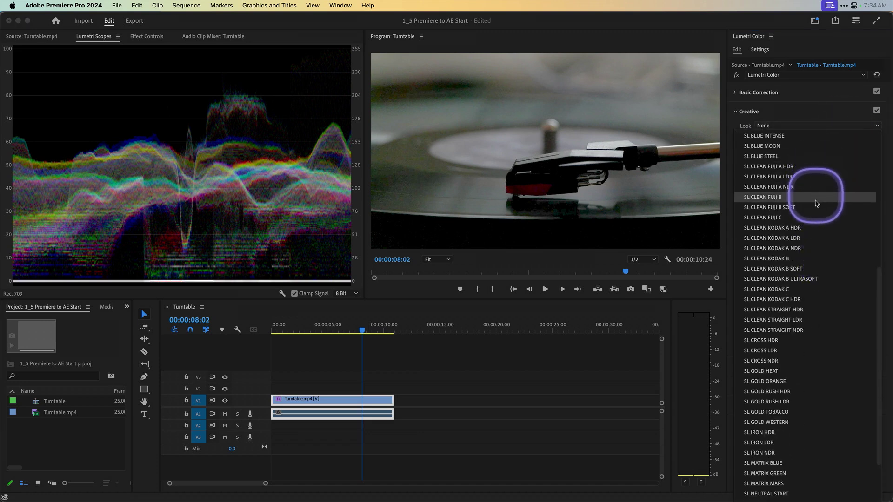
{"action": "scroll", "coordinate": [811, 293], "scroll_direction": "down", "scroll_amount": 3}
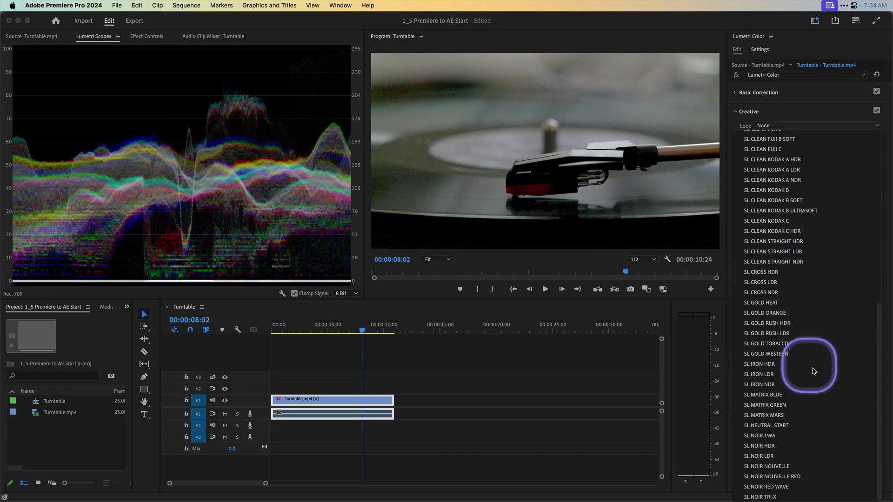
{"action": "left_click", "coordinate": [799, 436]}
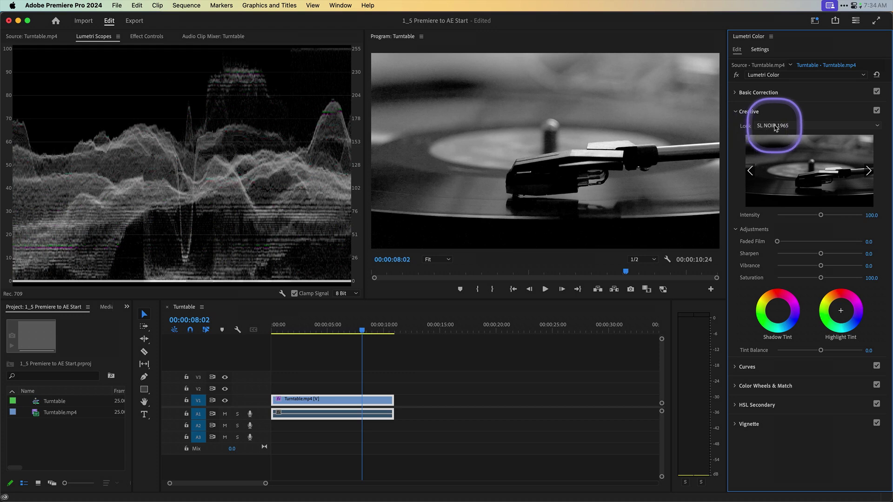
{"action": "left_click_drag", "start_coordinate": [821, 215], "coordinate": [804, 218]}
{"action": "left_click_drag", "start_coordinate": [823, 254], "coordinate": [833, 253]}
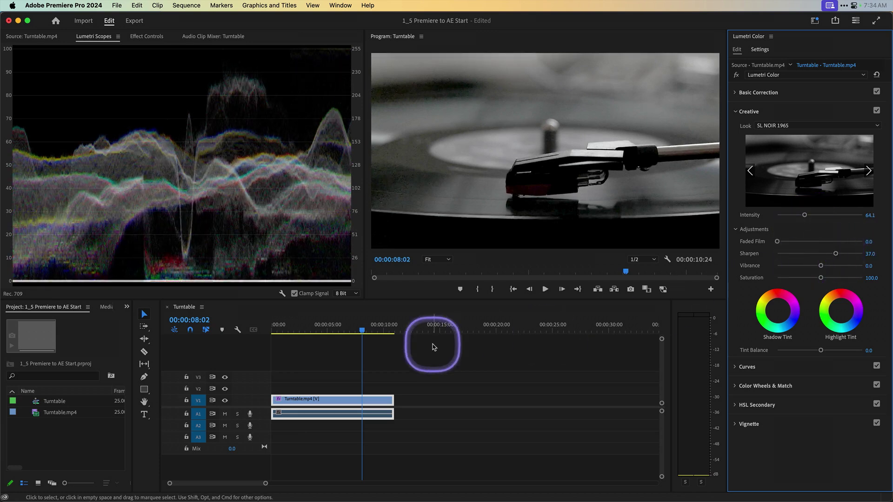
Step: At 00:00:04:23, shift the clip's Shadow Tint slightly toward magenta and its Highlight Tint slightly toward green
{"action": "left_click_drag", "start_coordinate": [362, 330], "coordinate": [326, 329]}
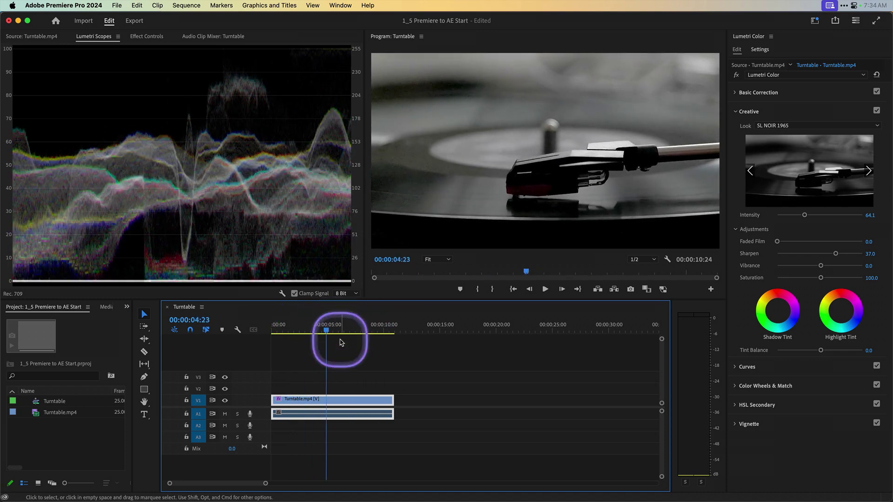
{"action": "left_click", "coordinate": [778, 315]}
{"action": "left_click_drag", "start_coordinate": [779, 309], "coordinate": [782, 308]}
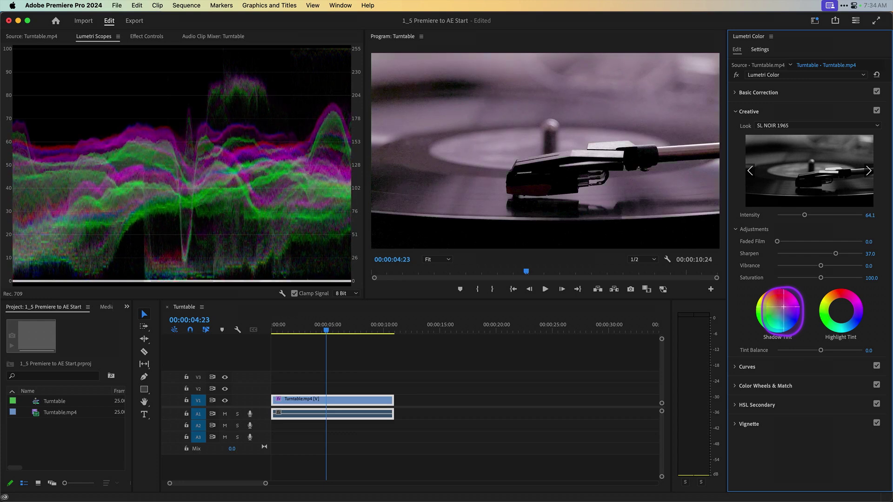
{"action": "left_click_drag", "start_coordinate": [782, 308], "coordinate": [783, 307]}
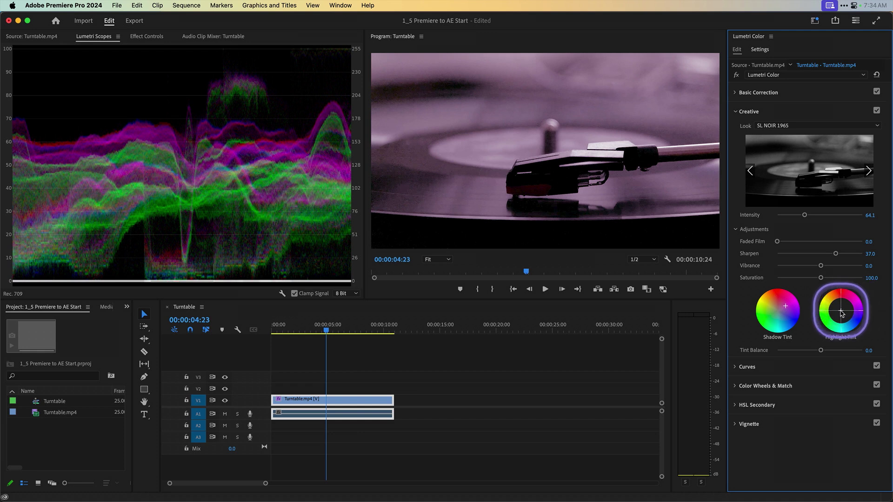
{"action": "left_click_drag", "start_coordinate": [840, 311], "coordinate": [834, 315]}
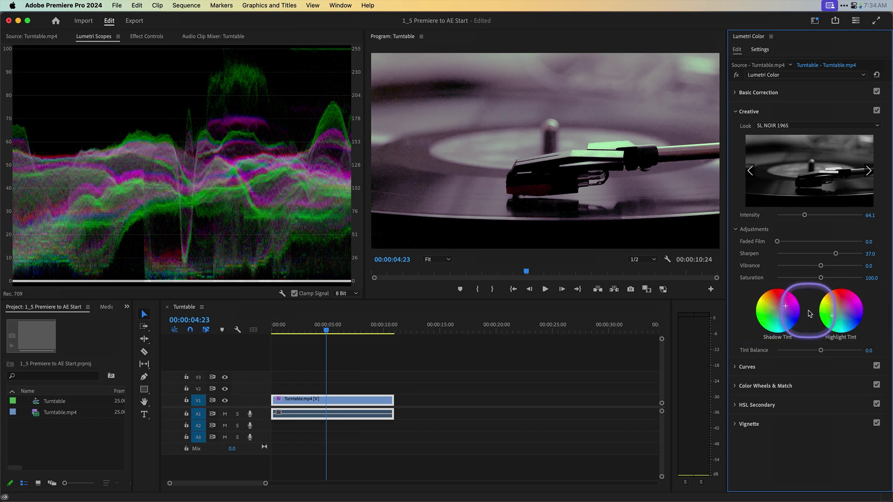
Step: Add a vignette with Amount -2.3 and Feather 89.7, and toggle it off and on to compare
{"action": "left_click", "coordinate": [744, 424]}
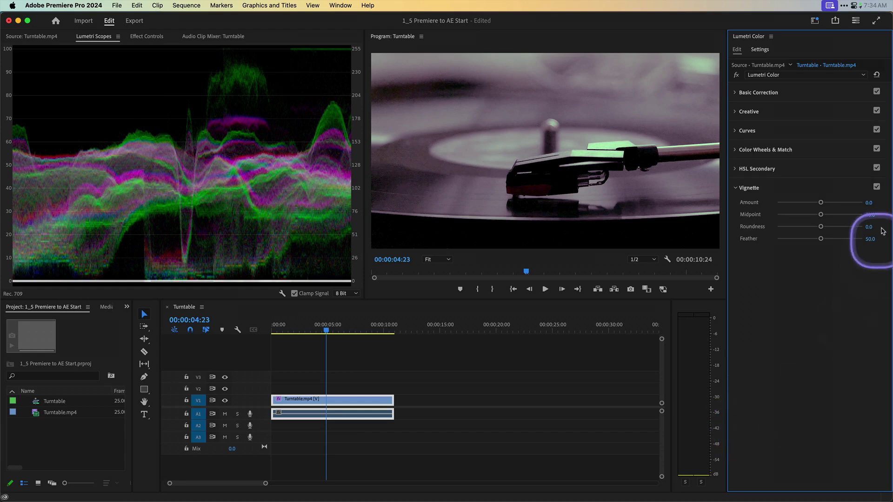
{"action": "left_click_drag", "start_coordinate": [821, 203], "coordinate": [786, 205]}
{"action": "left_click_drag", "start_coordinate": [821, 239], "coordinate": [854, 240]}
{"action": "left_click", "coordinate": [876, 187]}
{"action": "left_click", "coordinate": [877, 187]}
{"action": "left_click", "coordinate": [876, 187]}
{"action": "left_click", "coordinate": [876, 187]}
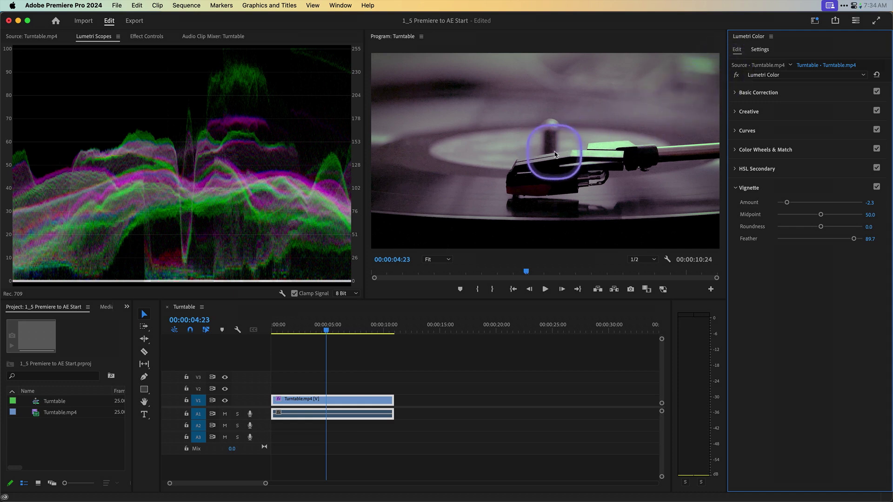
Step: Switch back to After Effects to view the graded Turntable footage in the composition
{"action": "key", "text": "super+Tab"}
{"action": "key", "text": "Tab"}
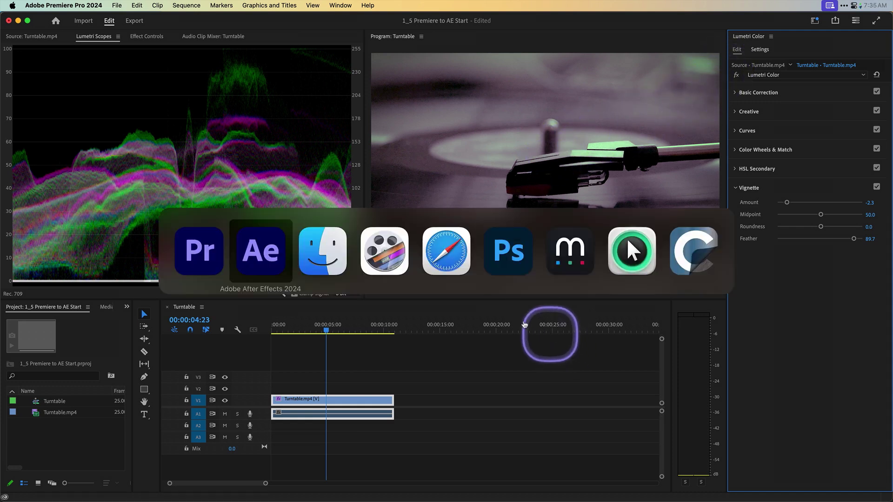
{"action": "left_click", "coordinate": [267, 250]}
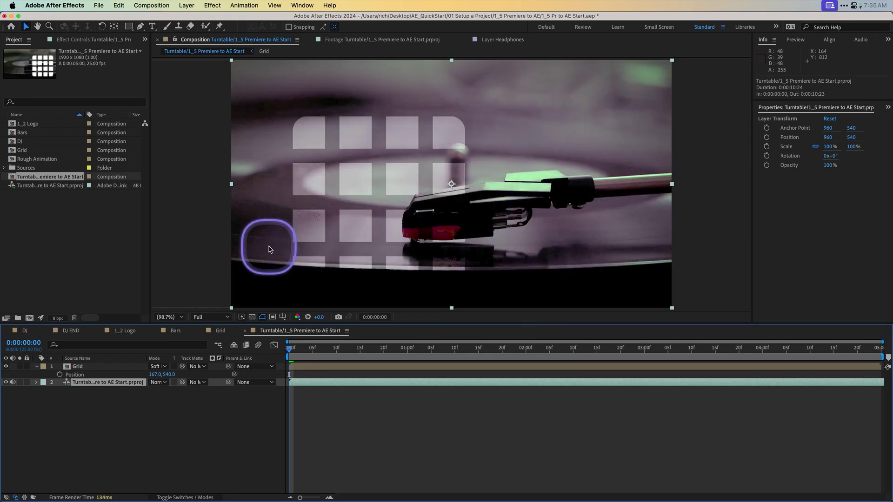